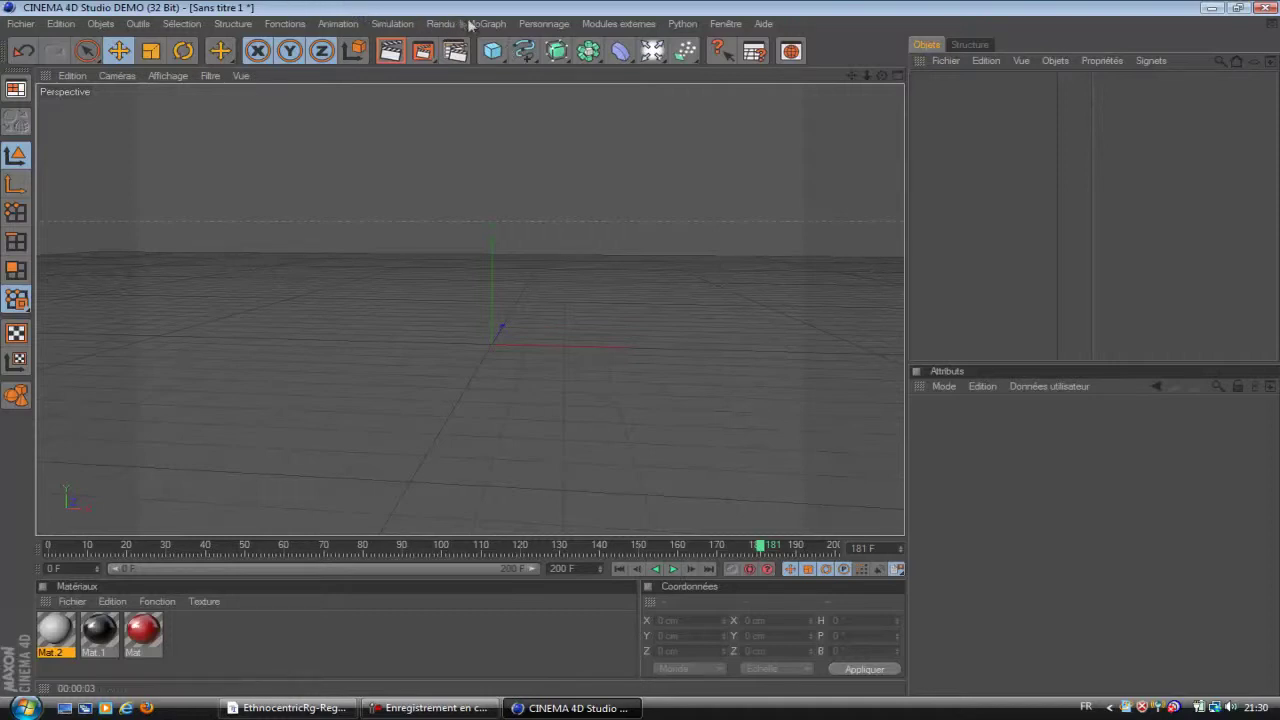
- Add a MoGraph text object and set its text to "antek"
click(488, 26)
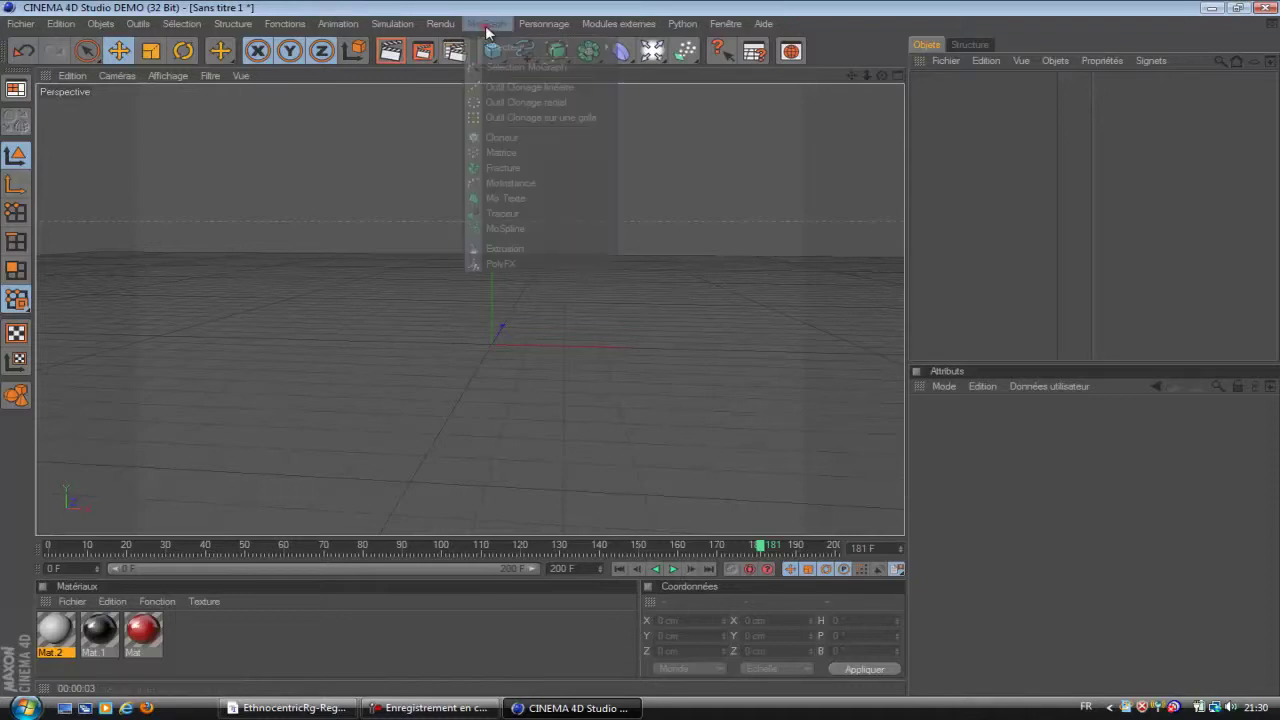
click(554, 199)
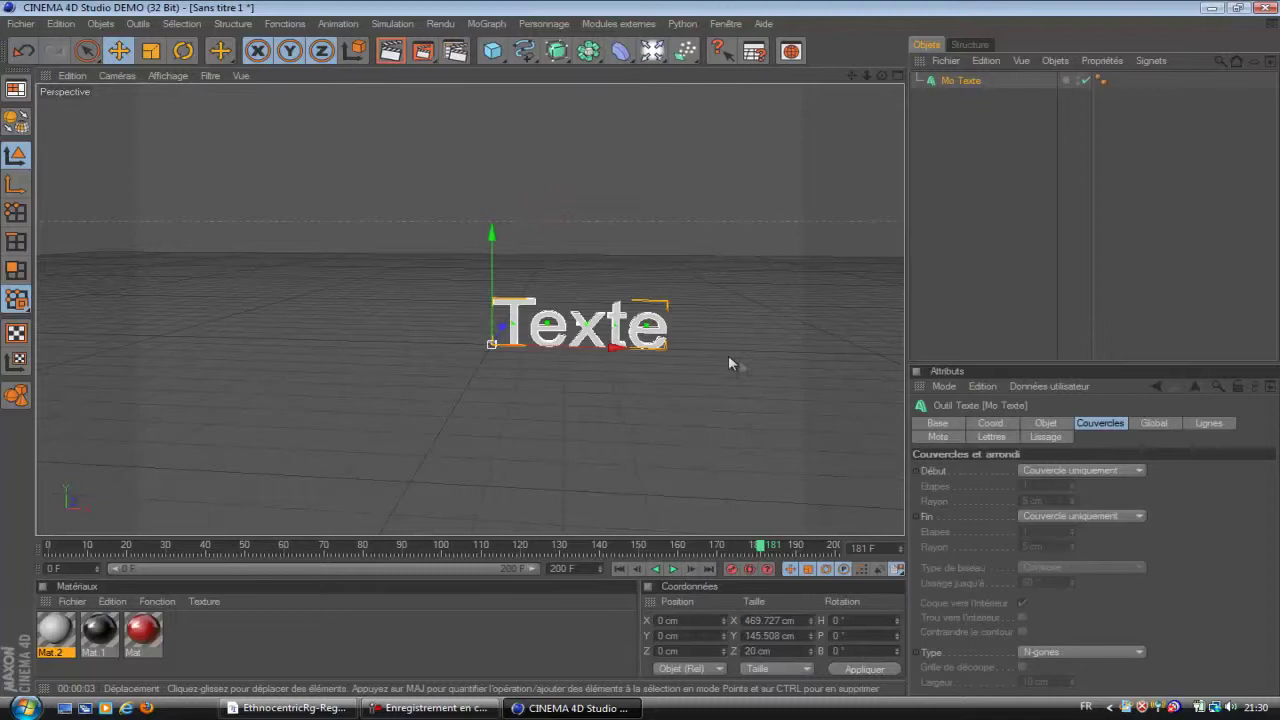
click(1044, 423)
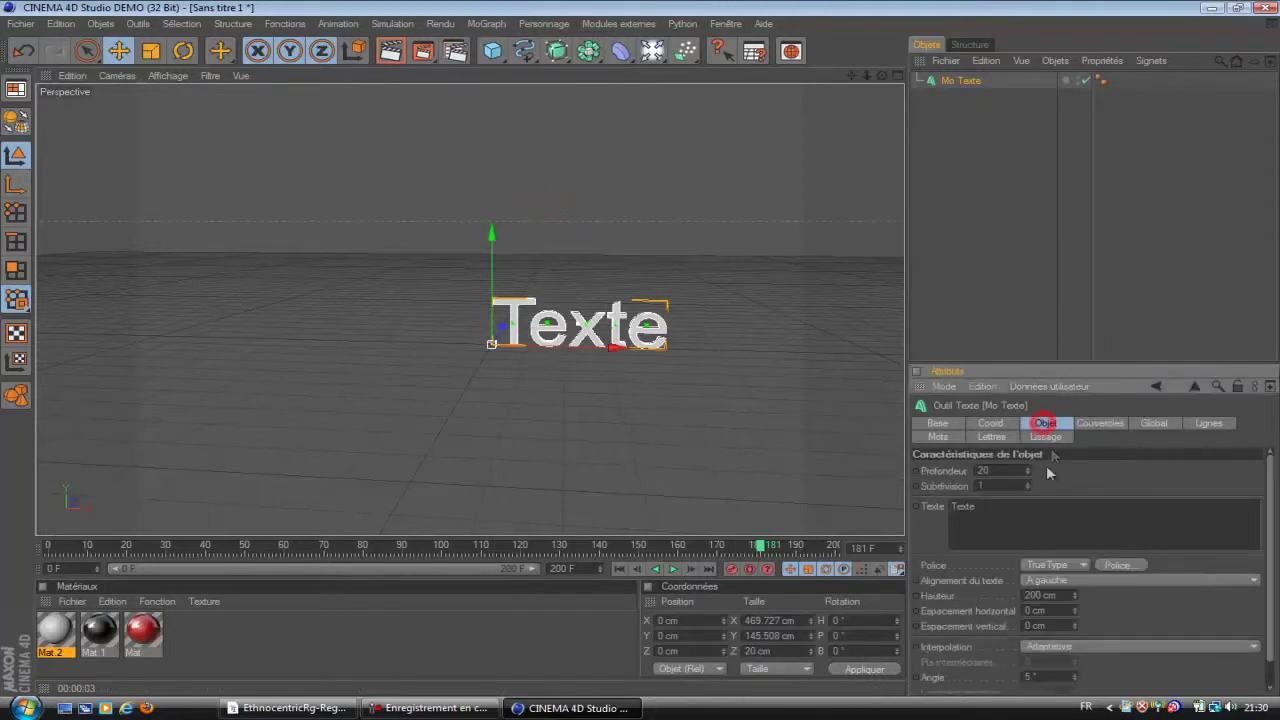
double_click(979, 508)
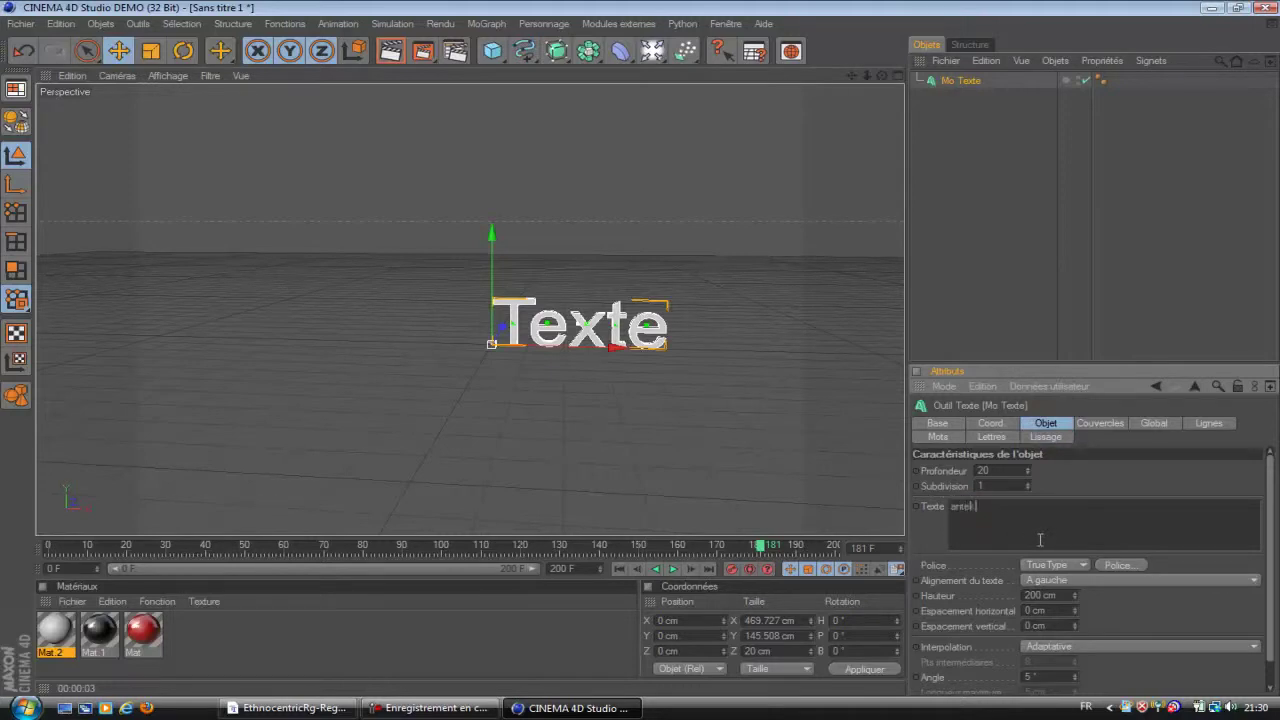
click(1080, 472)
- Set the text alignment to Centré and the extrusion depth to 40
click(1127, 586)
click(1113, 611)
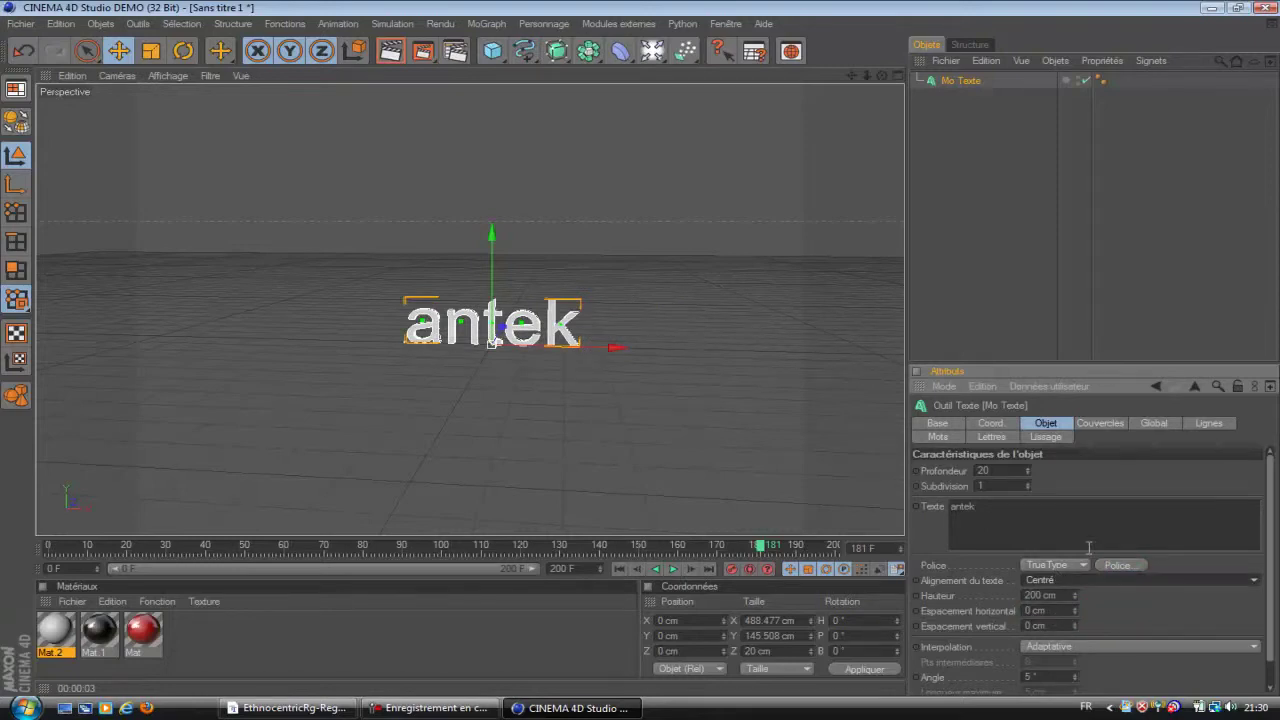
double_click(1000, 470)
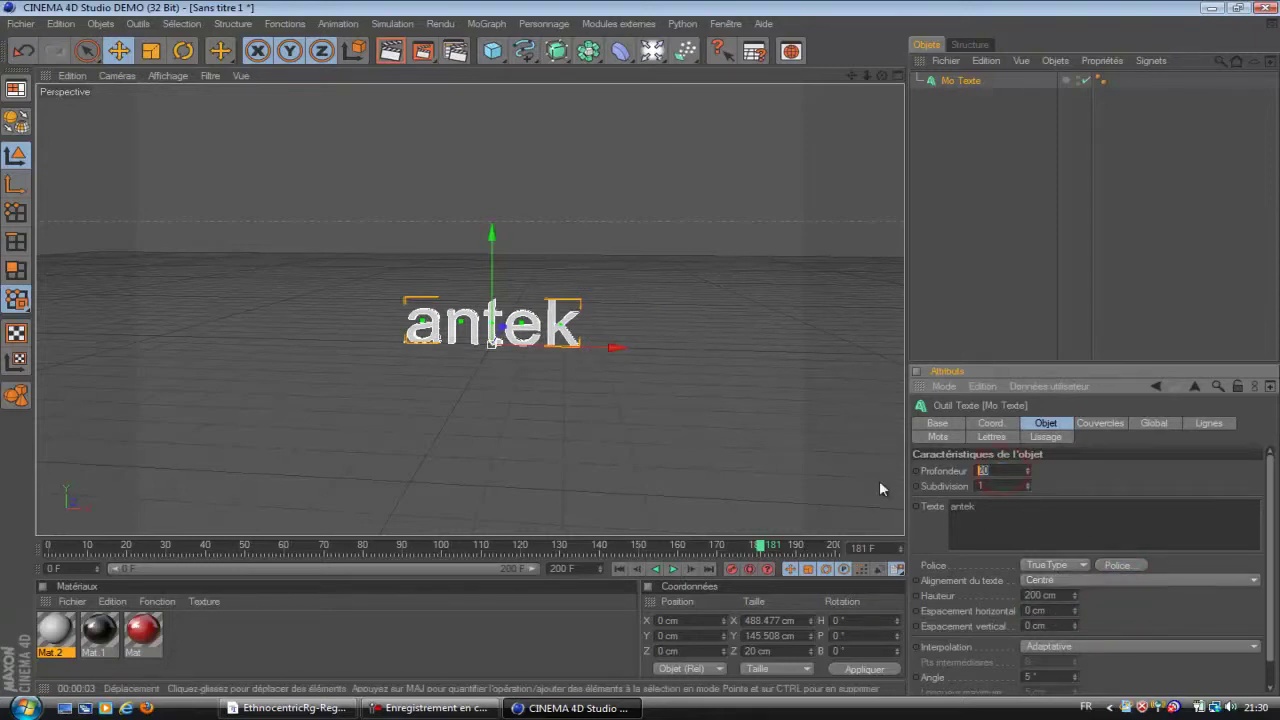
text(40)
key(Return)
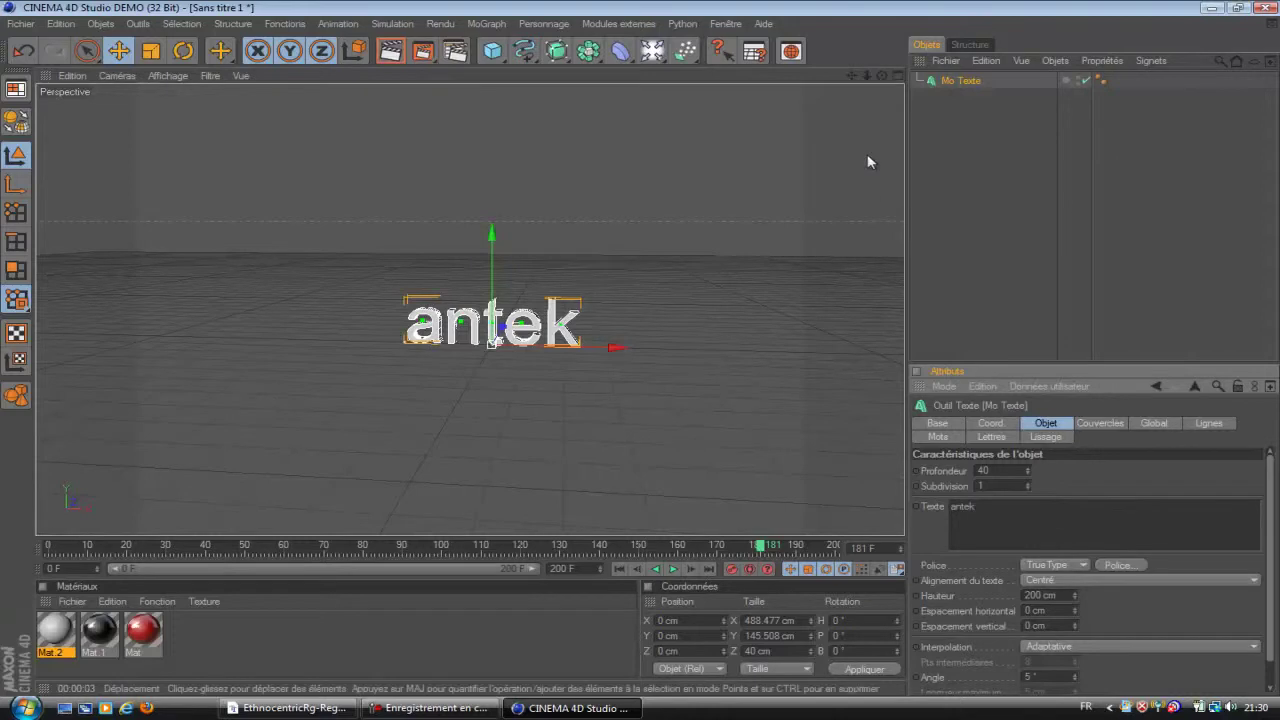
- Change the text's font to Ethnocentric Rg
click(1118, 565)
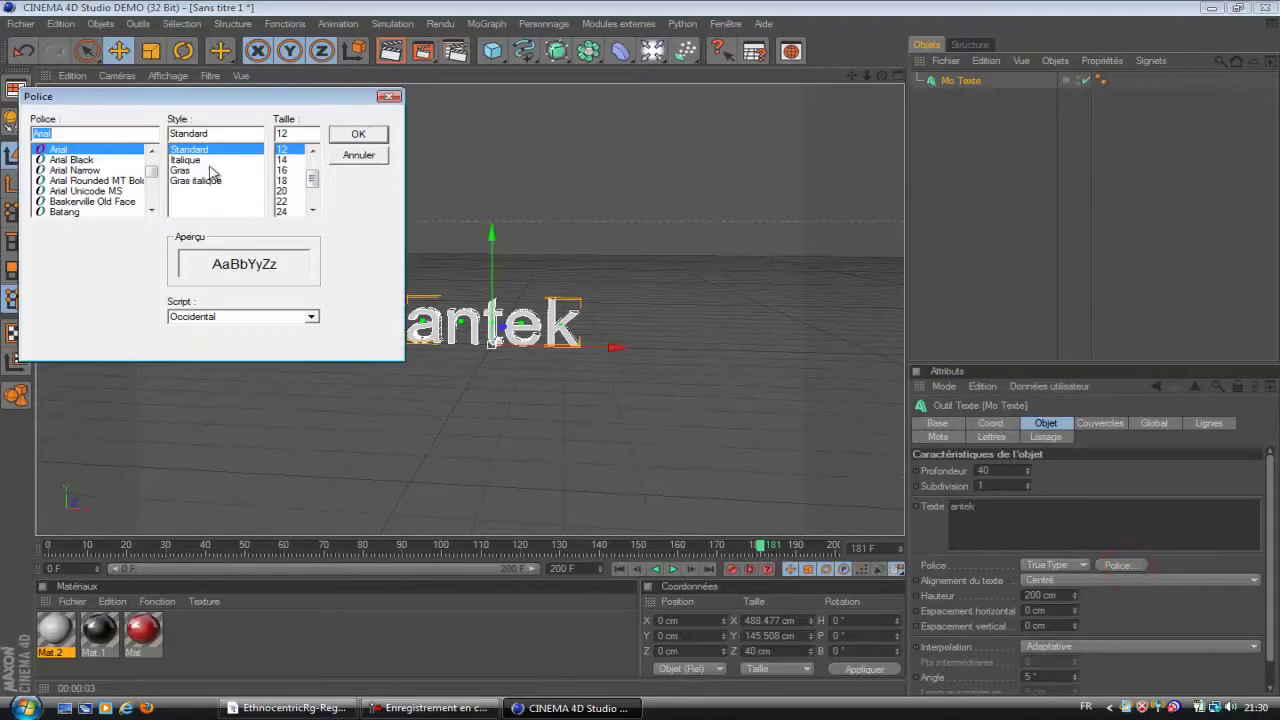
text(et)
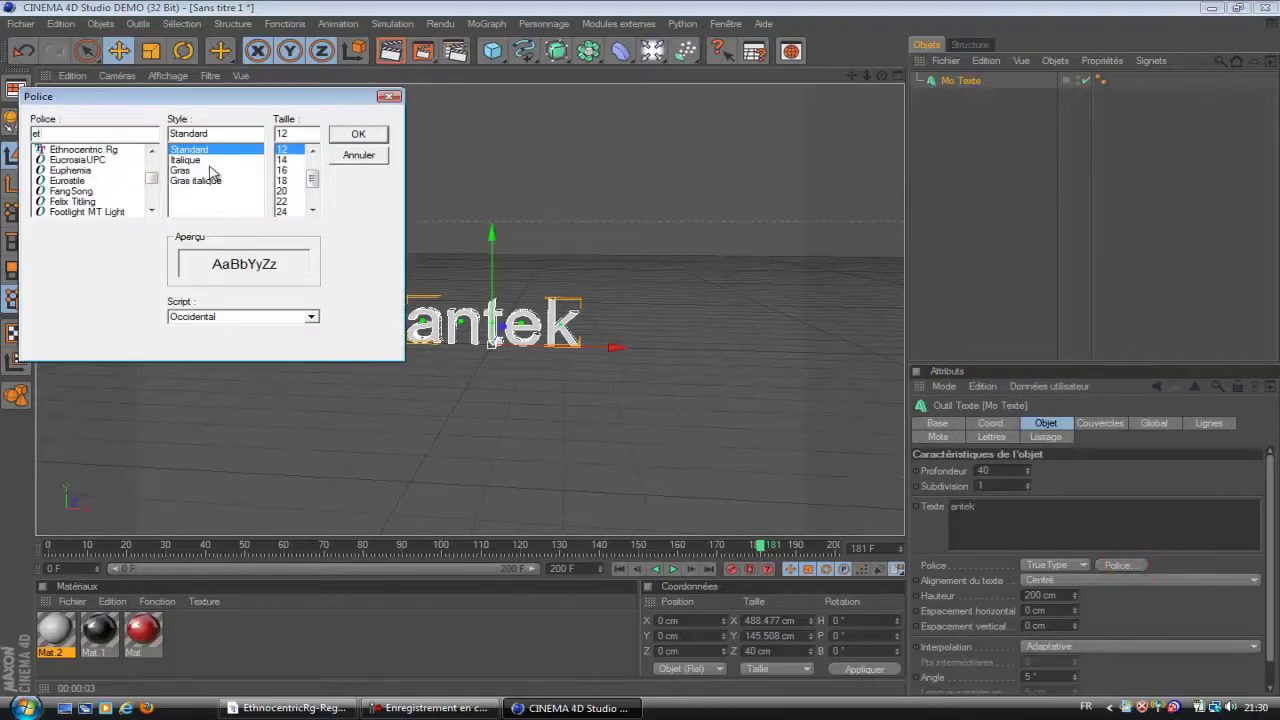
click(84, 149)
click(381, 137)
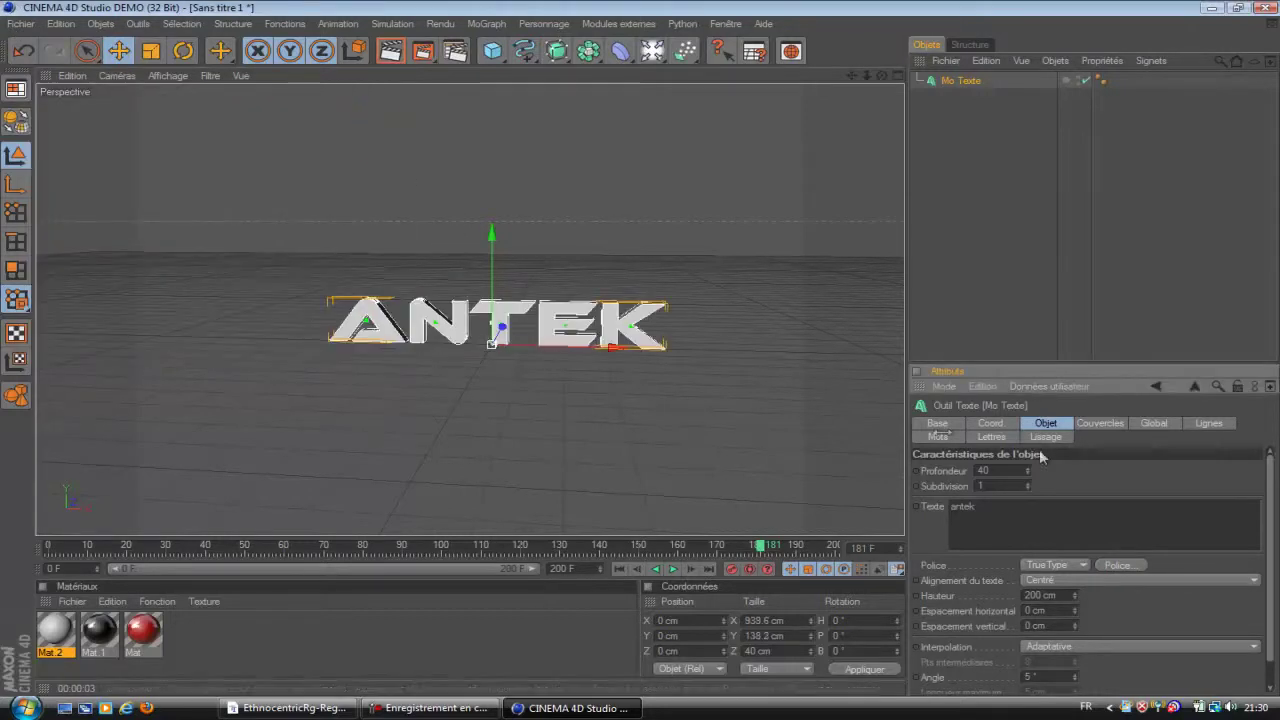
- Duplicate the text object in the object list and set the copy's depth to 25
drag(881, 75, 651, 354)
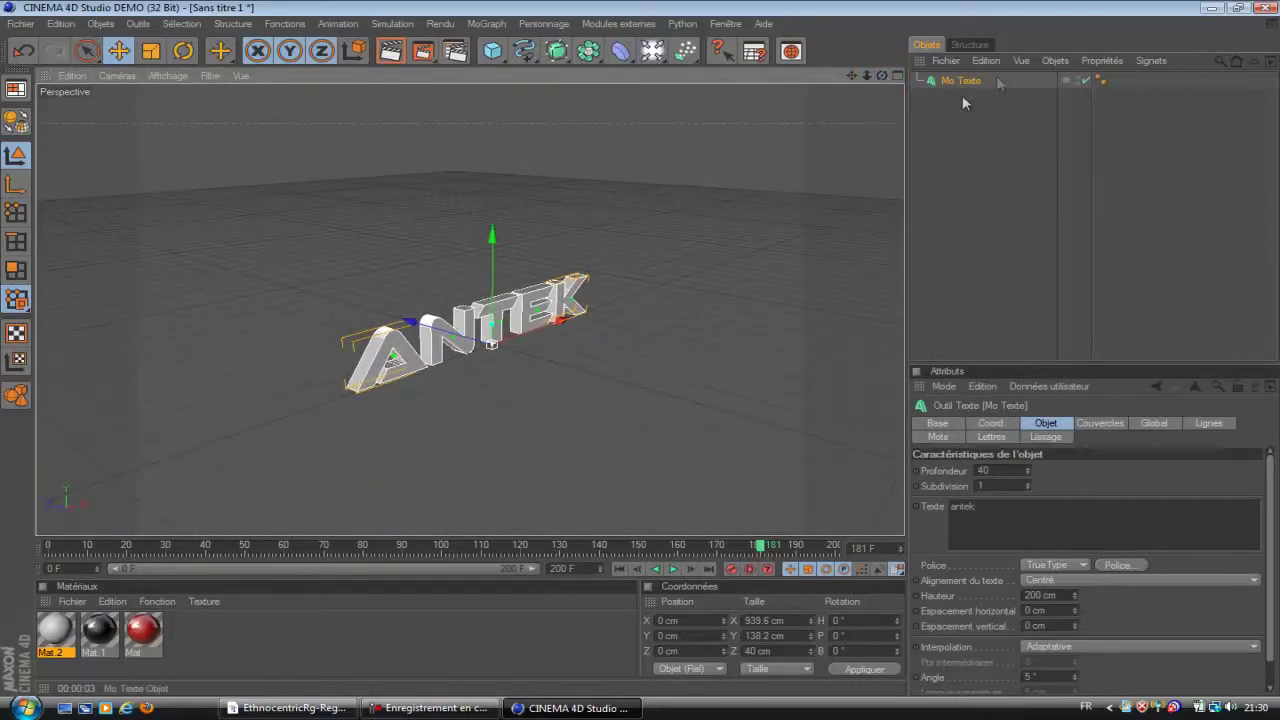
mouse_move(962, 80)
ctrl+mouse_down()
mouse_move(977, 104)
mouse_move(965, 100)
ctrl+mouse_up()
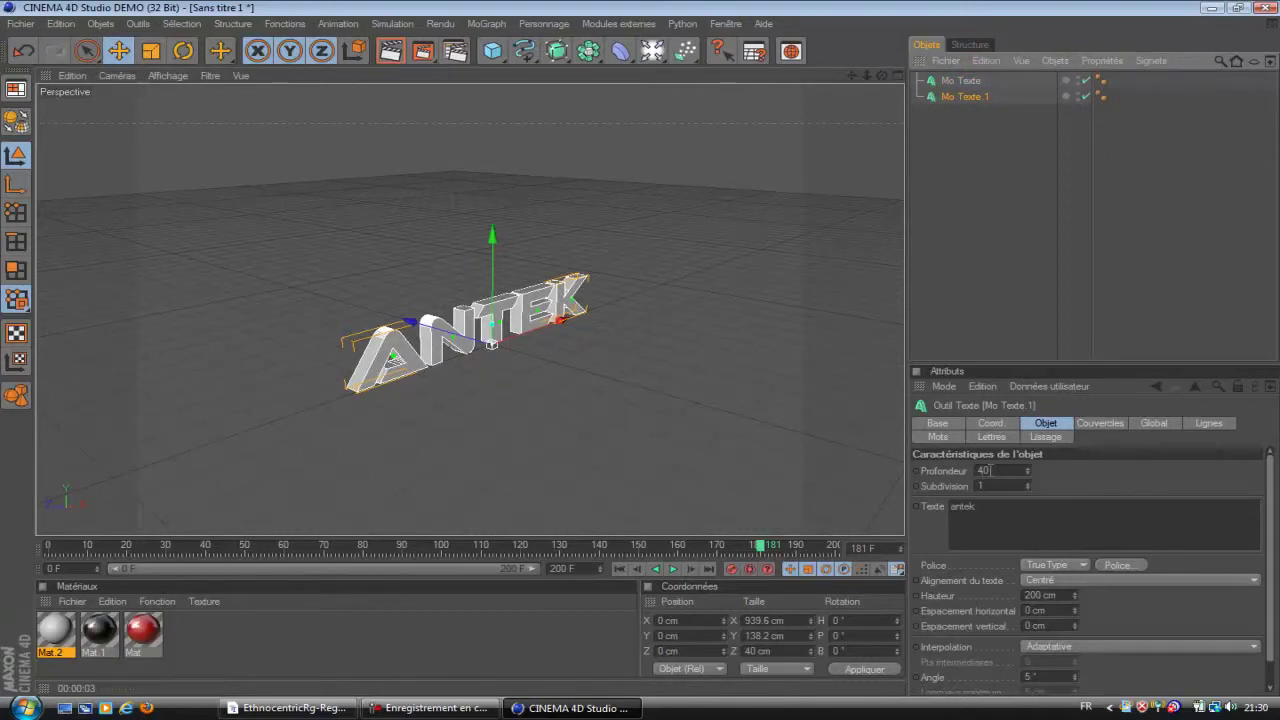
click(990, 470)
key(Return)
- Move the duplicate text along its Z axis to about 5.9 cm so it sits within the original text's thickness
drag(465, 340, 638, 349)
mouse_move(881, 75)
mouse_down()
mouse_move(682, 349)
mouse_move(468, 350)
mouse_move(646, 357)
mouse_up()
drag(429, 347, 643, 355)
click(1185, 228)
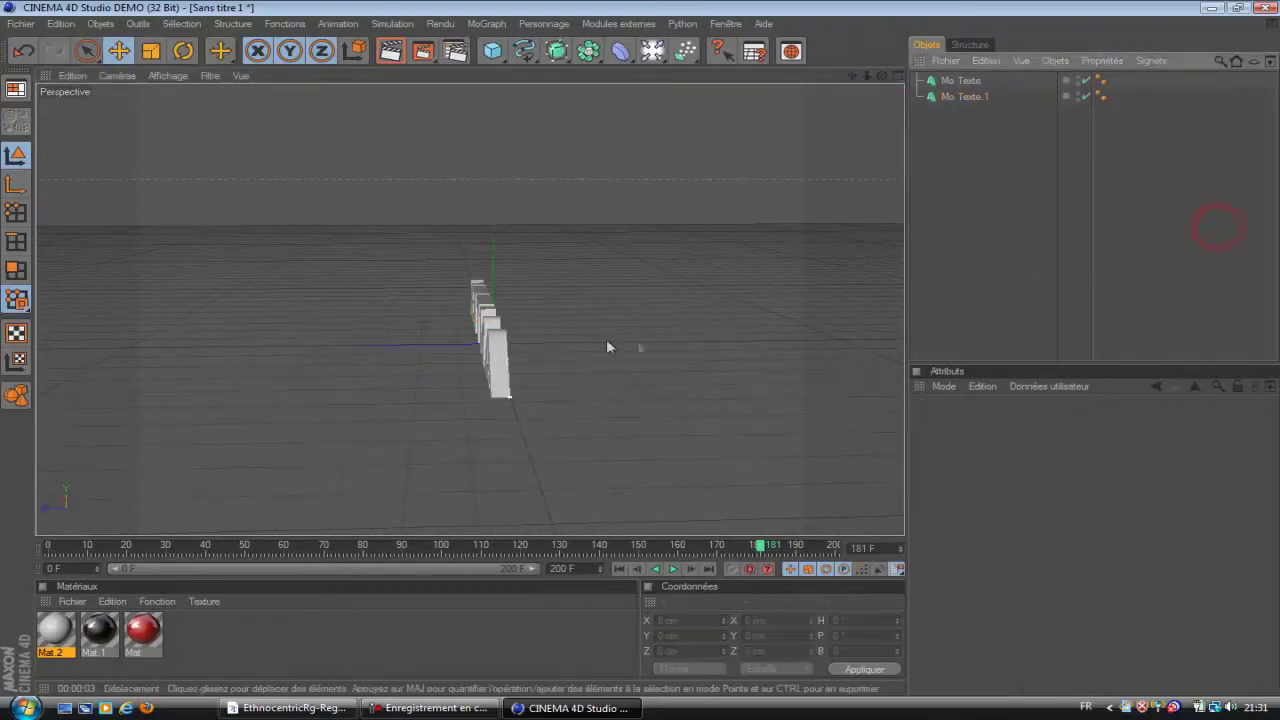
click(955, 96)
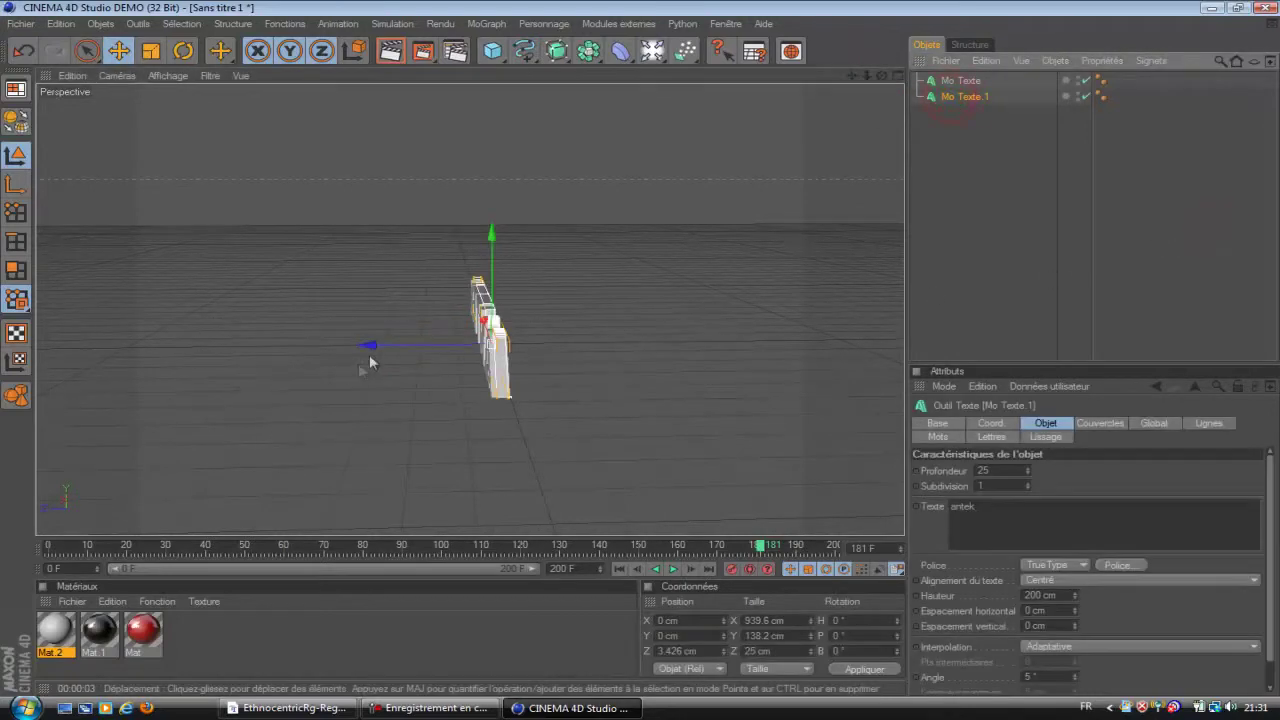
drag(397, 346, 641, 348)
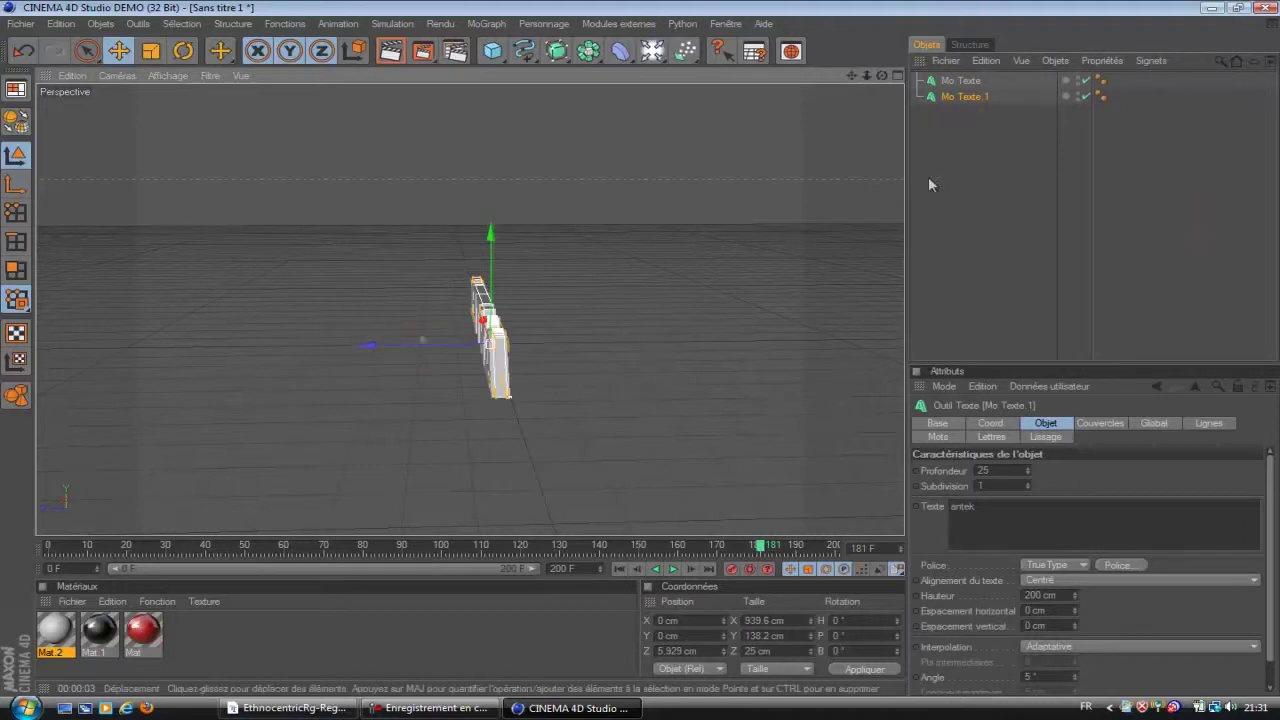
click(1140, 204)
- Set the duplicate text's start and end caps to Couvercle et biseau with the 1 étape bevel type
click(975, 97)
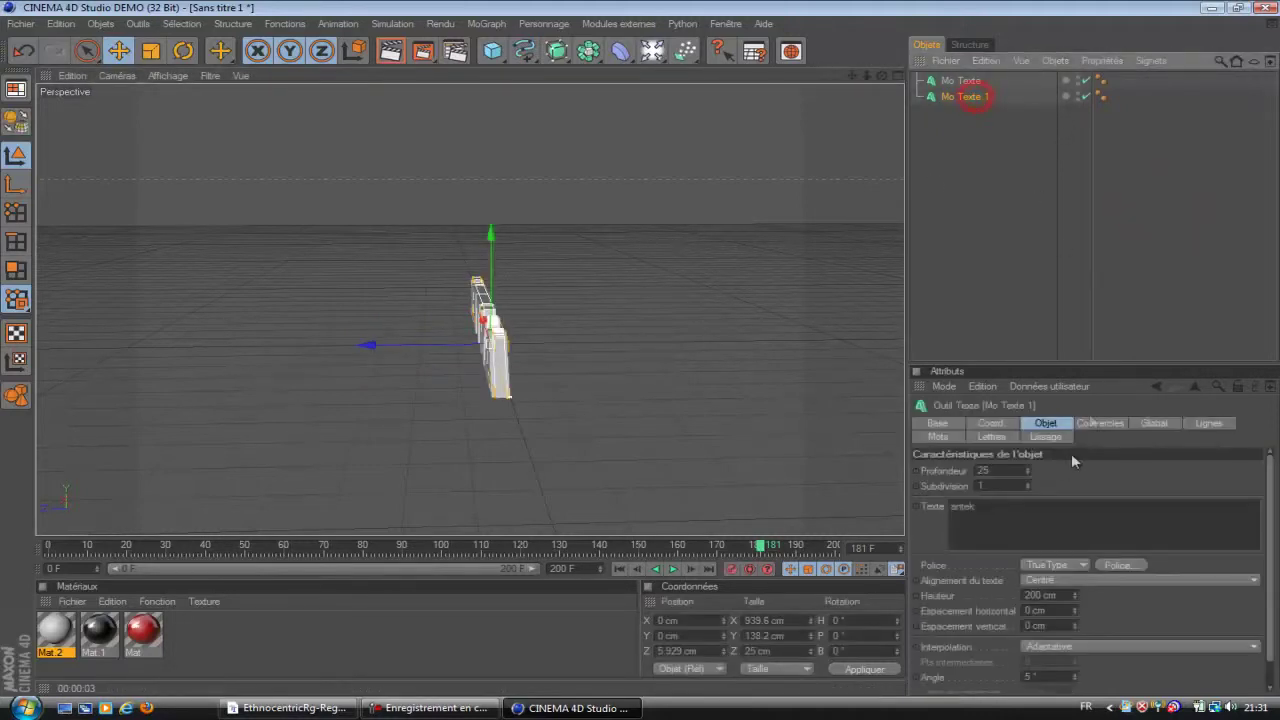
click(1100, 423)
click(1100, 470)
click(1101, 531)
click(1102, 517)
click(1104, 574)
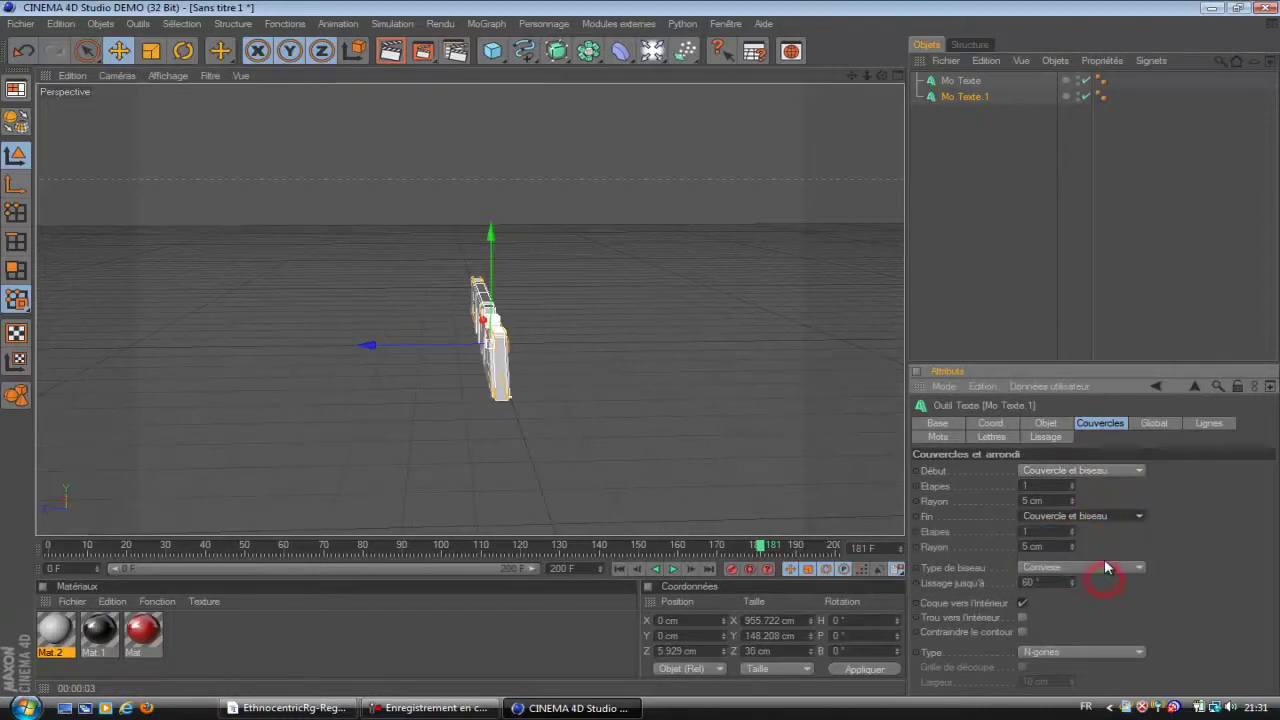
click(1101, 567)
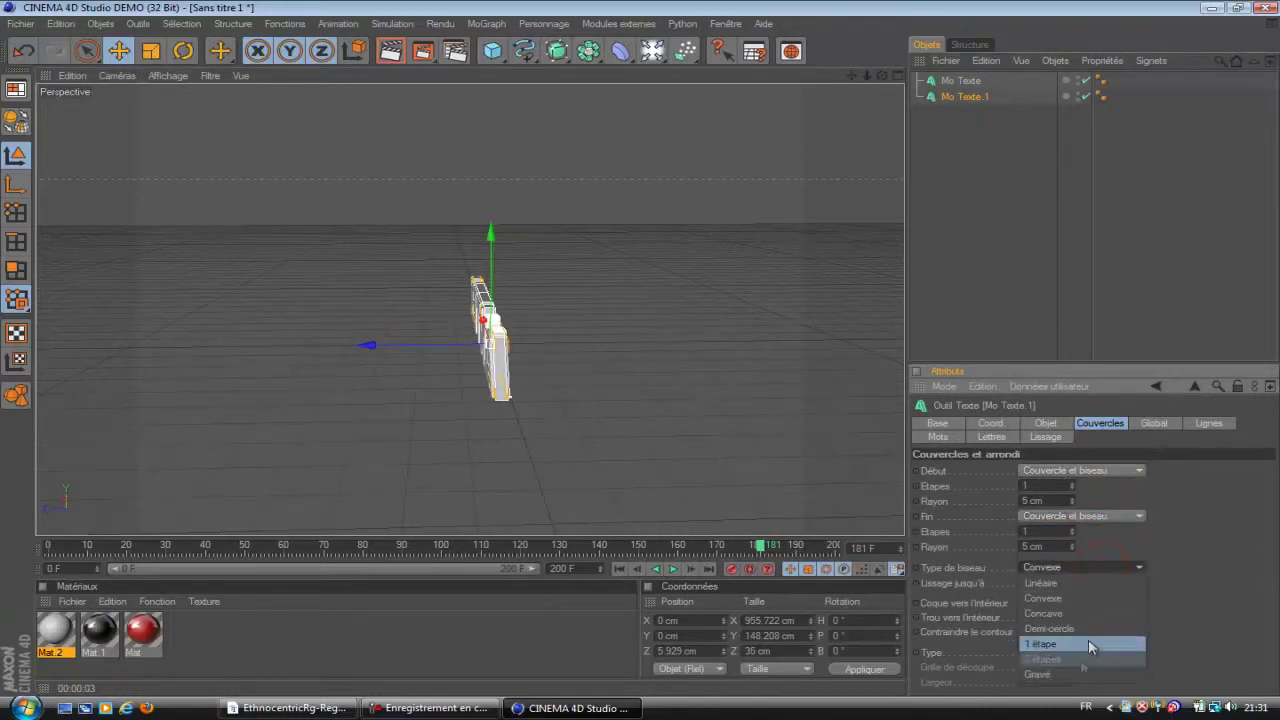
click(1088, 642)
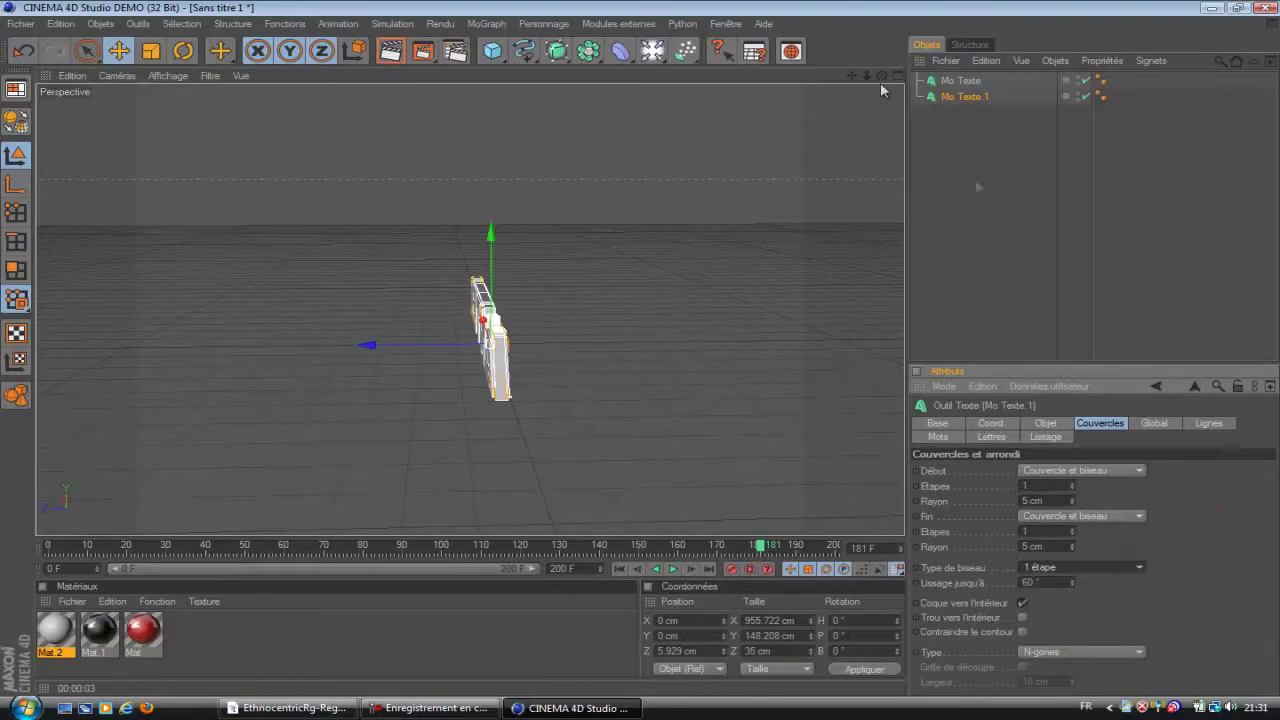
- Convert the original text object to editable and expand its hierarchy down to the individual letters
drag(881, 75, 646, 354)
click(1065, 237)
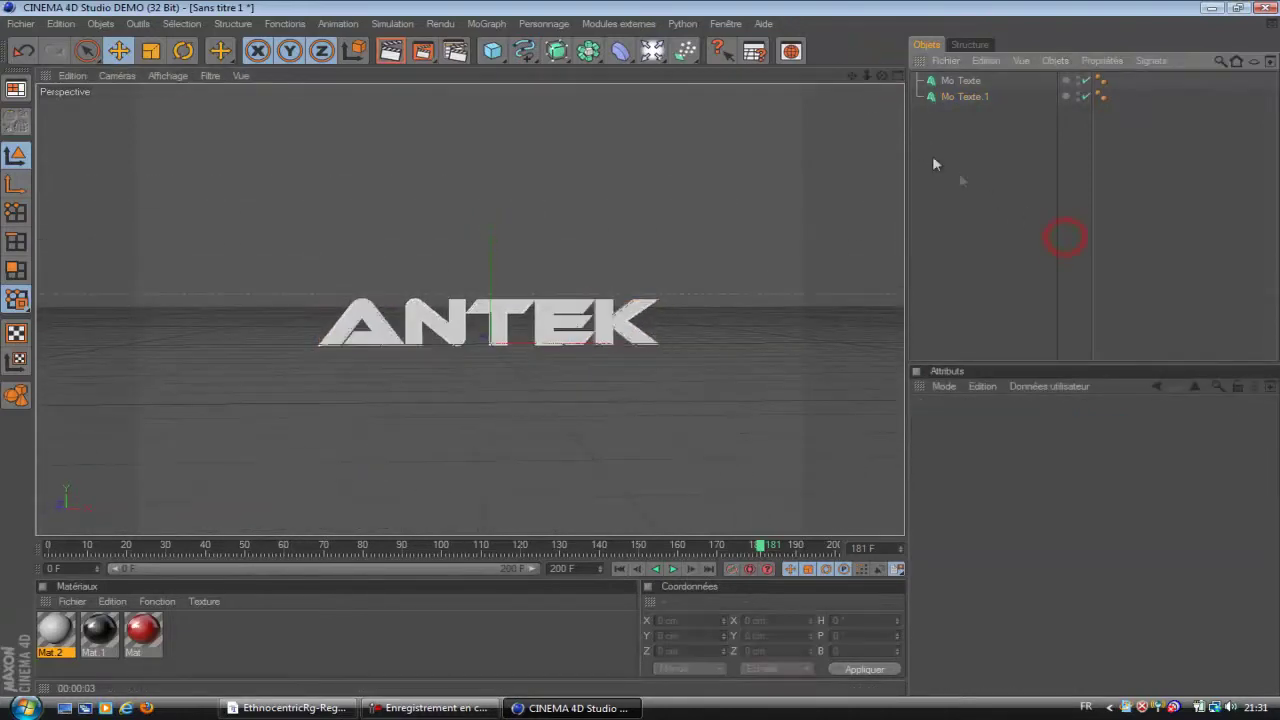
drag(867, 75, 646, 357)
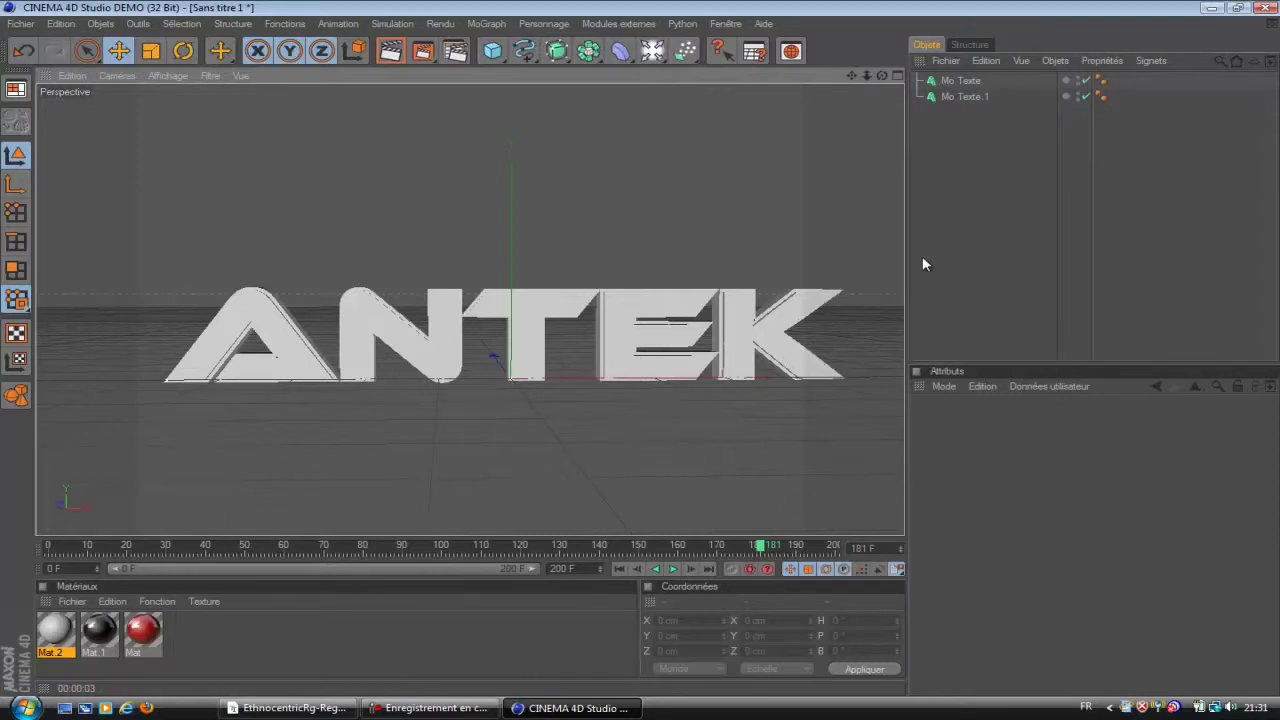
click(957, 82)
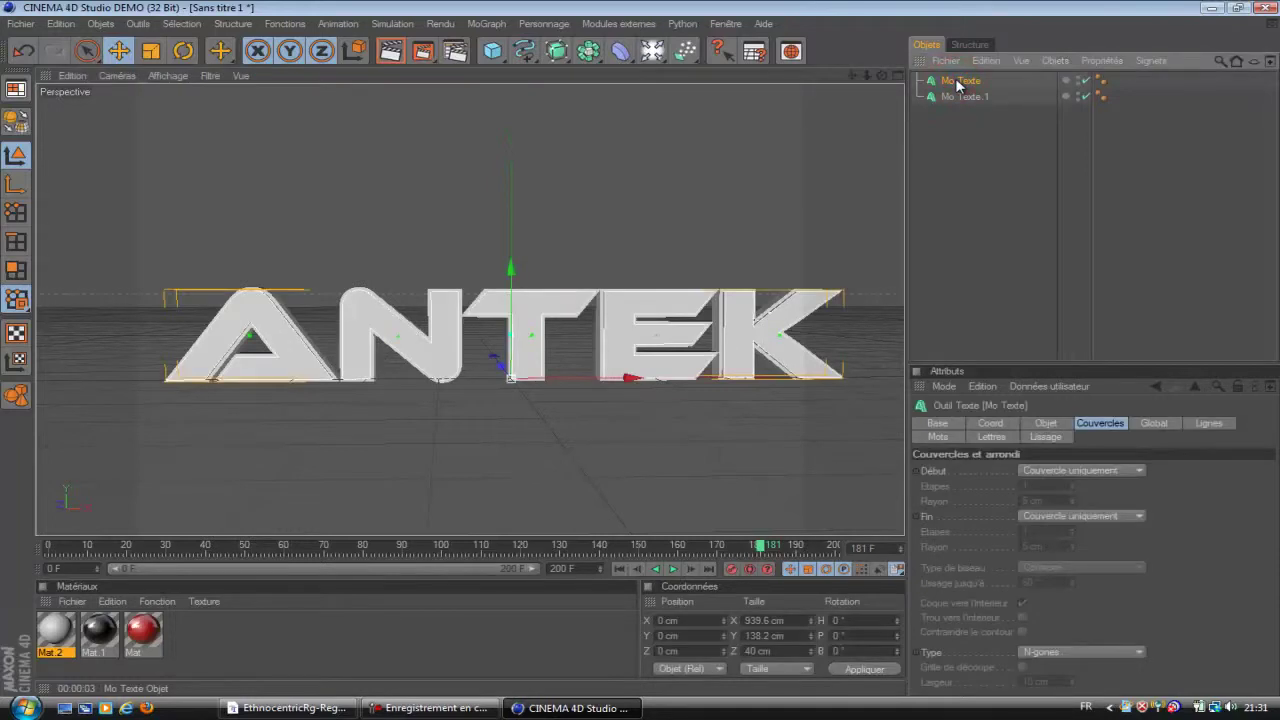
key(c)
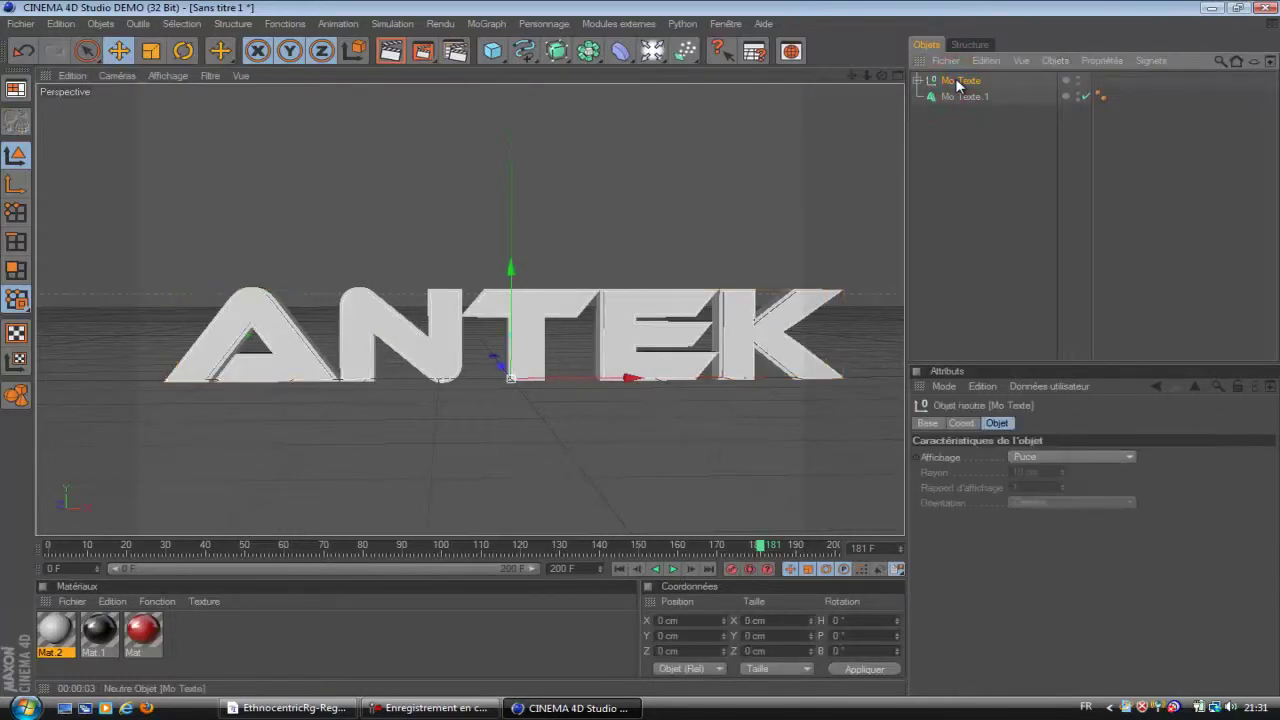
click(917, 80)
click(928, 96)
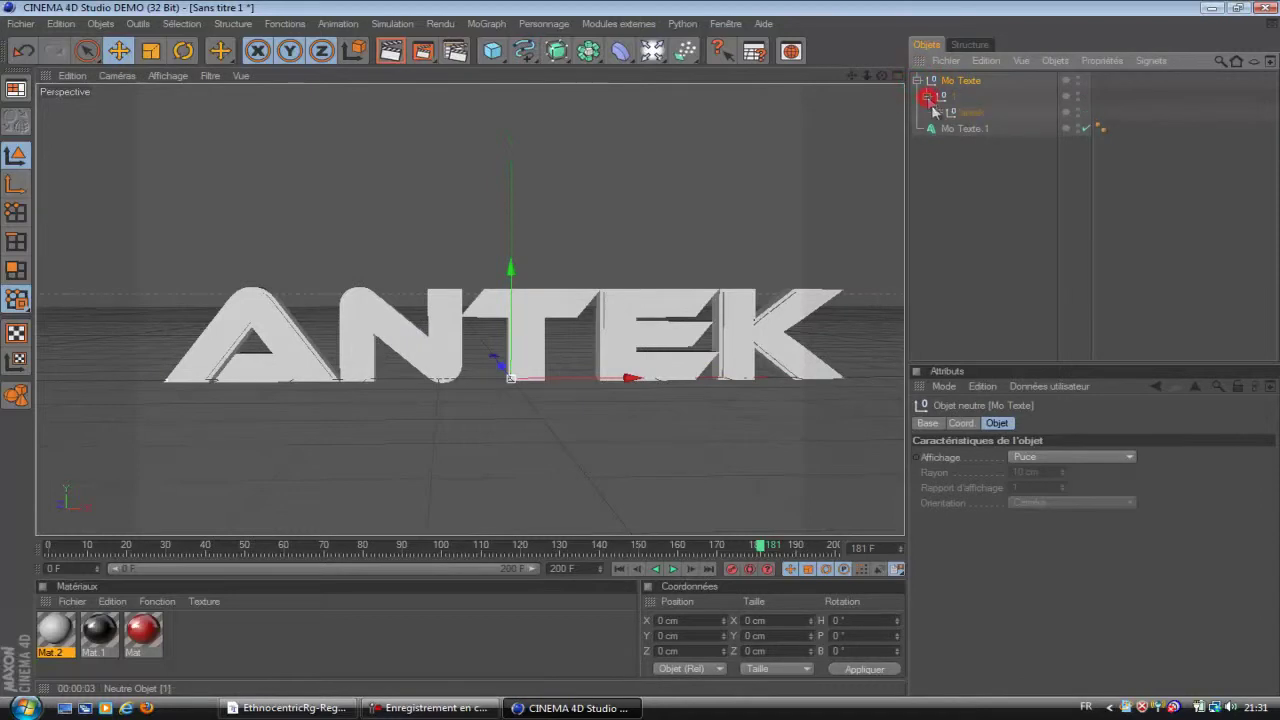
click(937, 112)
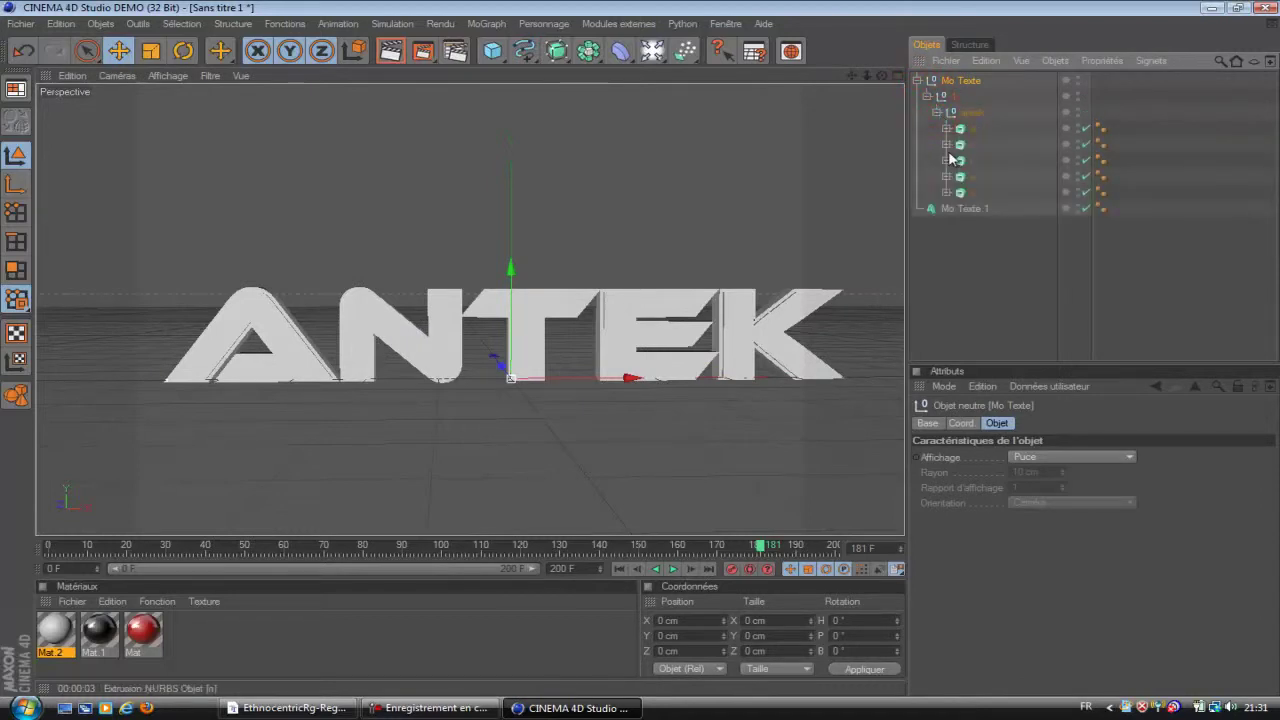
click(990, 279)
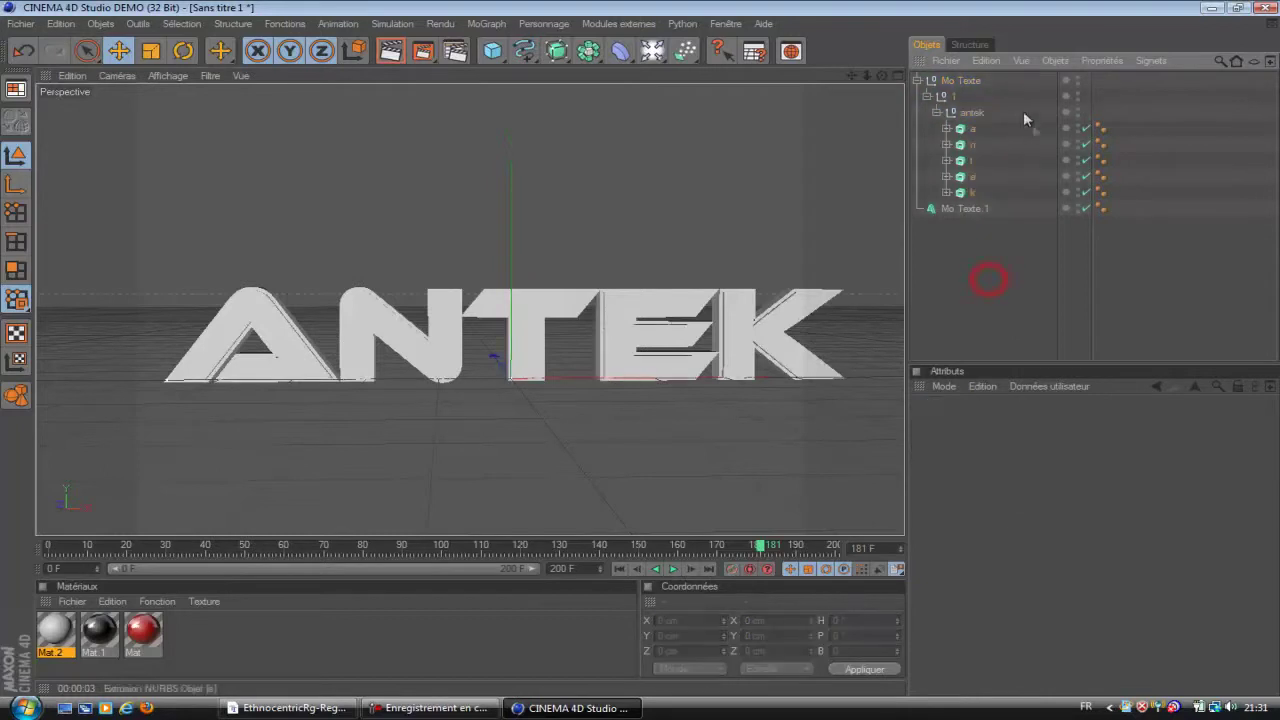
- Move the five letter extrusions out to the top level of the hierarchy and delete the emptied Mo Texte group
click(932, 126)
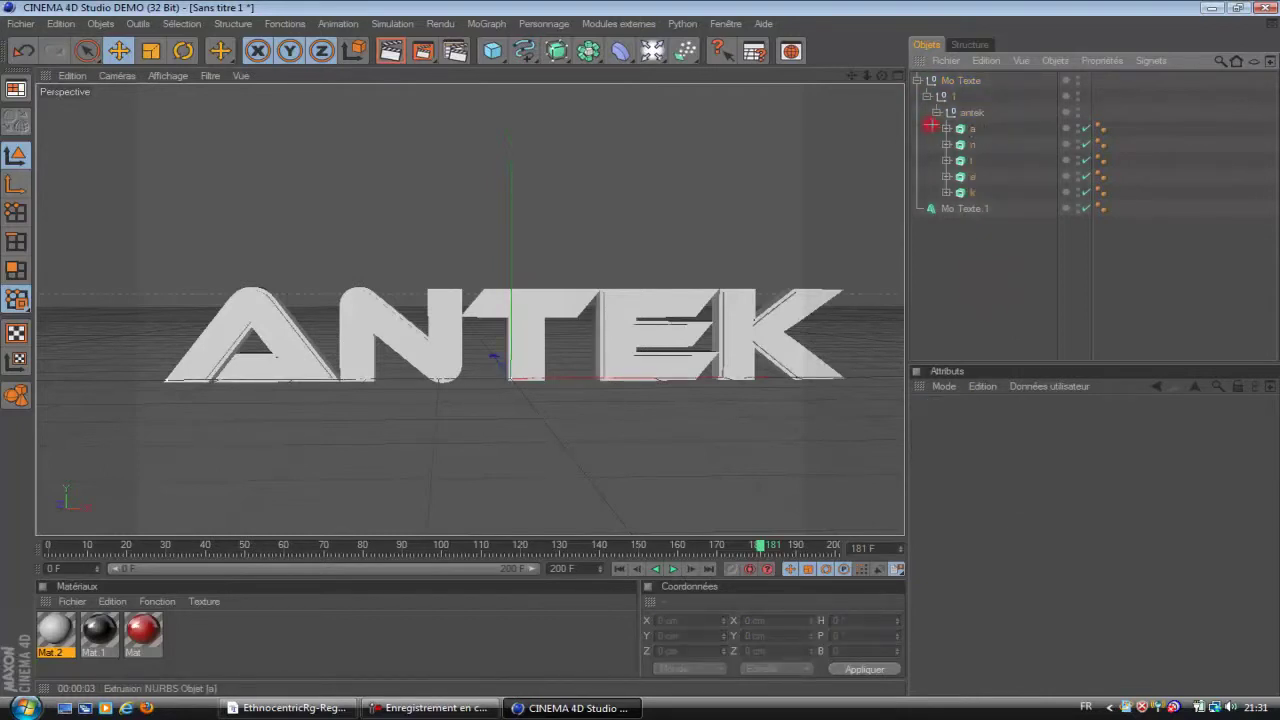
drag(948, 134, 1006, 198)
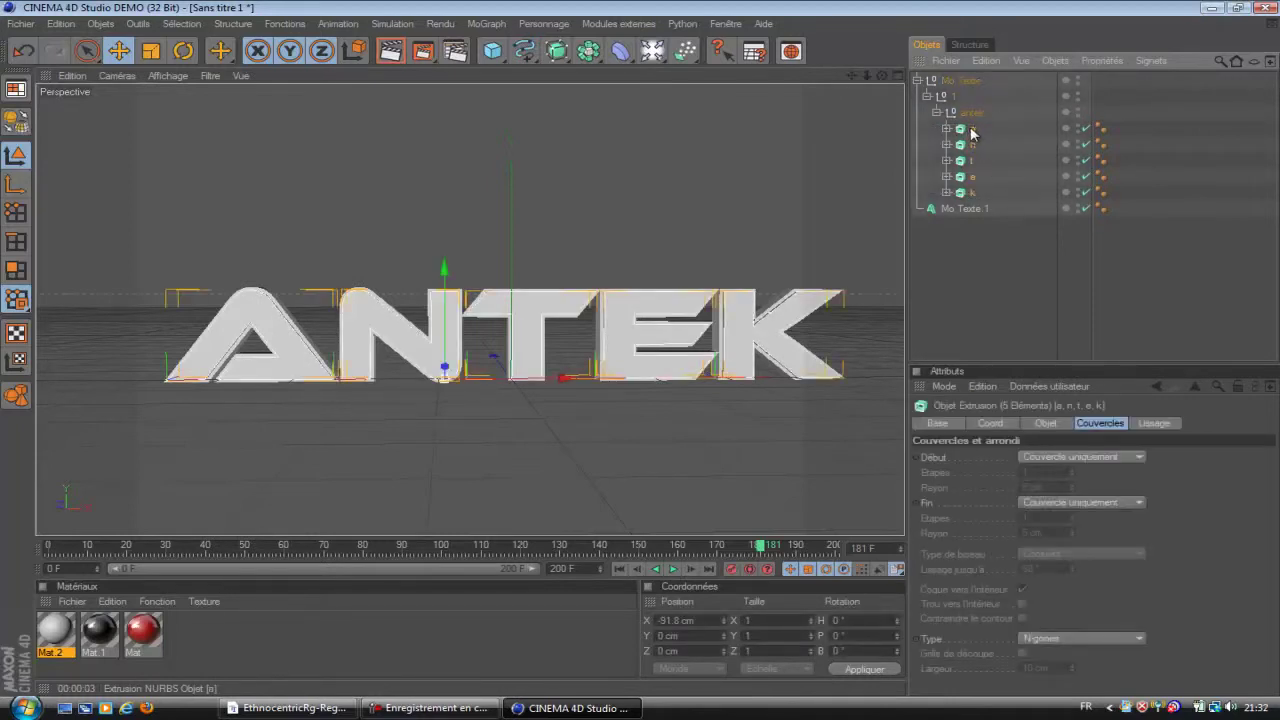
drag(970, 133, 984, 257)
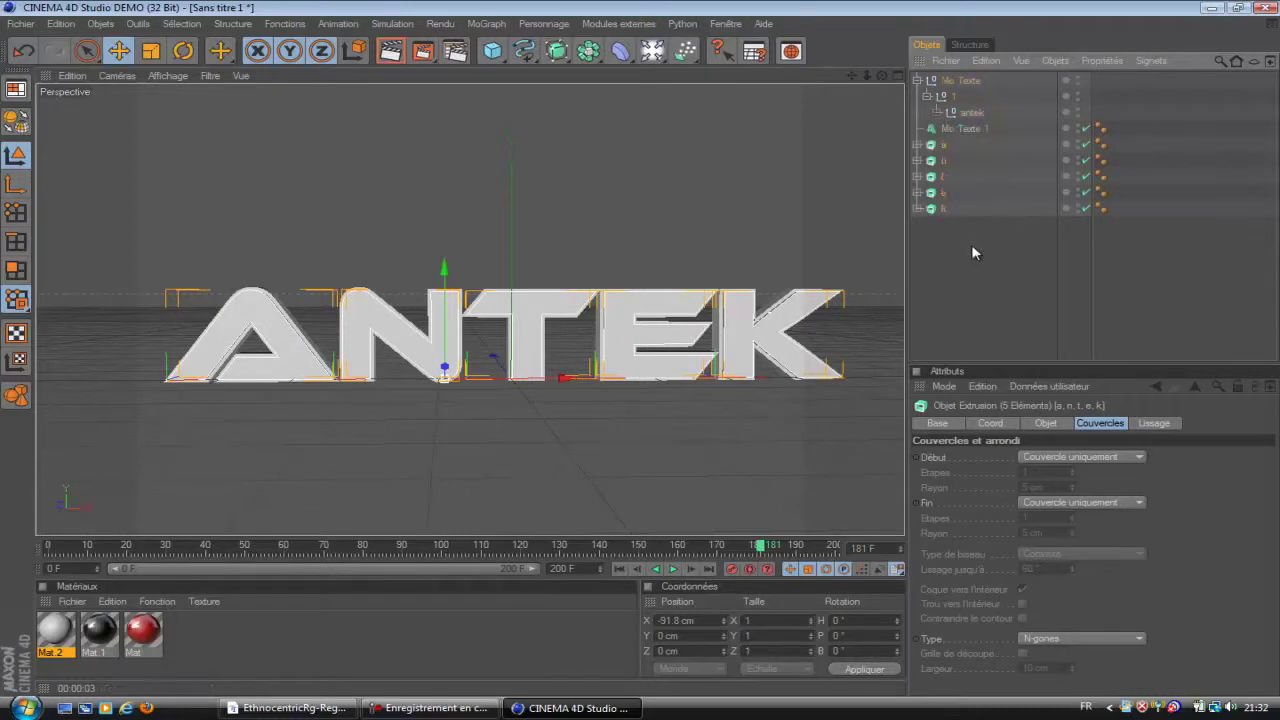
click(958, 81)
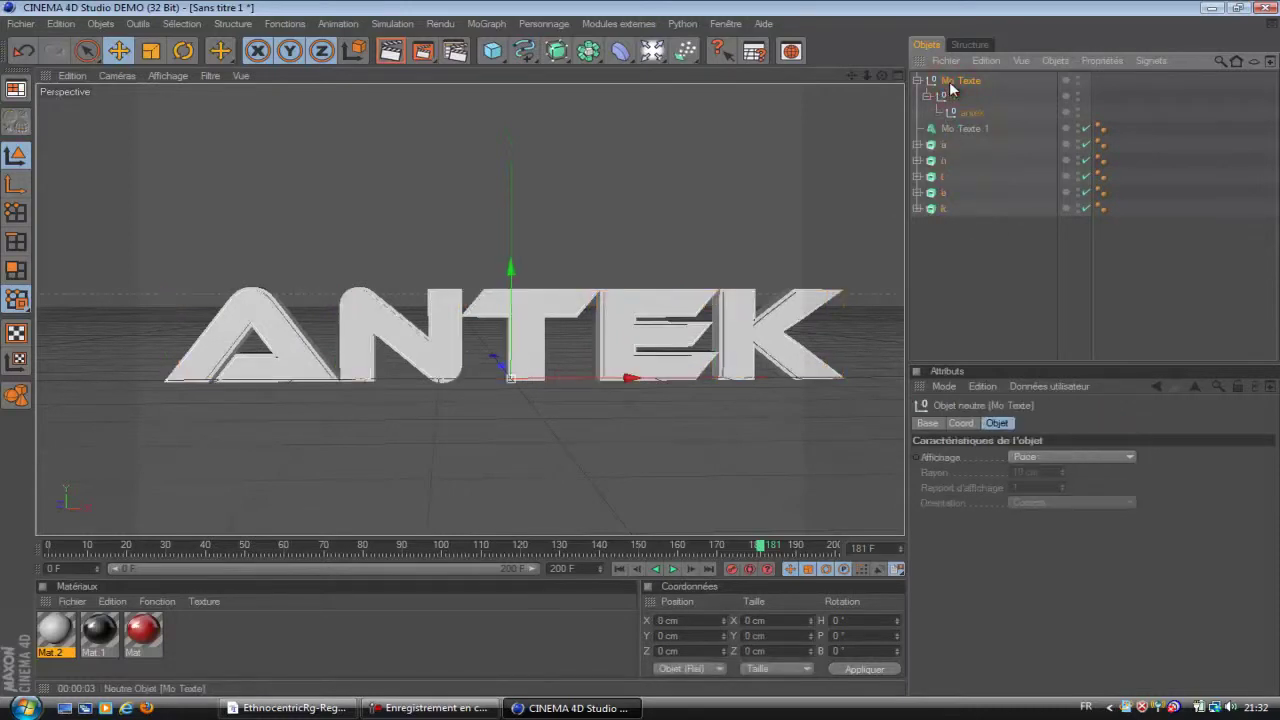
key(Delete)
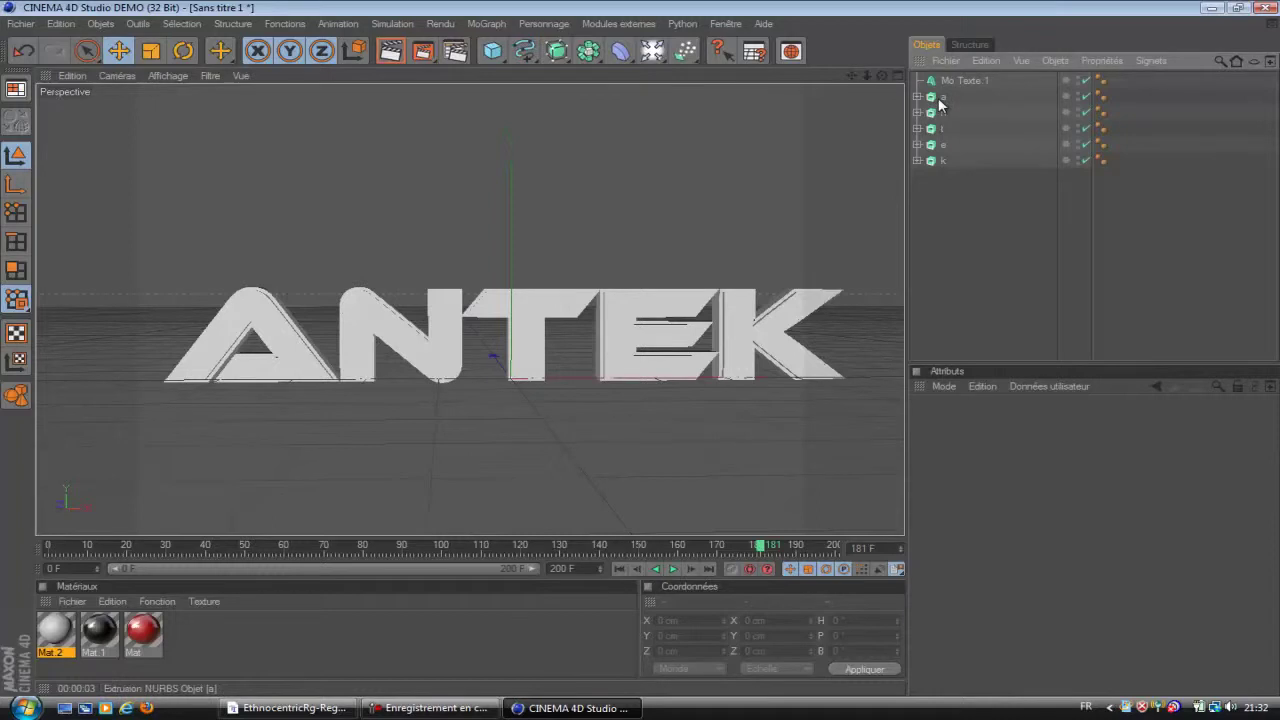
- Try raising the letter t to a Y position of about 152.5 cm and undo the move
click(940, 100)
click(937, 113)
click(933, 130)
click(935, 161)
click(935, 129)
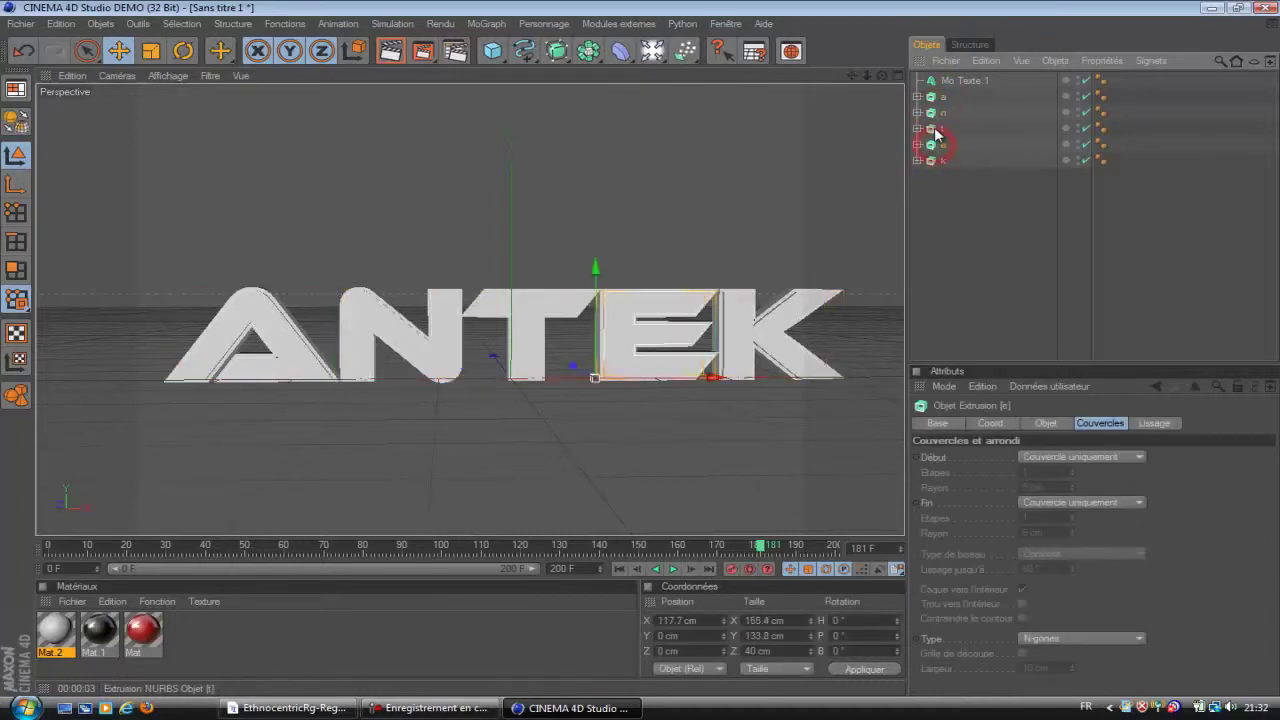
drag(466, 270, 466, 170)
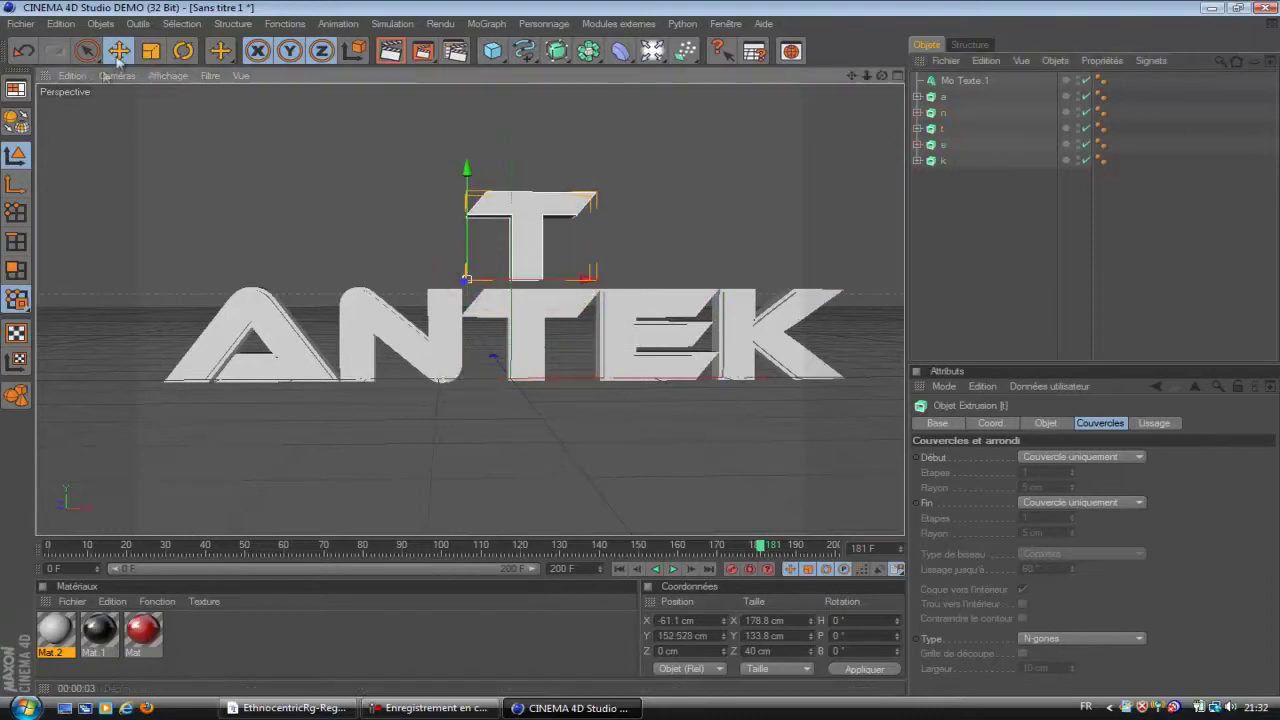
click(23, 50)
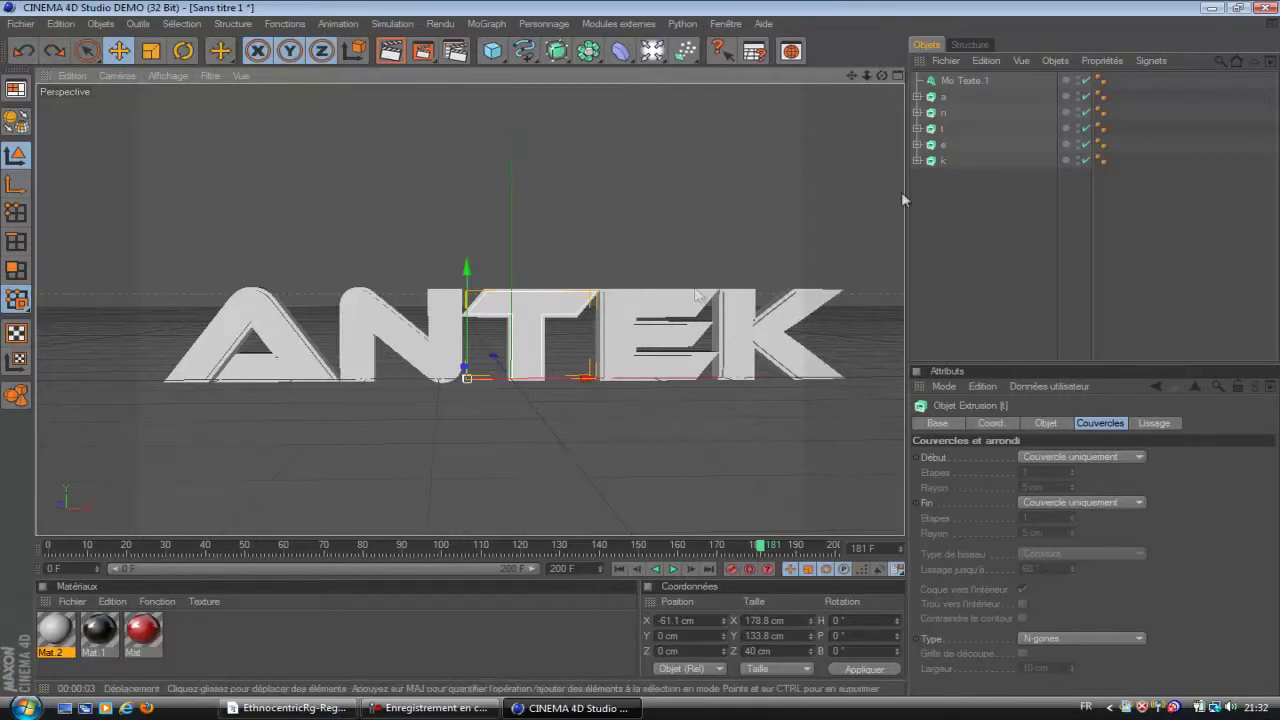
- Raise the letter k to a Y position of about 53.6 cm
click(940, 160)
drag(714, 270, 714, 236)
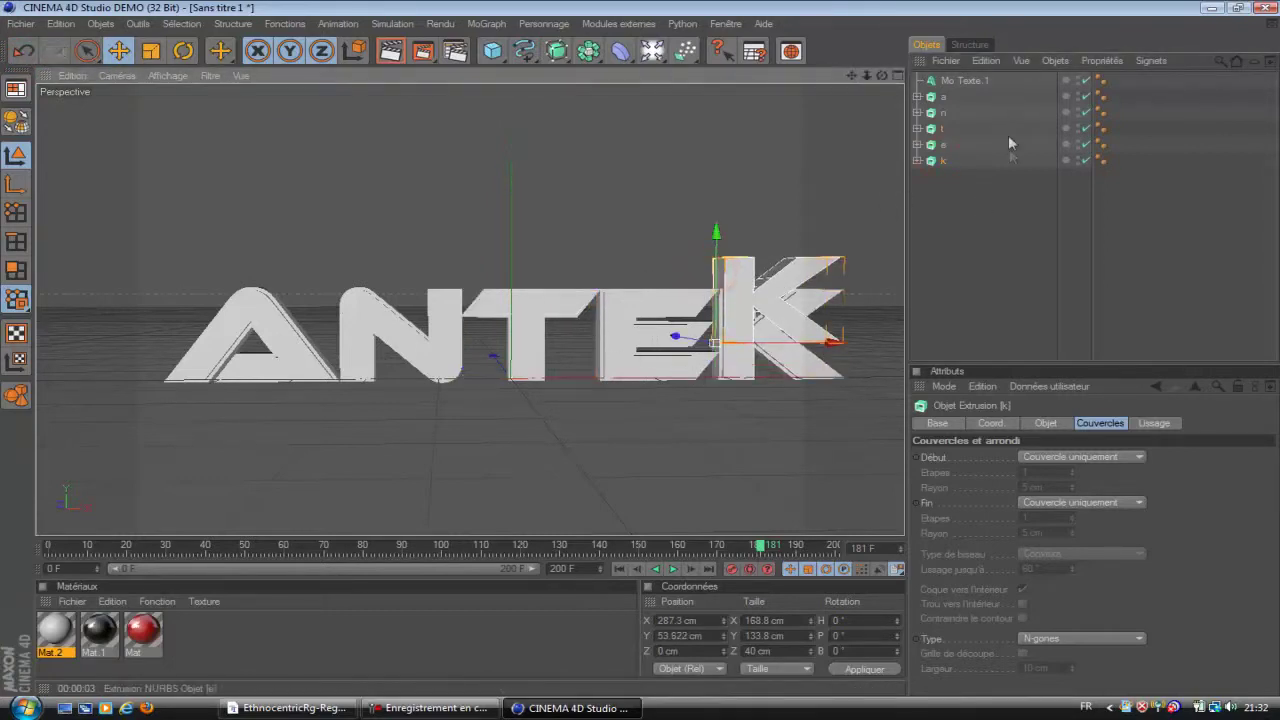
- Undo the last move of the letter k and group the five letter extrusions under a new MoGraph Fracture object
click(23, 50)
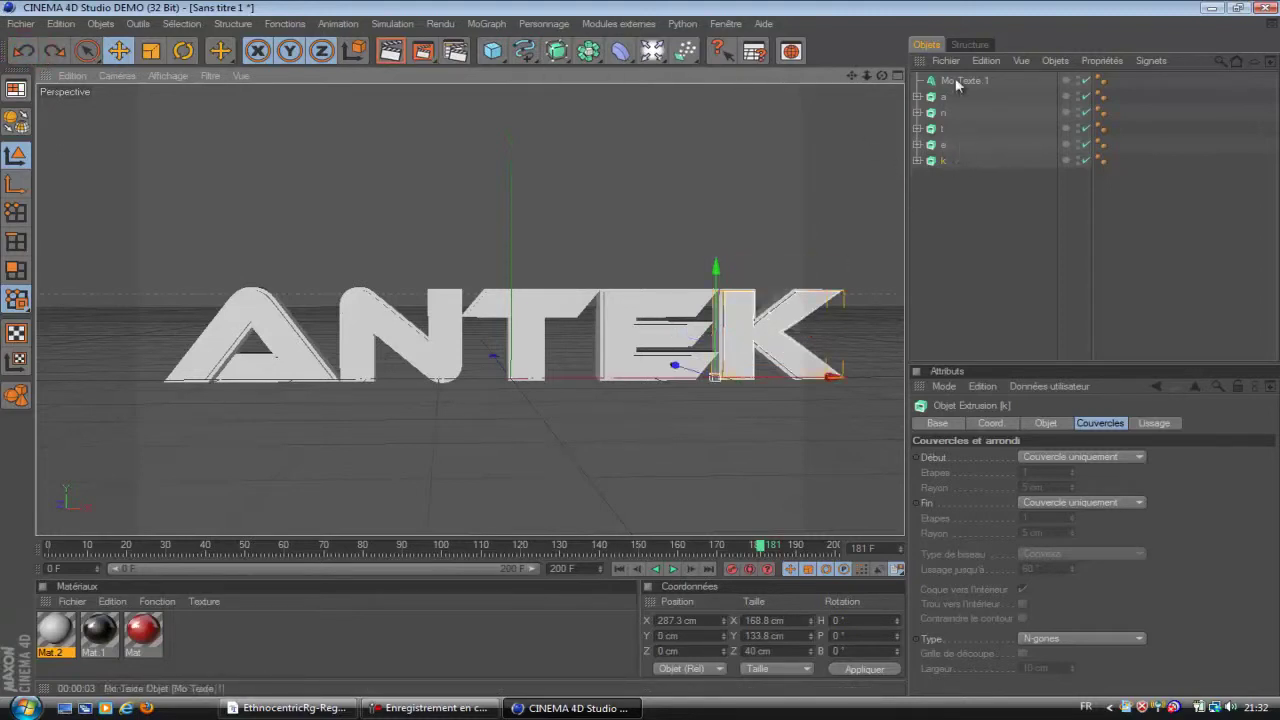
click(986, 251)
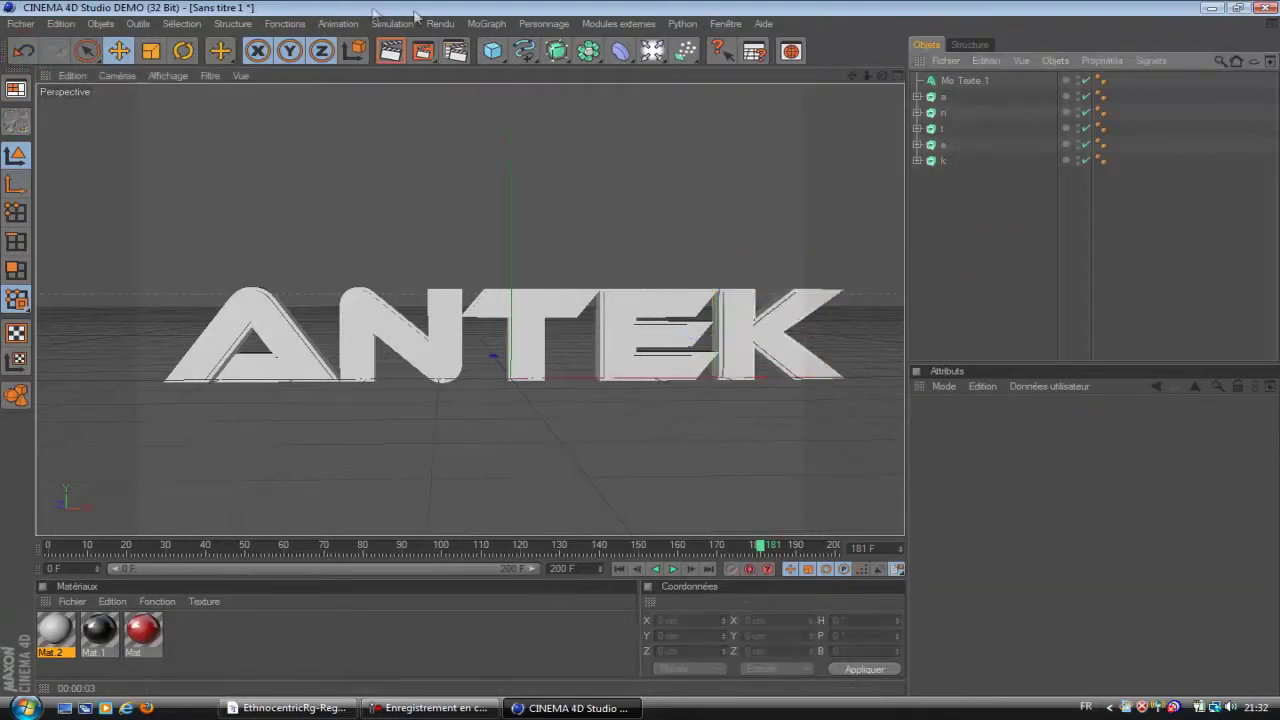
click(490, 24)
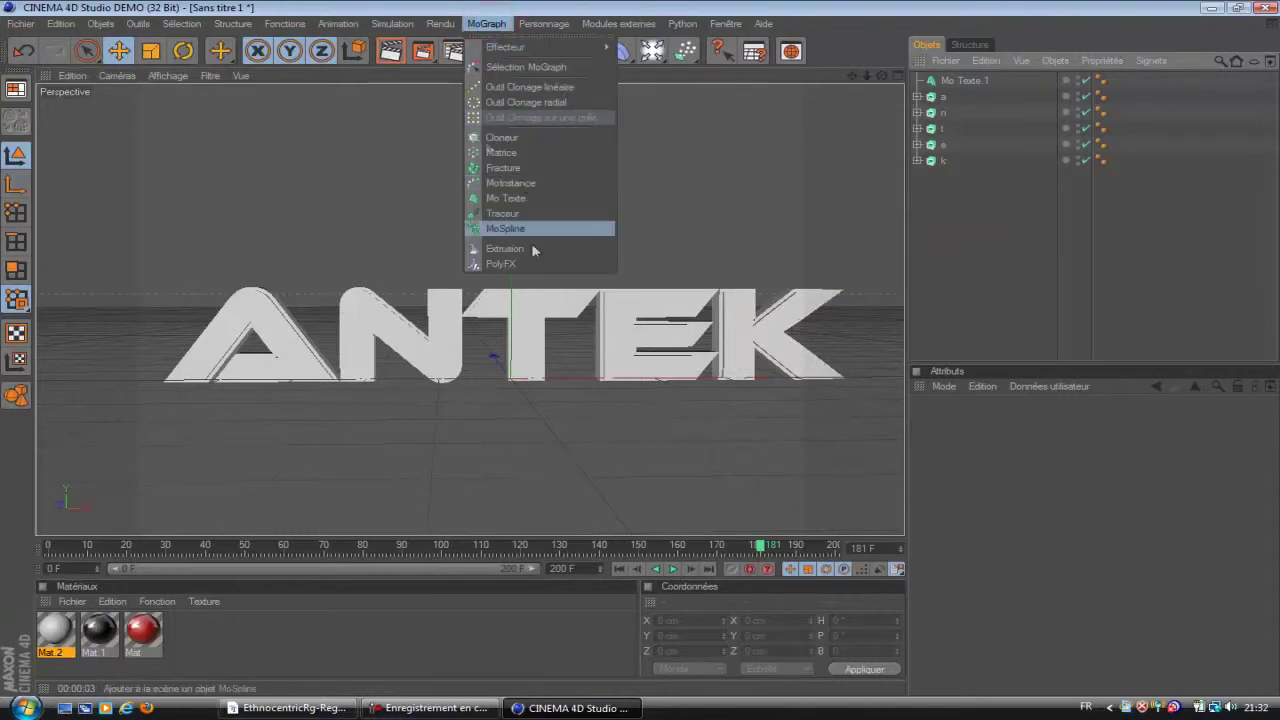
click(528, 168)
drag(966, 274, 961, 86)
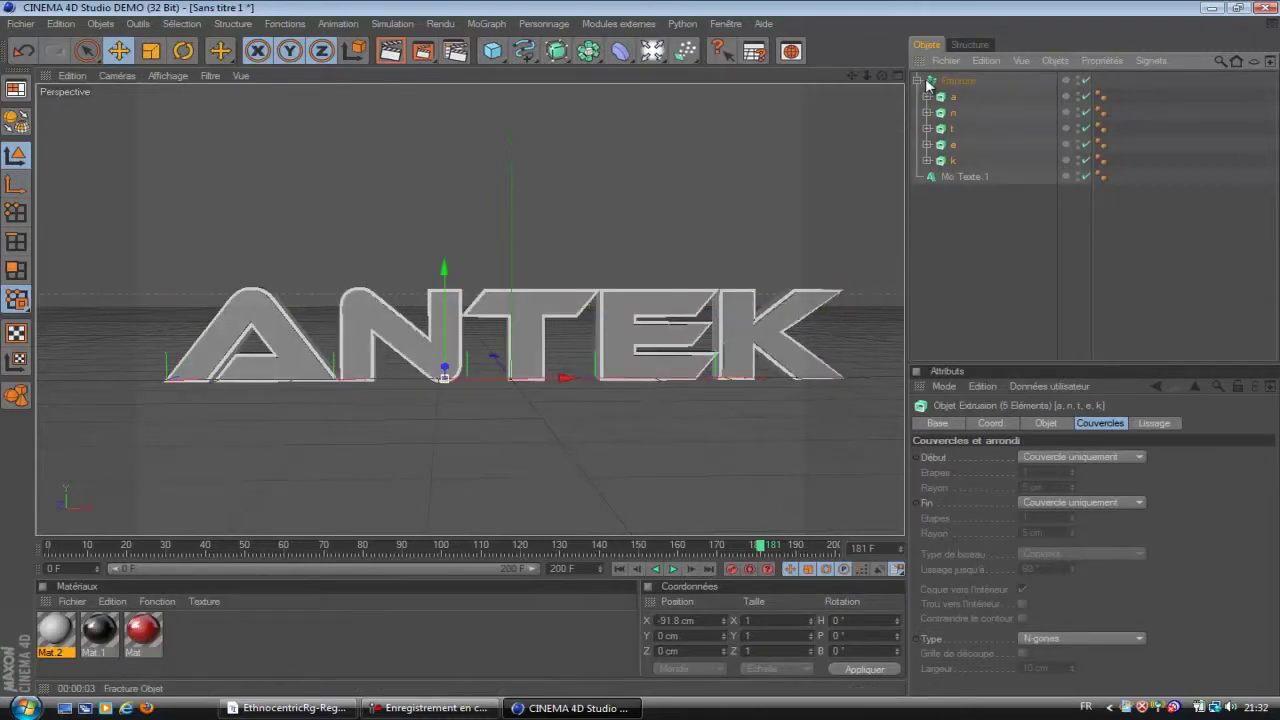
- Add a Random effector to the Fracture object holding the plain-capped letters and collapse its hierarchy
click(1051, 323)
drag(1128, 161, 924, 76)
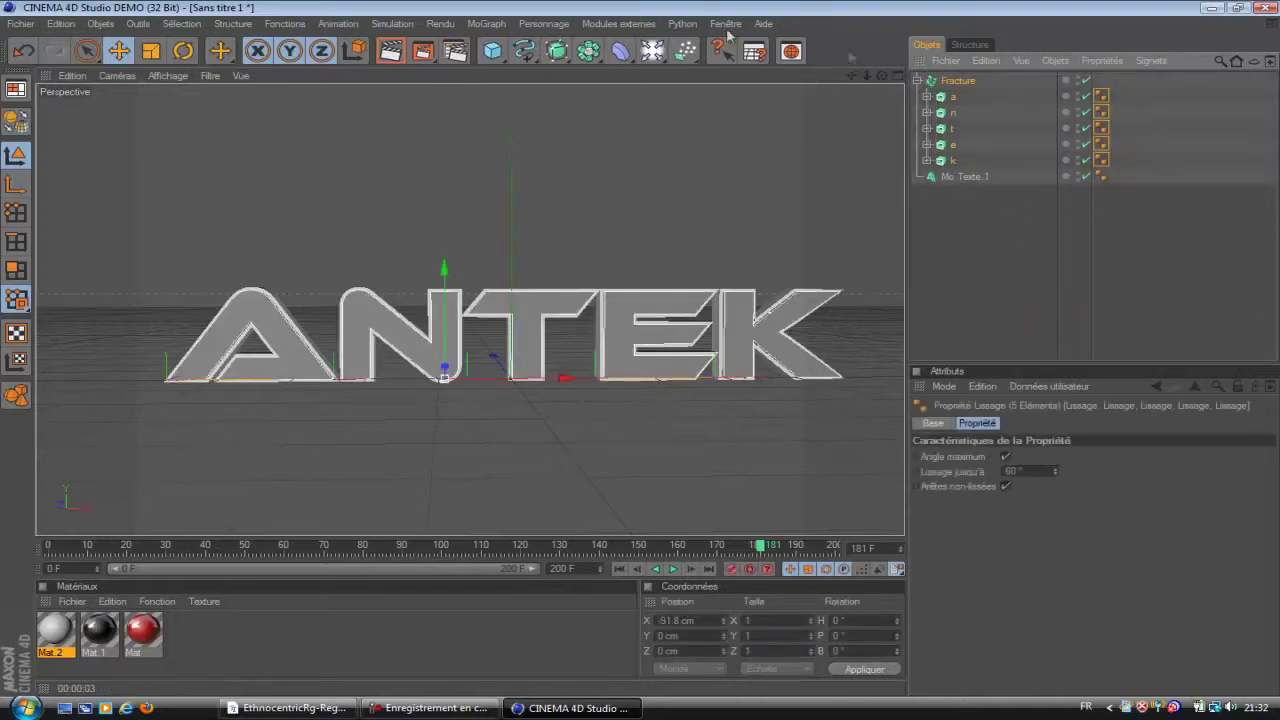
click(475, 25)
mouse_move(510, 50)
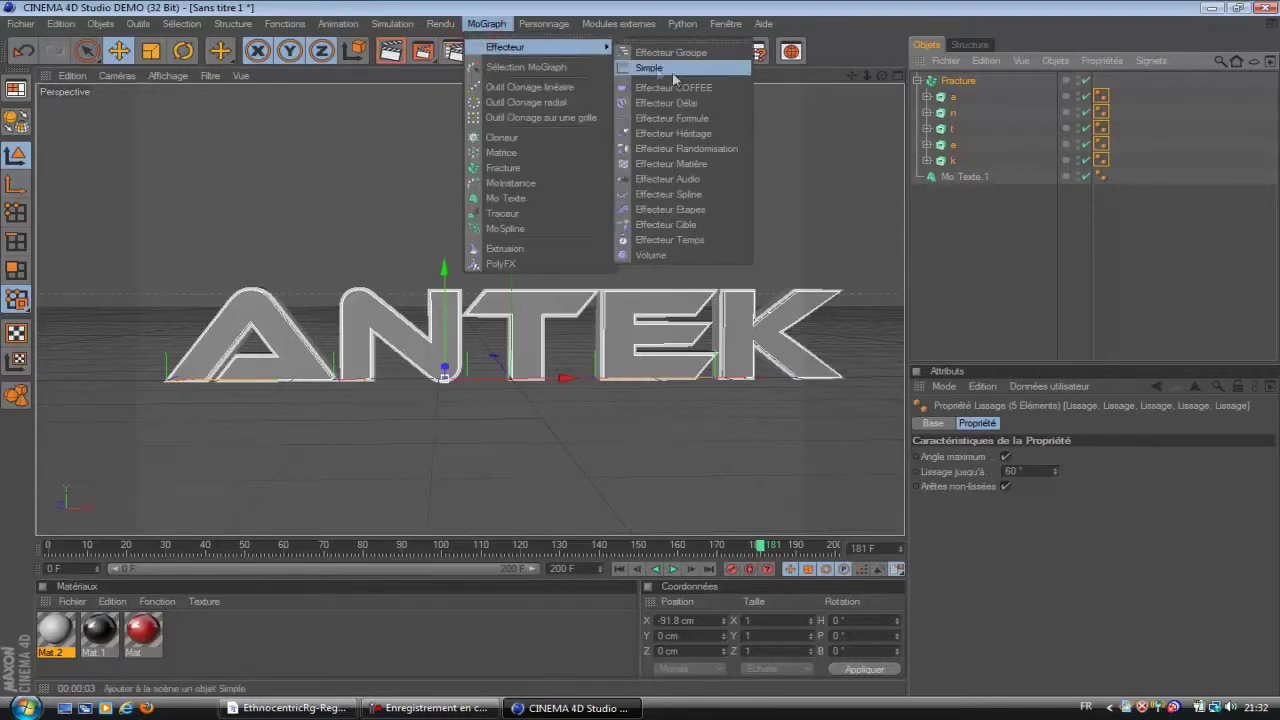
click(711, 149)
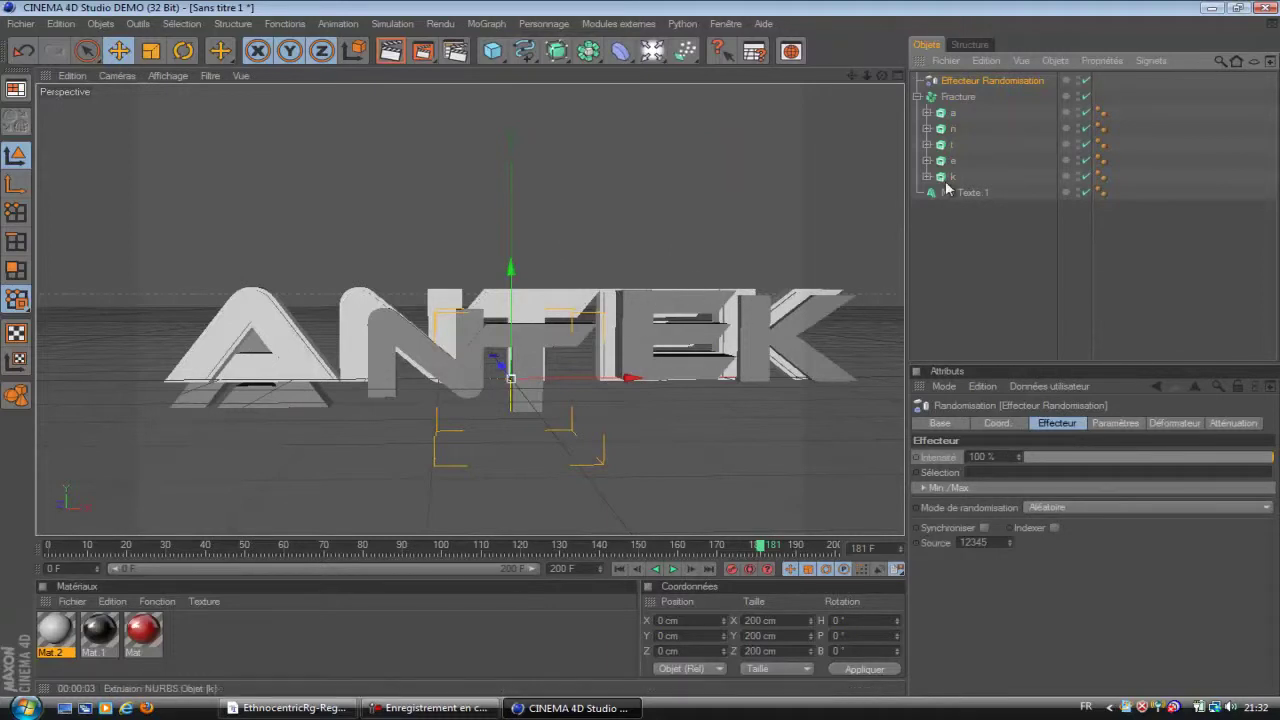
click(917, 96)
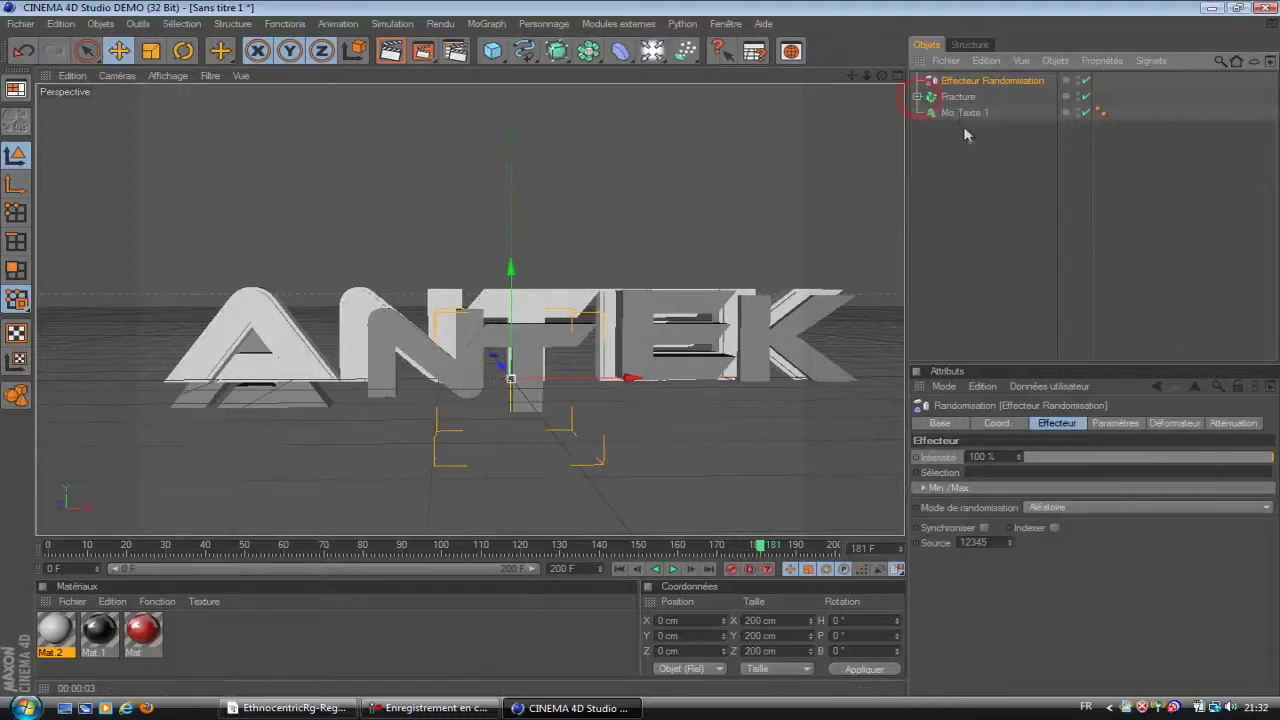
- Convert Mo Texte.1 to editable, move its five letter extrusions out to the top level and delete the emptied group
click(959, 112)
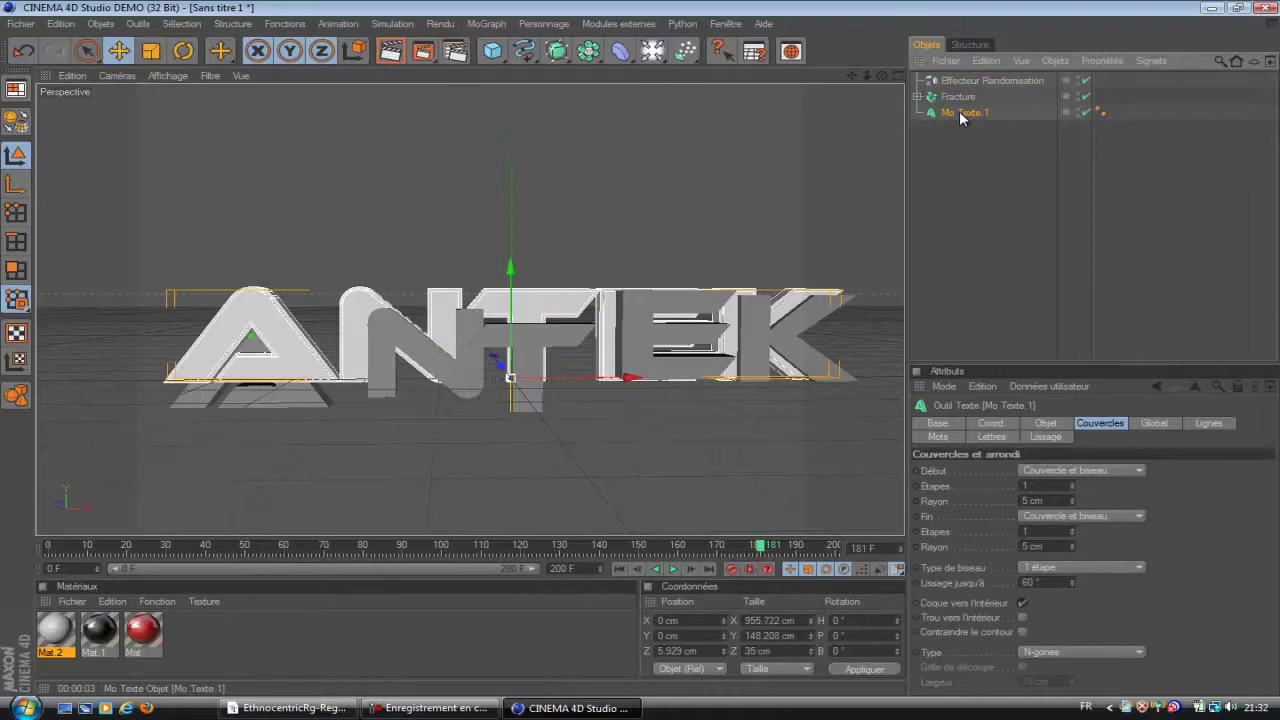
key(c)
click(916, 112)
click(926, 128)
click(936, 144)
mouse_move(982, 273)
mouse_down()
mouse_move(950, 165)
mouse_move(967, 170)
mouse_move(986, 287)
mouse_up()
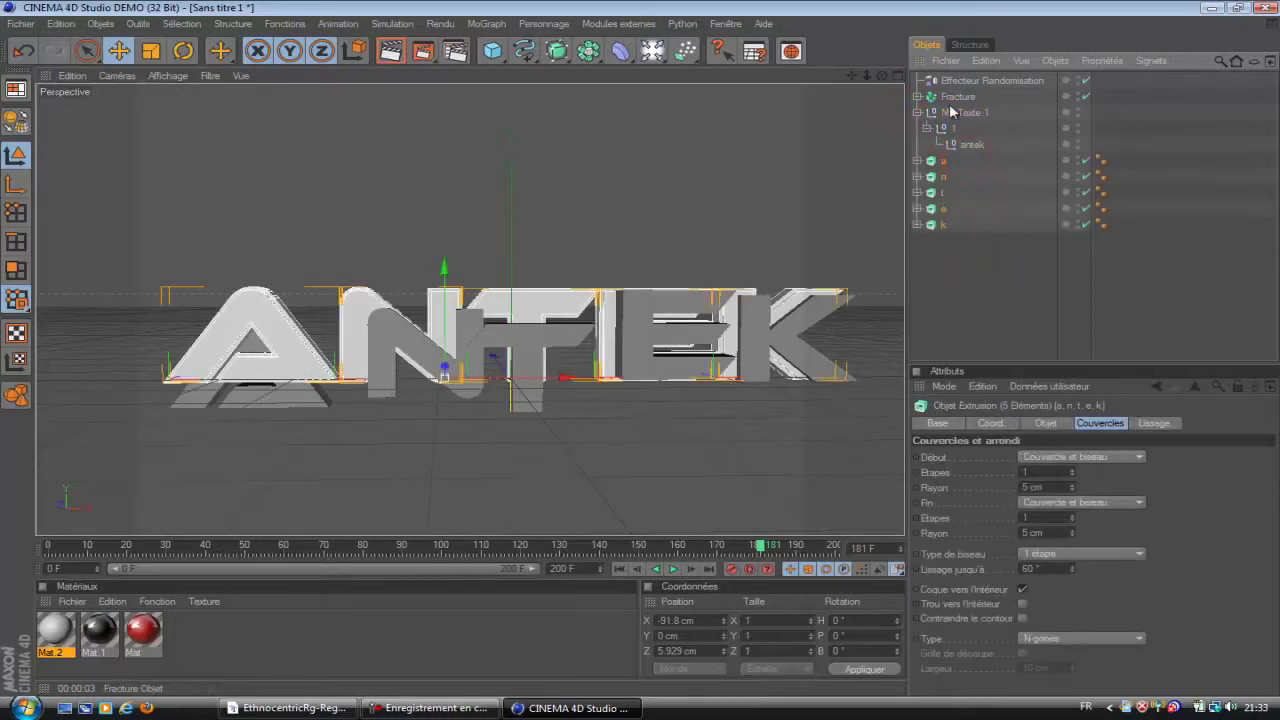
click(955, 113)
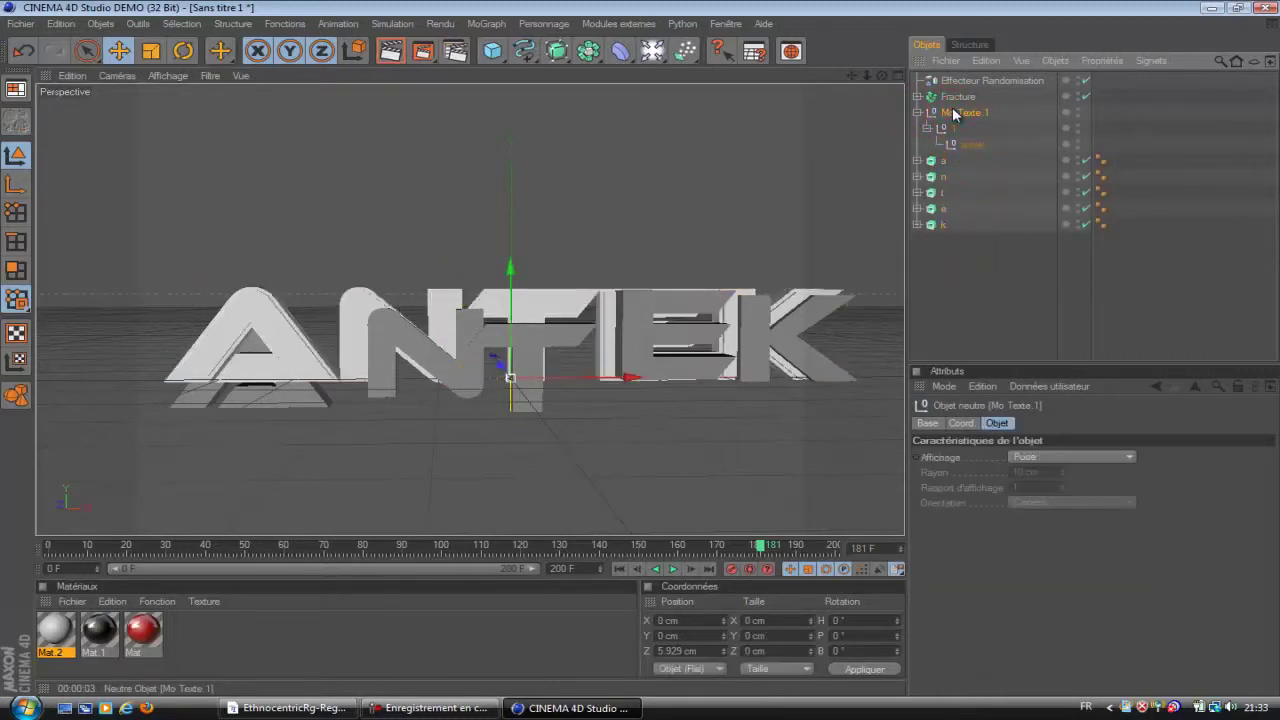
key(Delete)
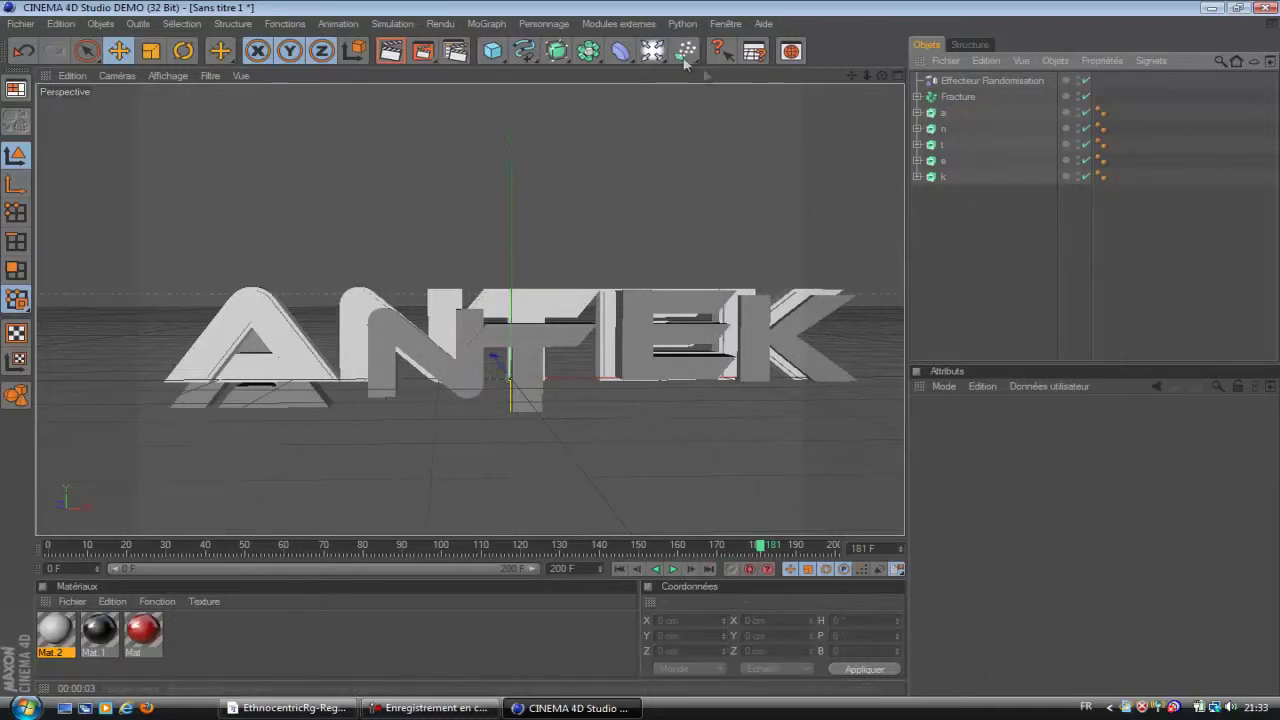
- Add a second Fracture object and place the five bevelled letter extrusions inside it
click(486, 23)
click(556, 168)
drag(971, 266, 930, 131)
drag(966, 90, 969, 82)
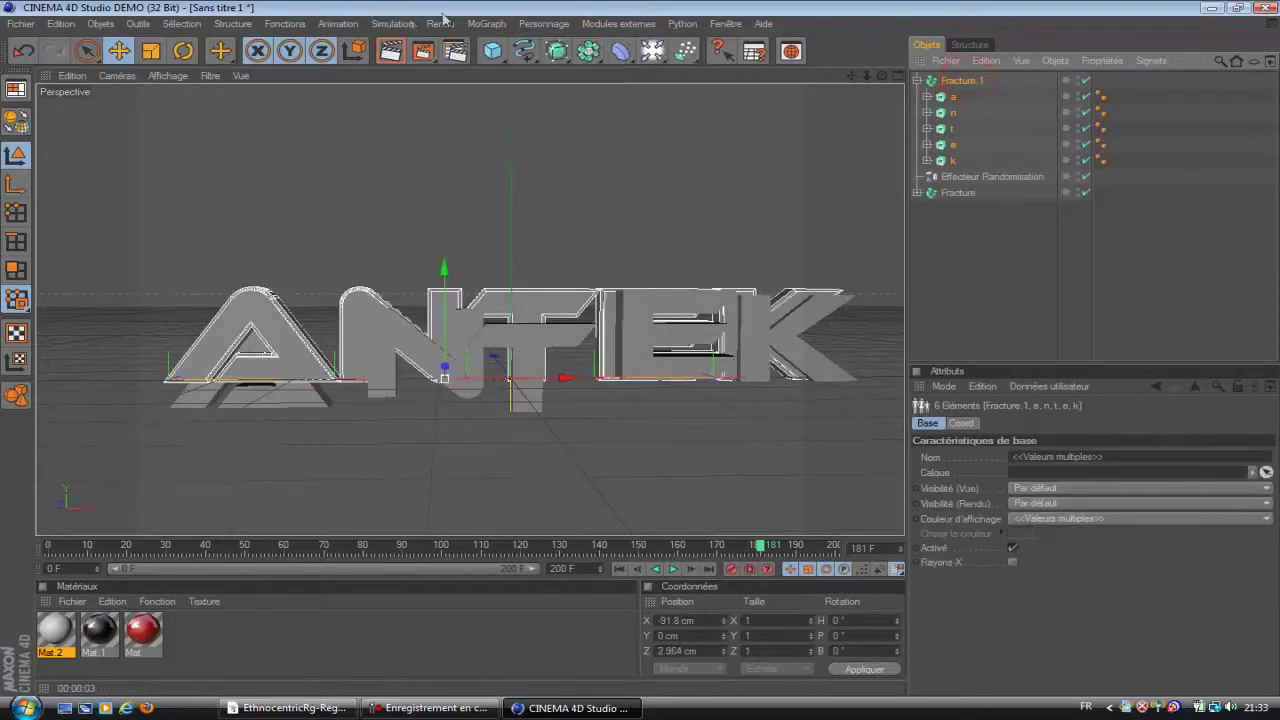
- Add a Random effector to Fracture.1 with its five letters and collapse its hierarchy
click(487, 23)
mouse_move(556, 55)
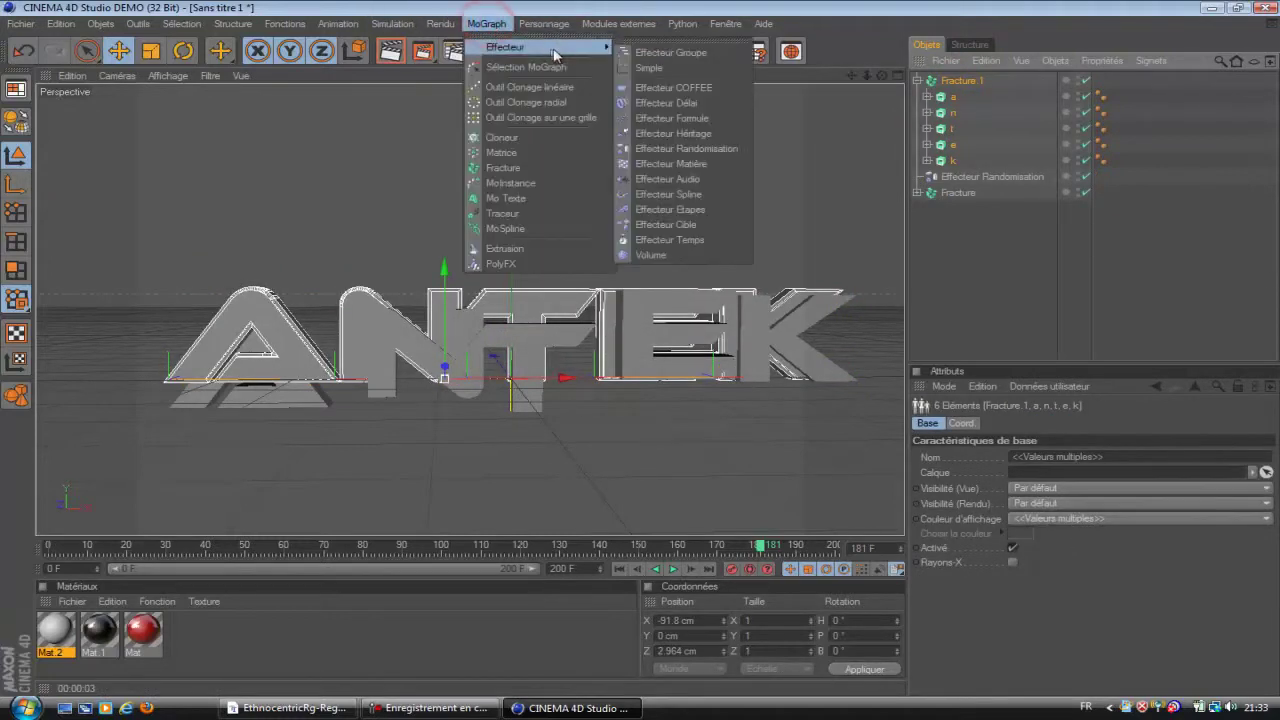
click(725, 148)
click(917, 96)
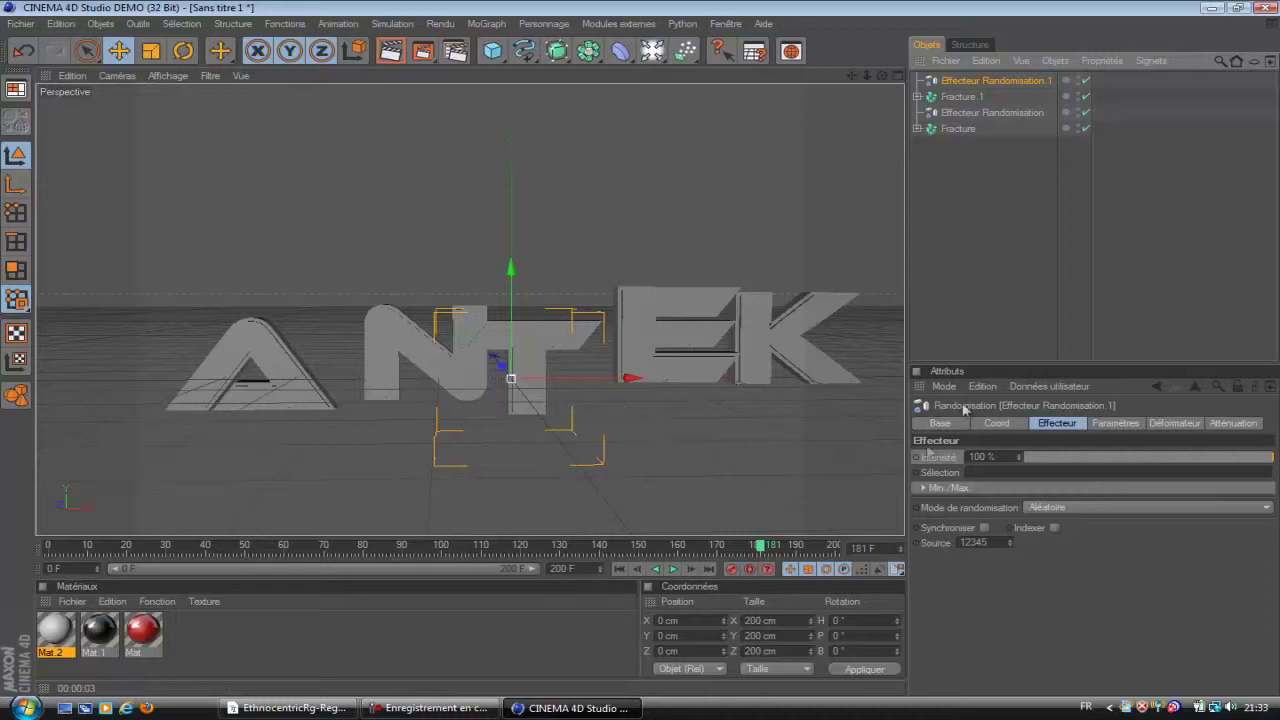
click(1054, 244)
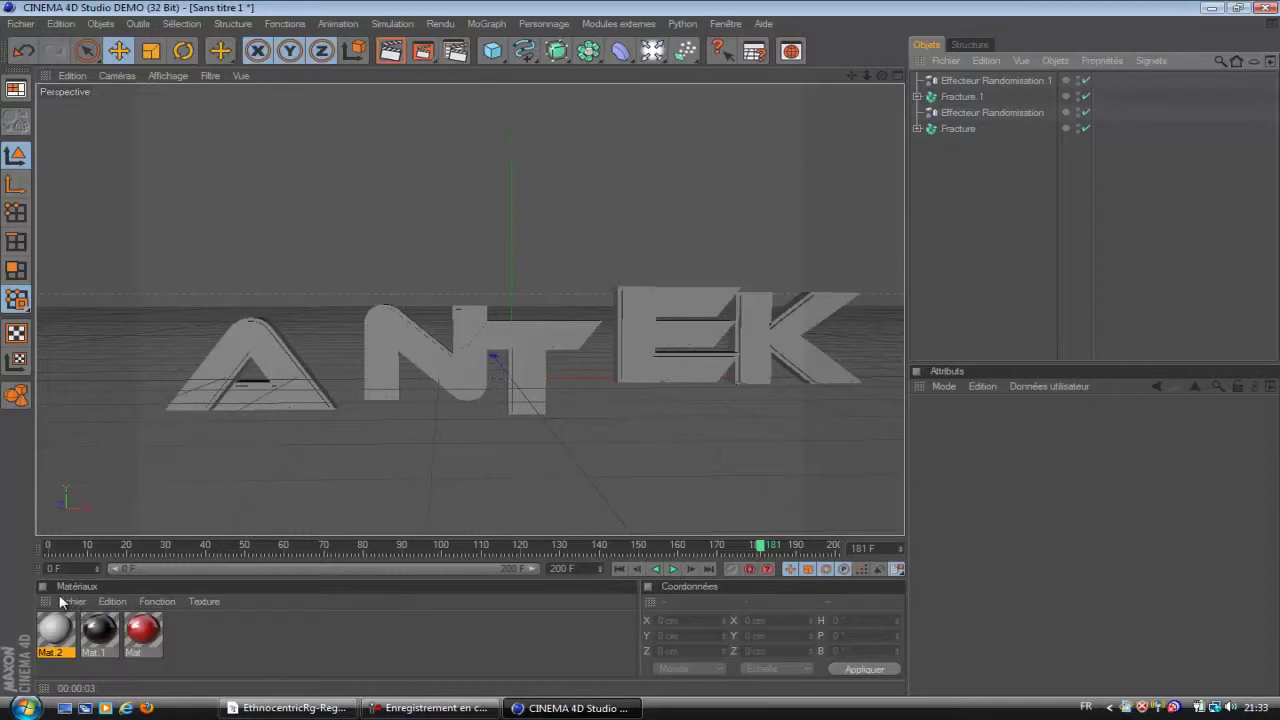
- Create a new material and set its colour to a light red with R 224, V 81 and B 87
click(70, 601)
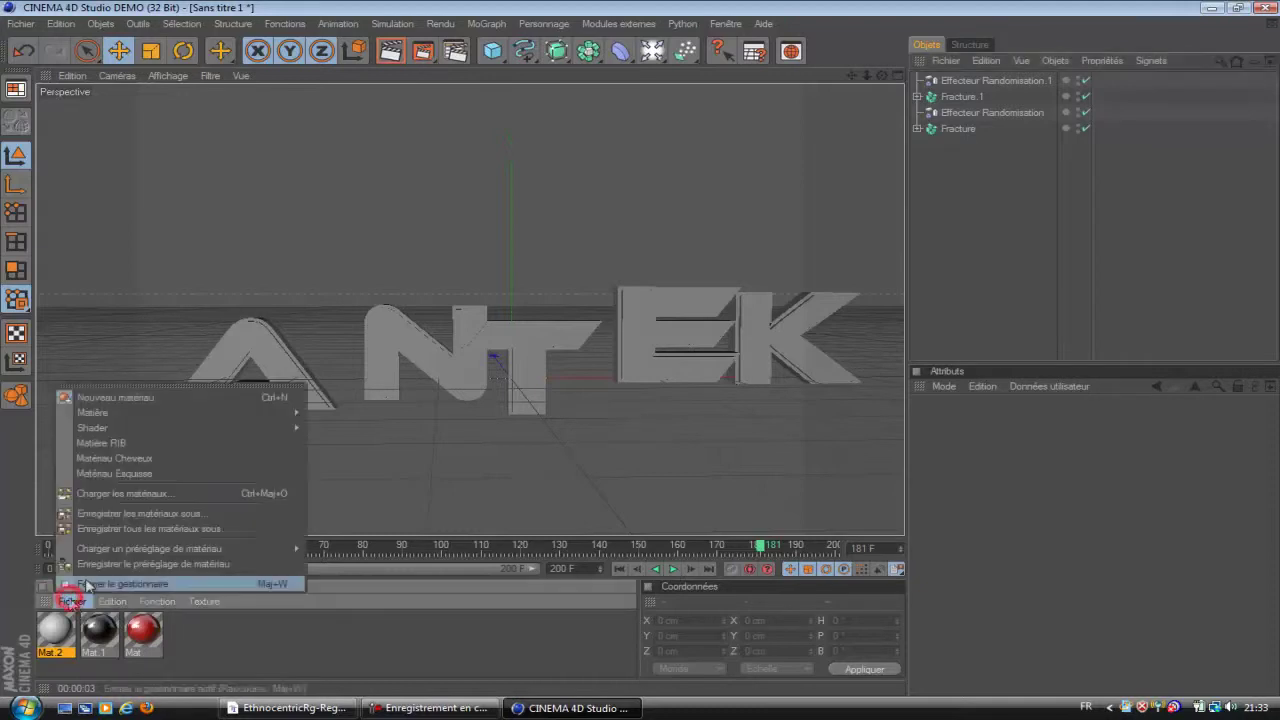
click(207, 401)
double_click(56, 632)
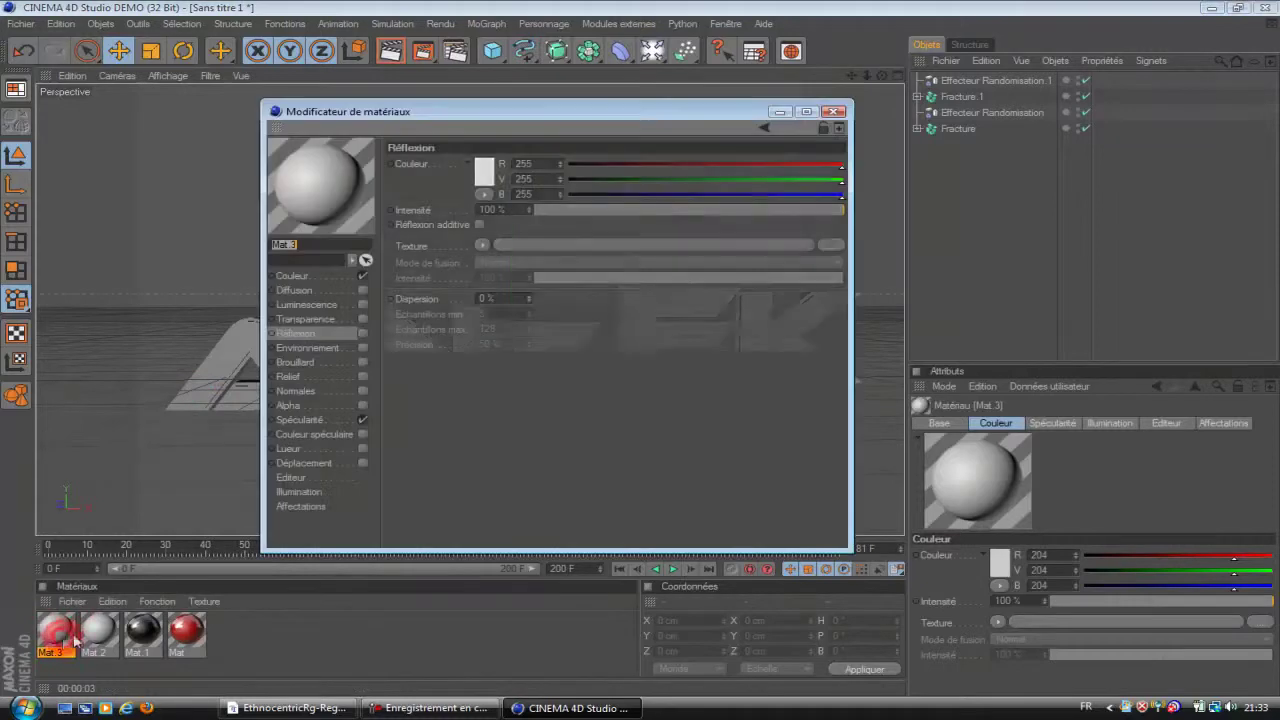
drag(722, 164, 687, 195)
click(366, 276)
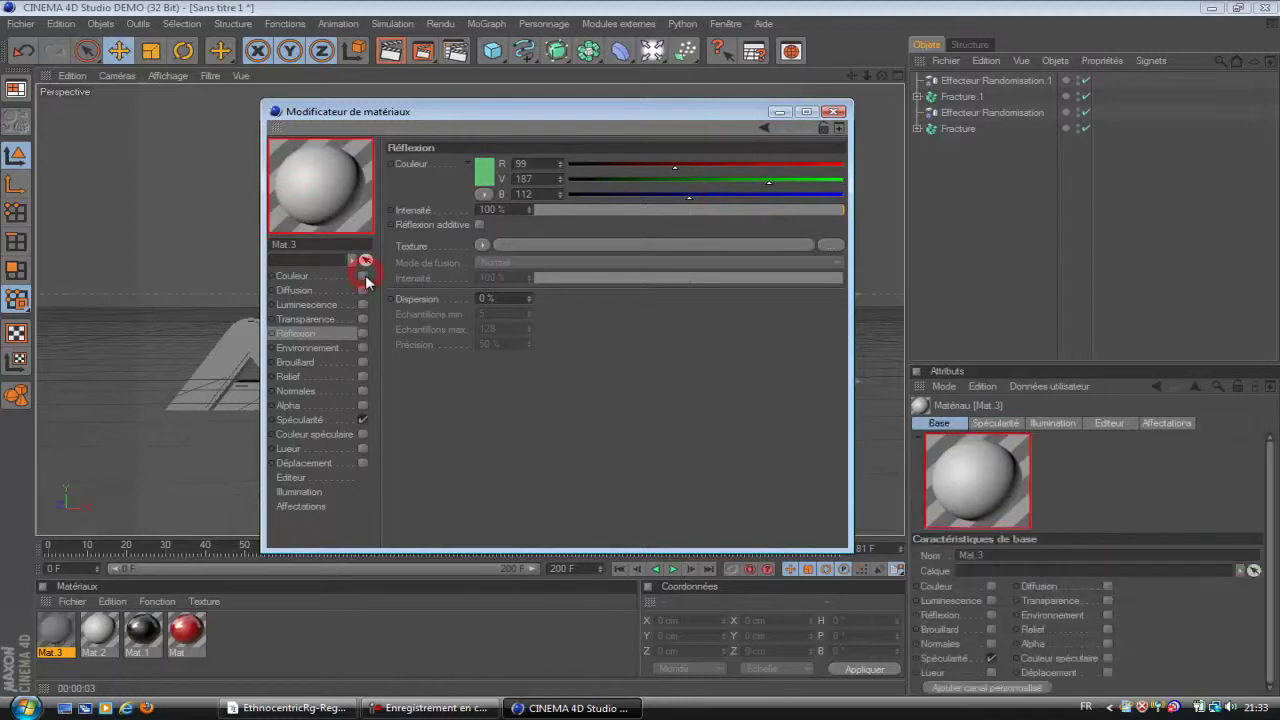
drag(703, 195, 622, 172)
click(807, 165)
drag(735, 181, 649, 181)
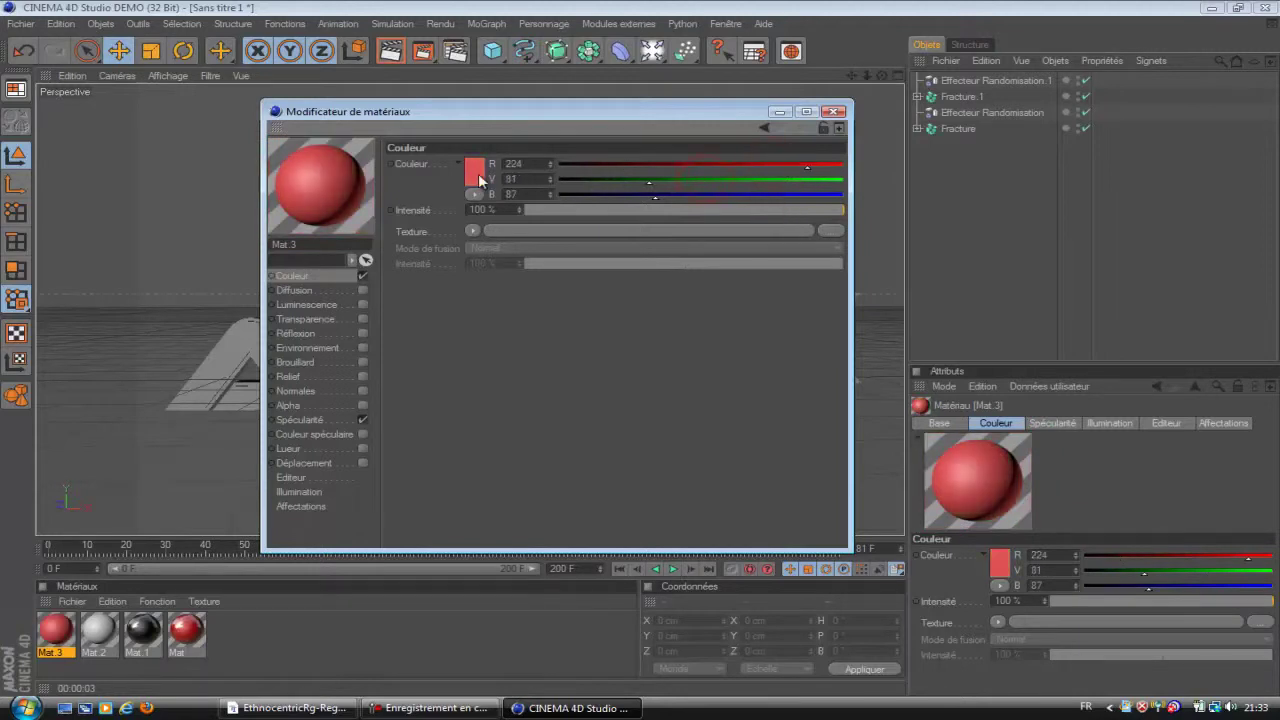
- Darken the new material's colour to R 112, V 51, B 53 and delete that material
click(474, 172)
drag(470, 180, 438, 161)
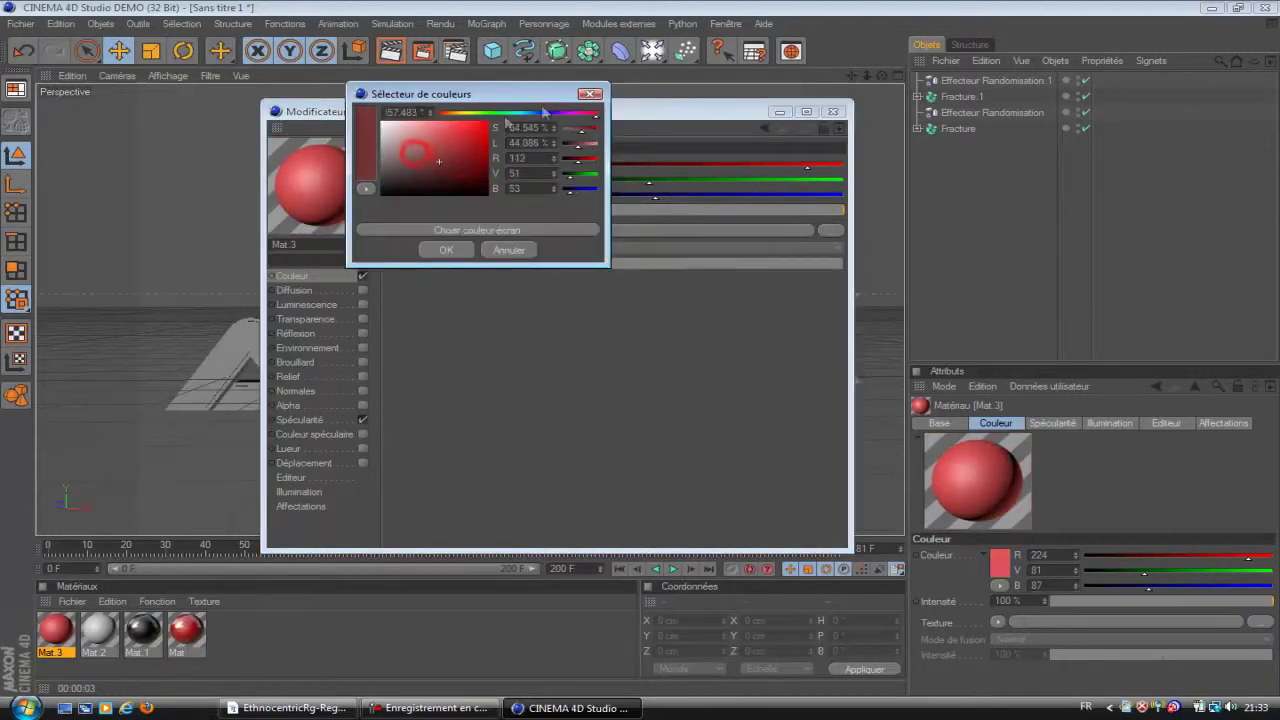
click(446, 250)
click(834, 112)
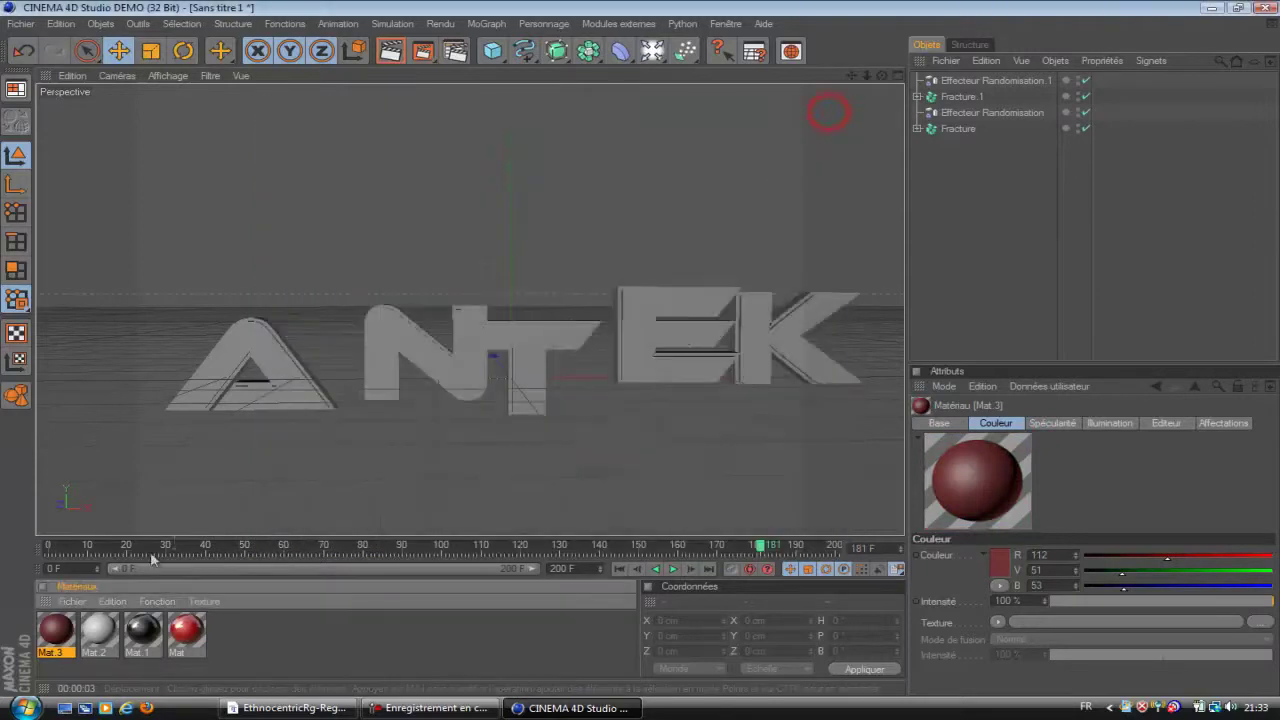
key(Delete)
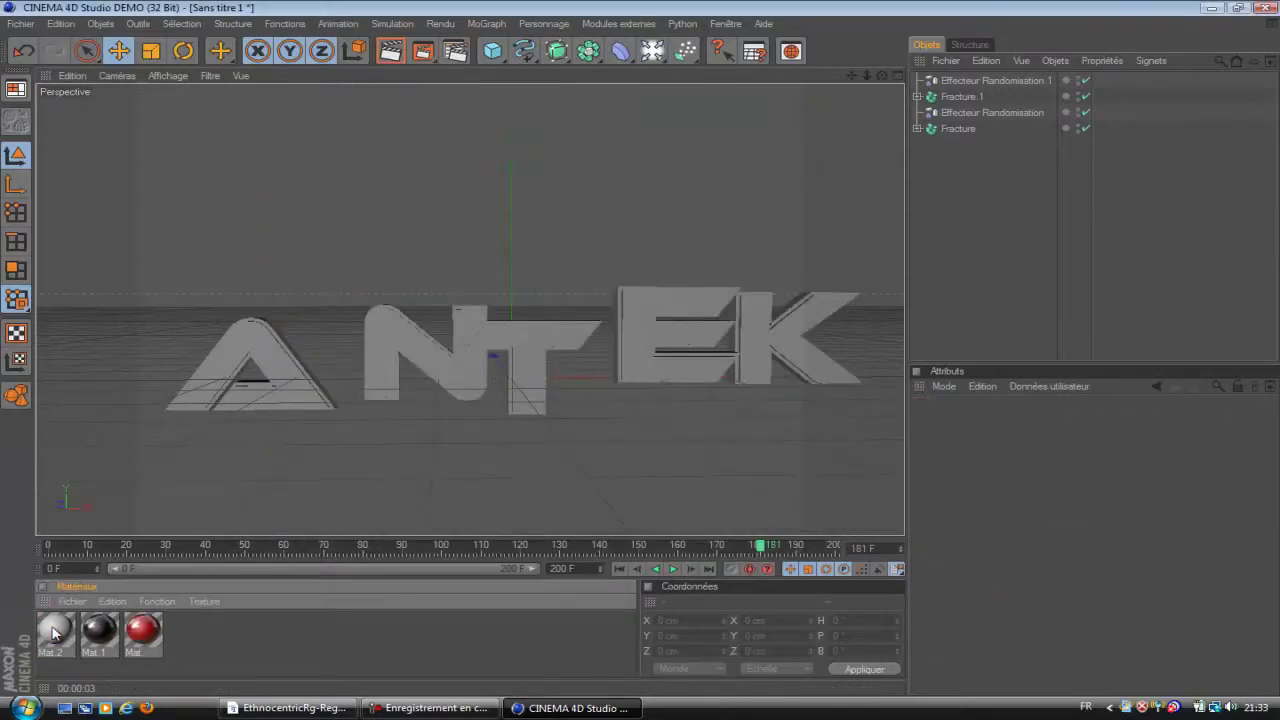
- Apply the red material Mat to Fracture and the black material Mat.1 to Fracture.1
drag(152, 640, 972, 128)
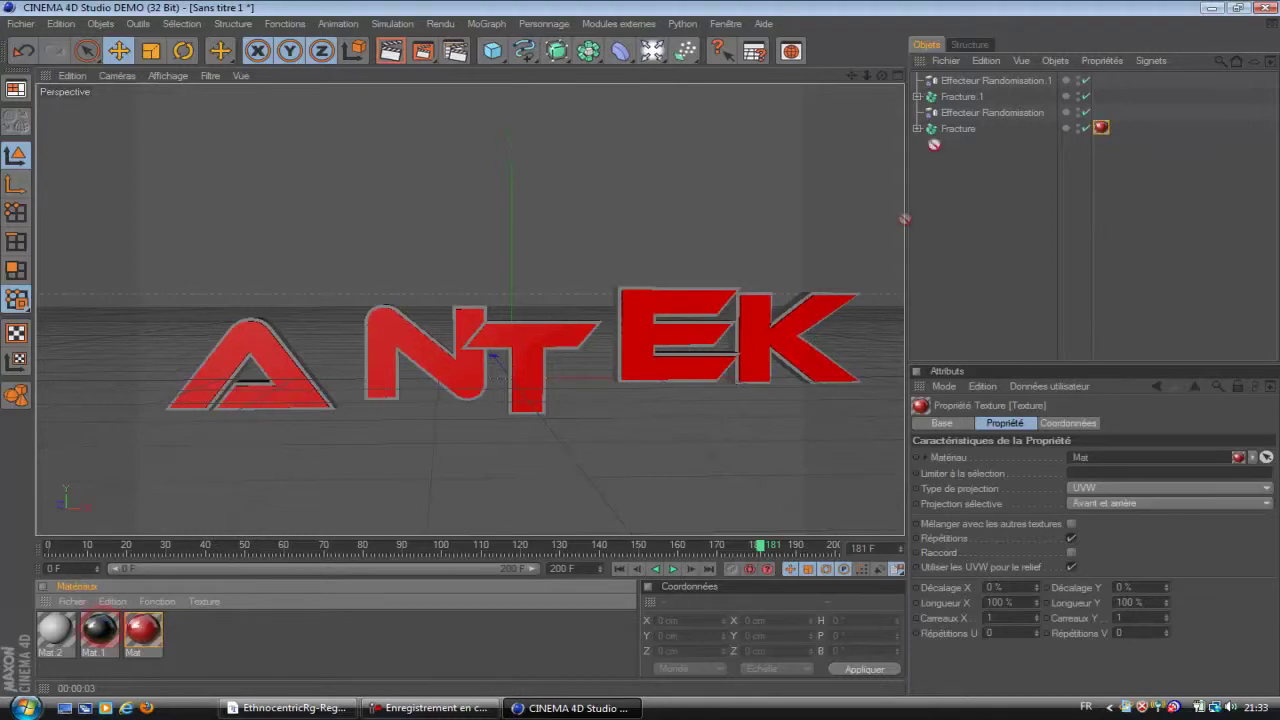
drag(973, 97, 973, 97)
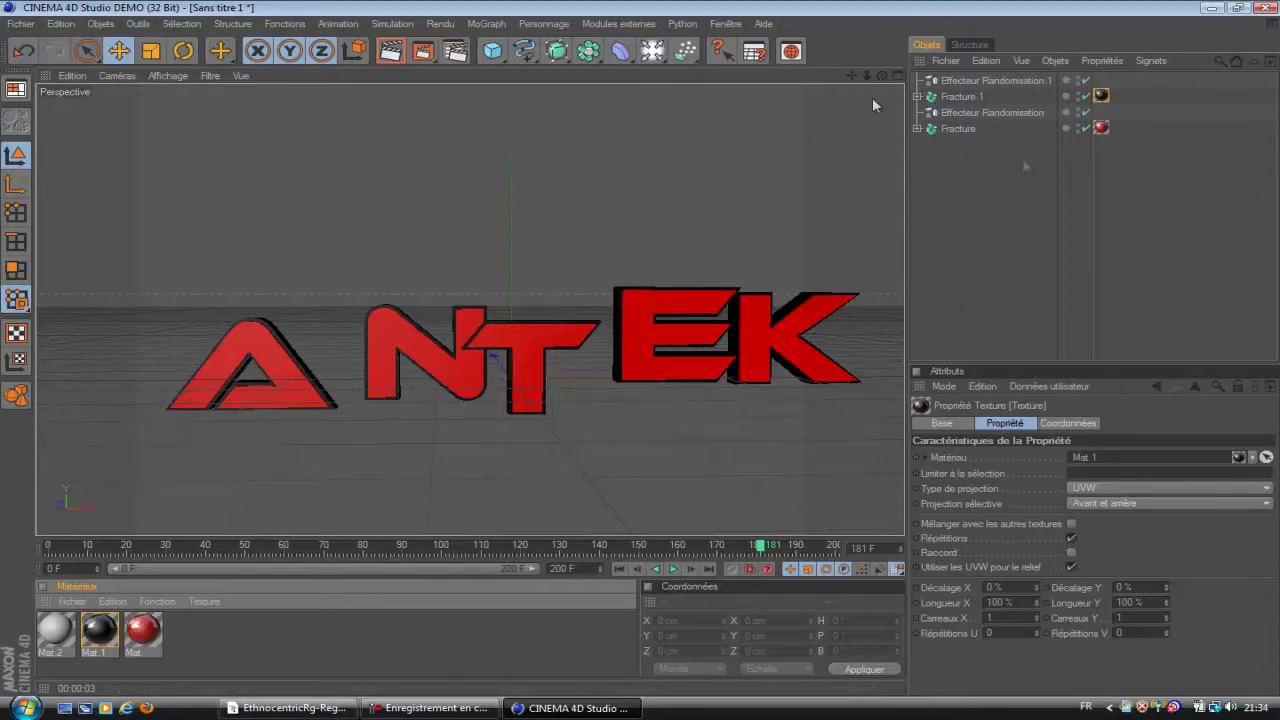
- Set the intensity of both Random effectors to 0 %
click(965, 80)
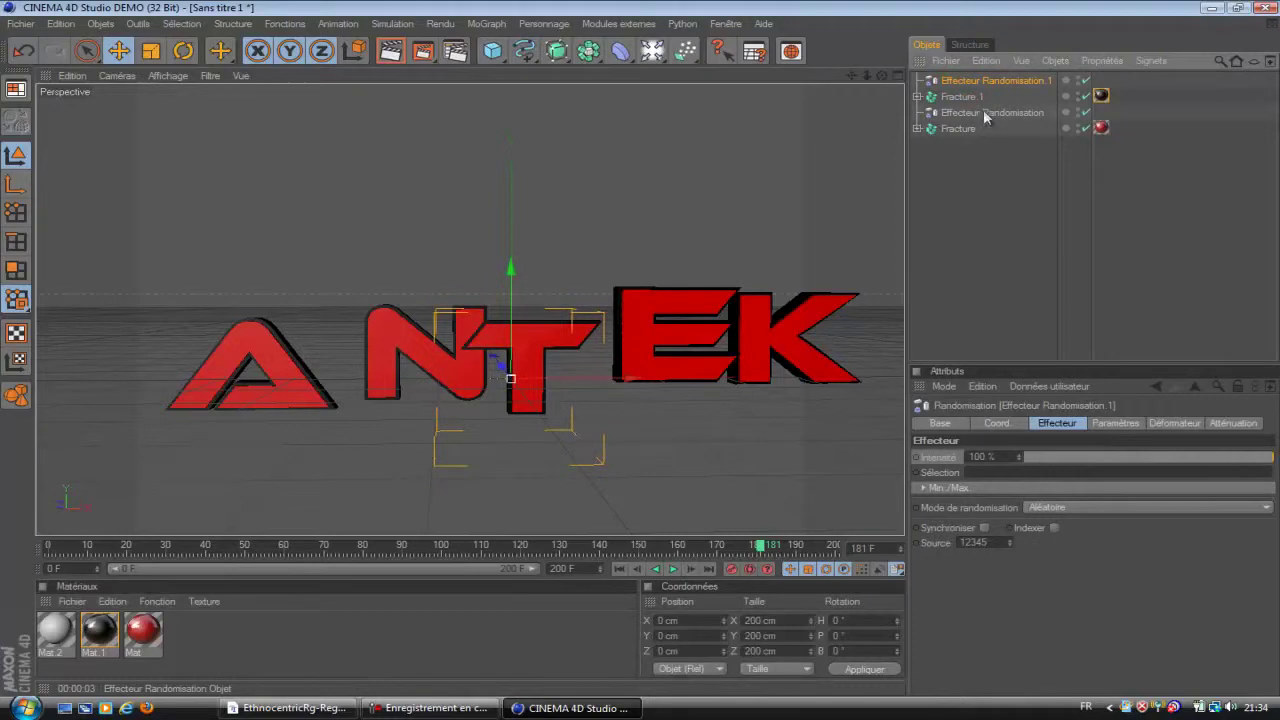
ctrl+click(985, 114)
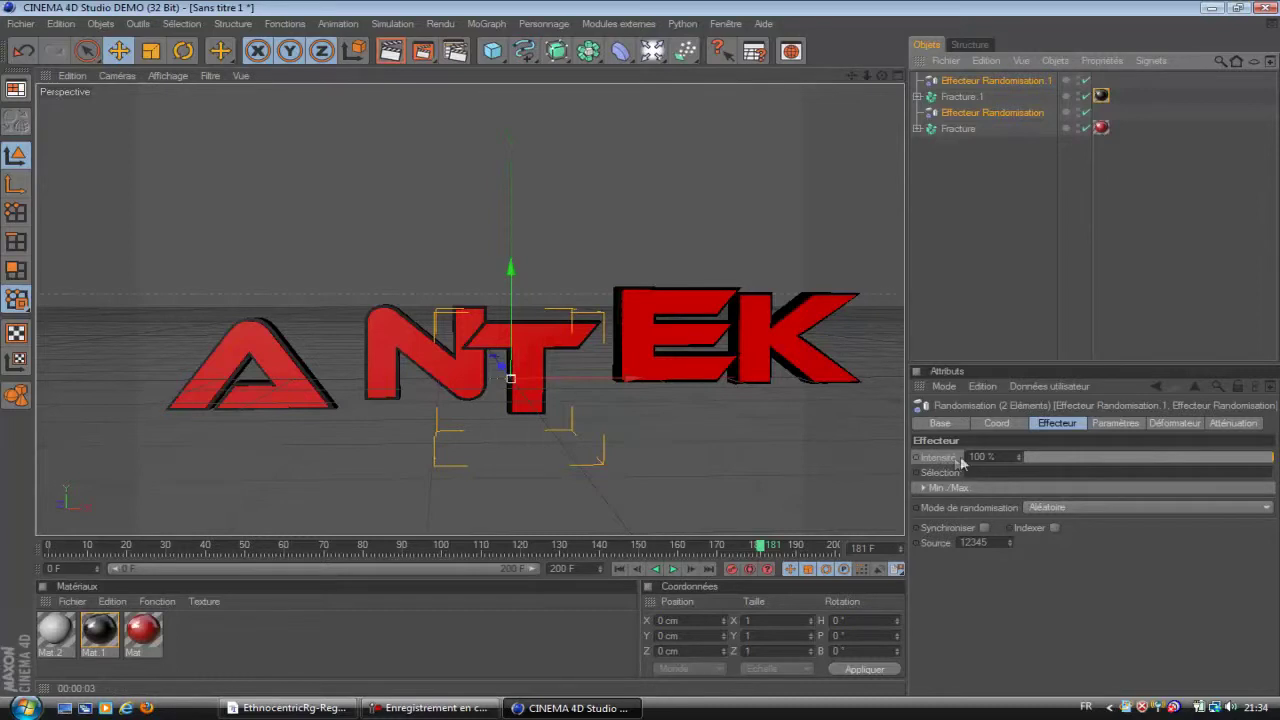
drag(1220, 459, 1024, 456)
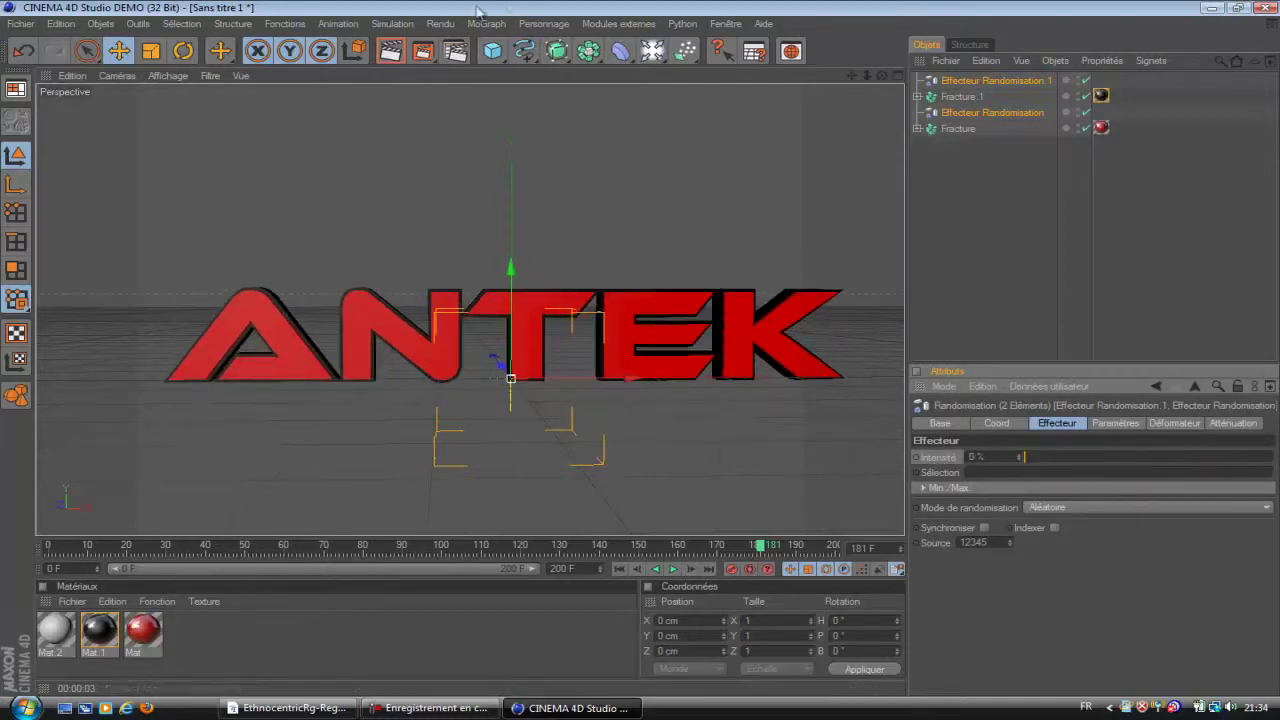
click(984, 229)
- Add a cube and size it as a long thin wall, X 1401 cm and Z 57 cm
drag(883, 75, 883, 79)
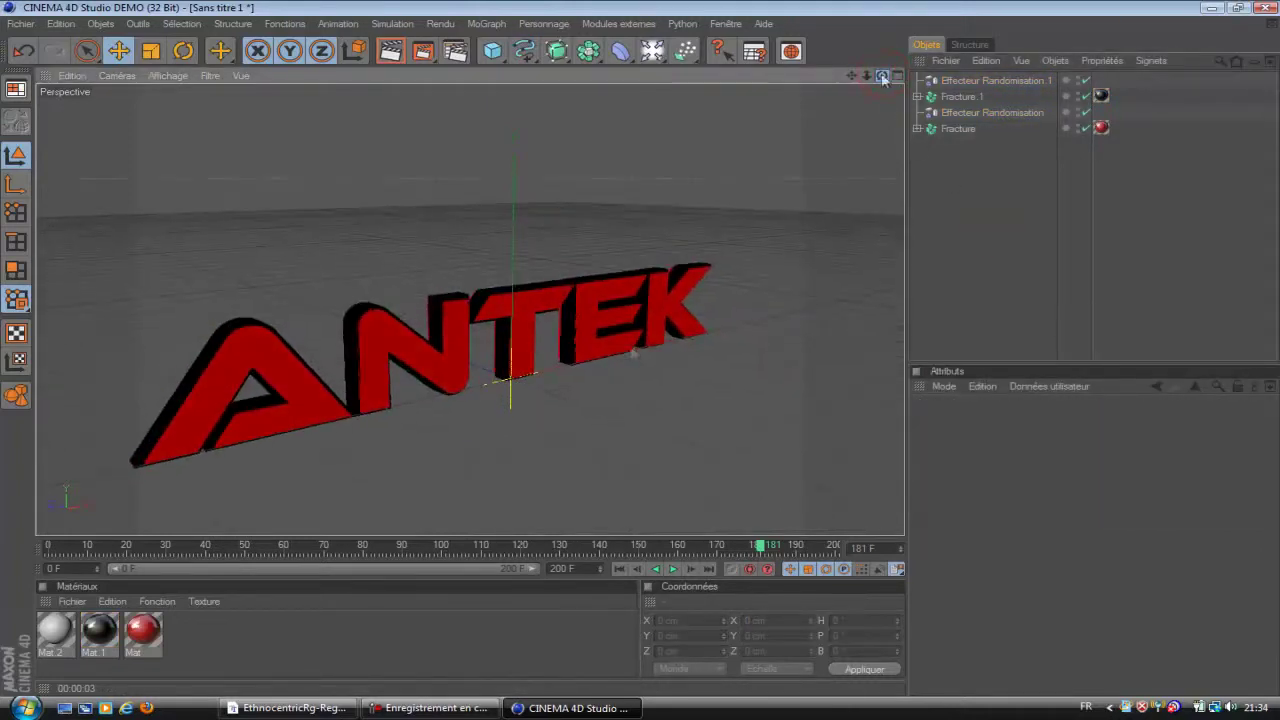
click(492, 50)
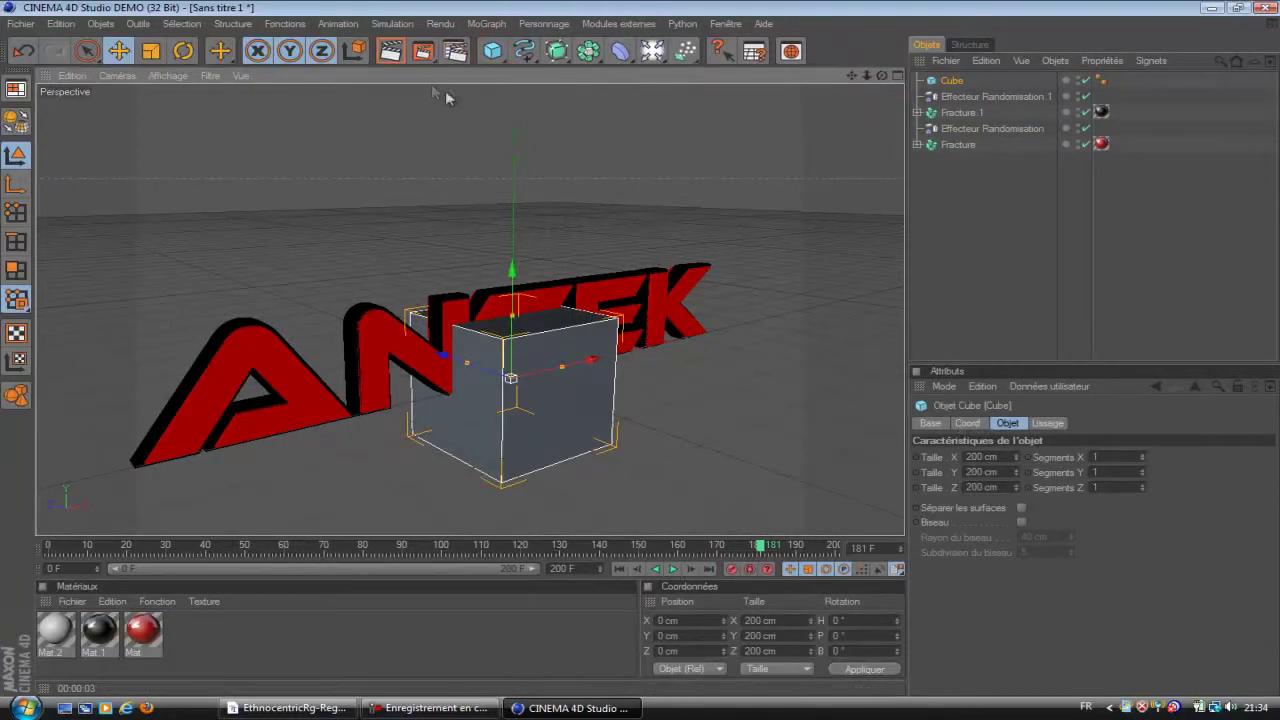
drag(492, 52, 967, 258)
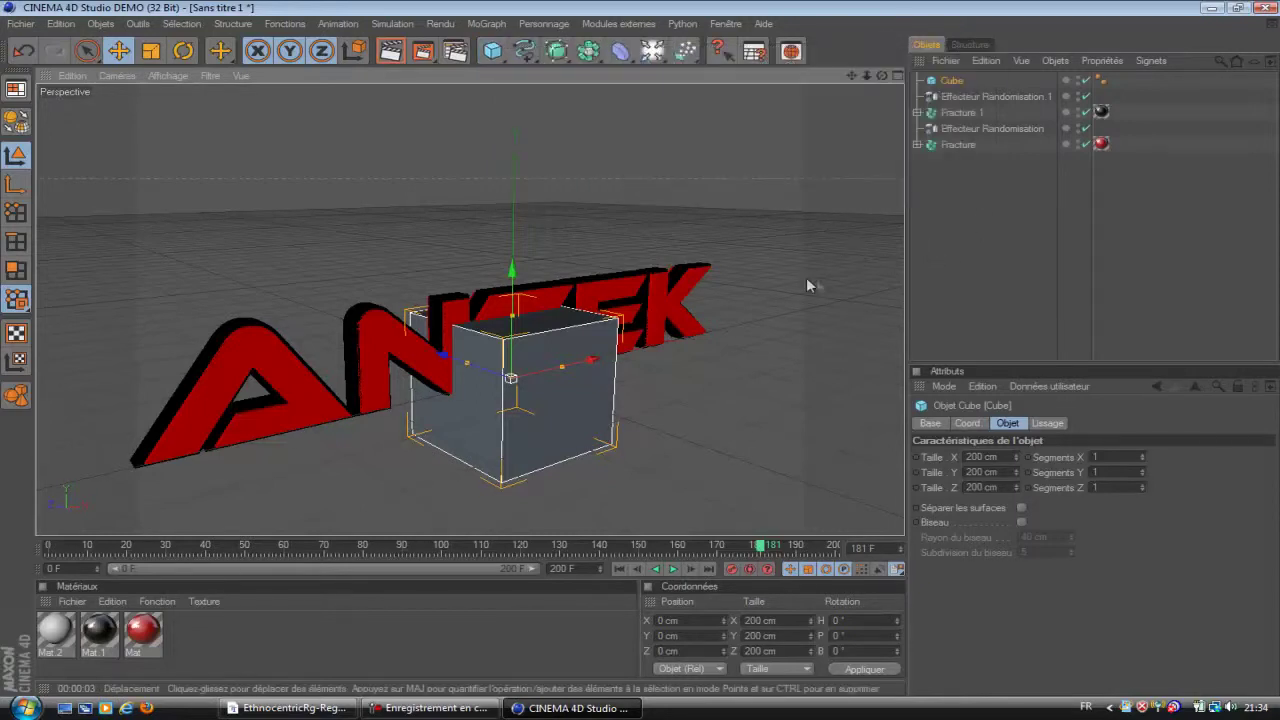
drag(1014, 456, 1018, 497)
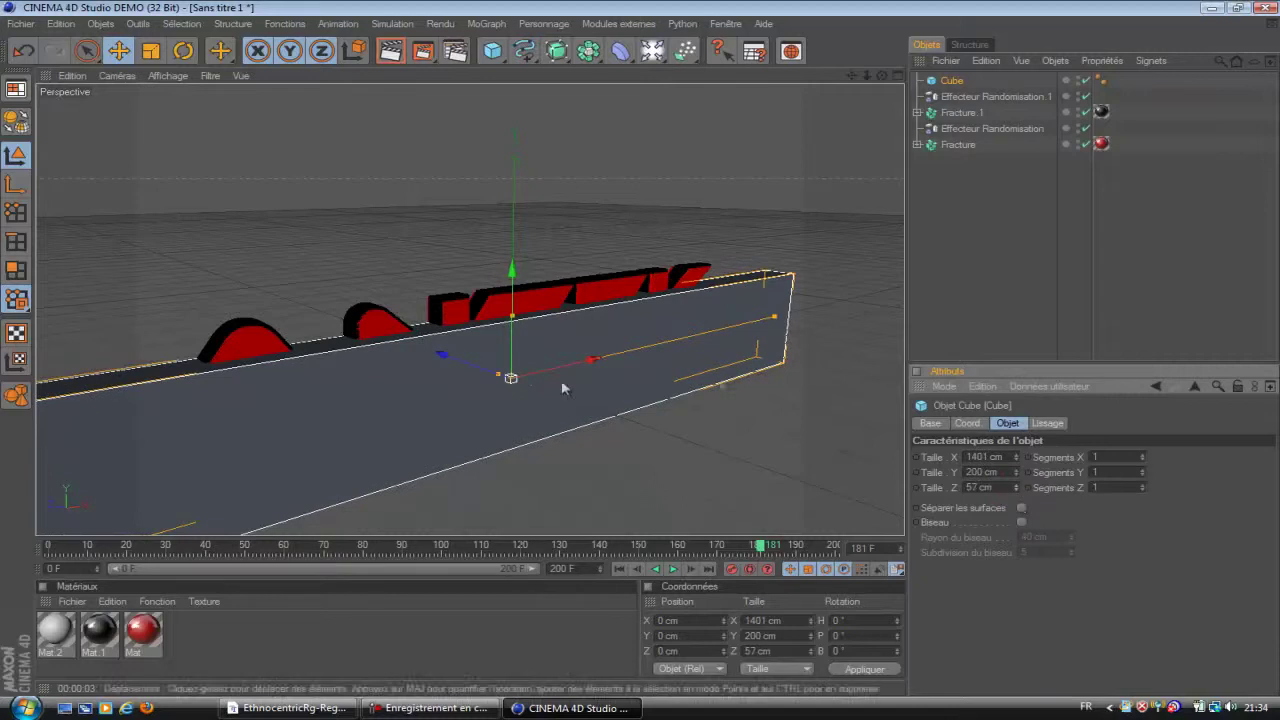
- Move the cube behind the letters to about Y 57.8 cm and Z 77.5 cm and apply the white material Mat.2
drag(452, 358, 643, 351)
drag(881, 75, 643, 354)
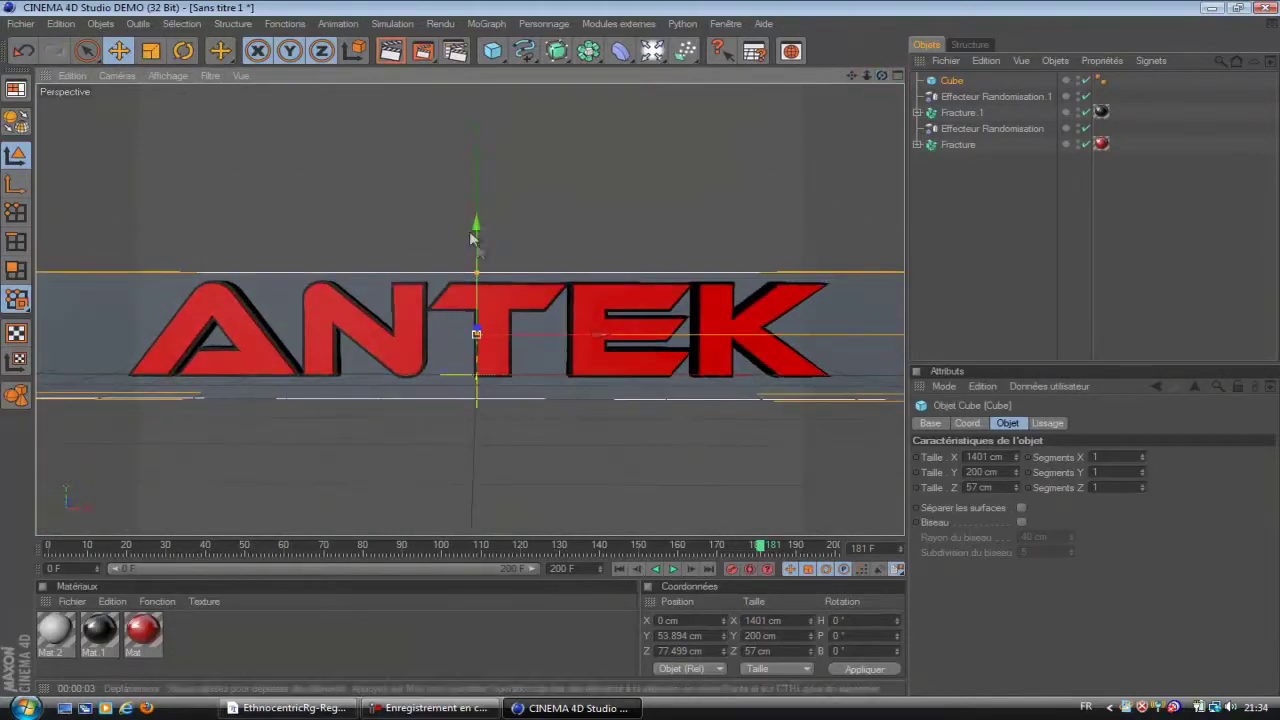
drag(476, 223, 476, 220)
drag(640, 346, 640, 346)
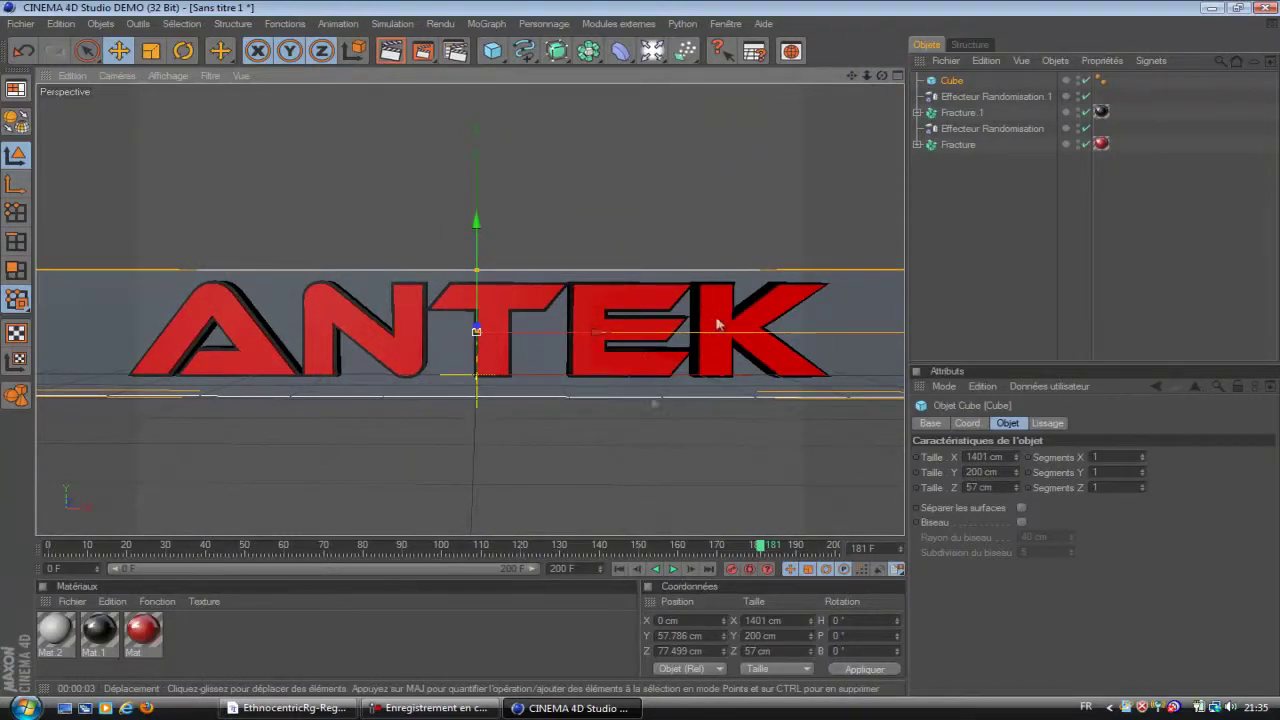
drag(55, 640, 952, 82)
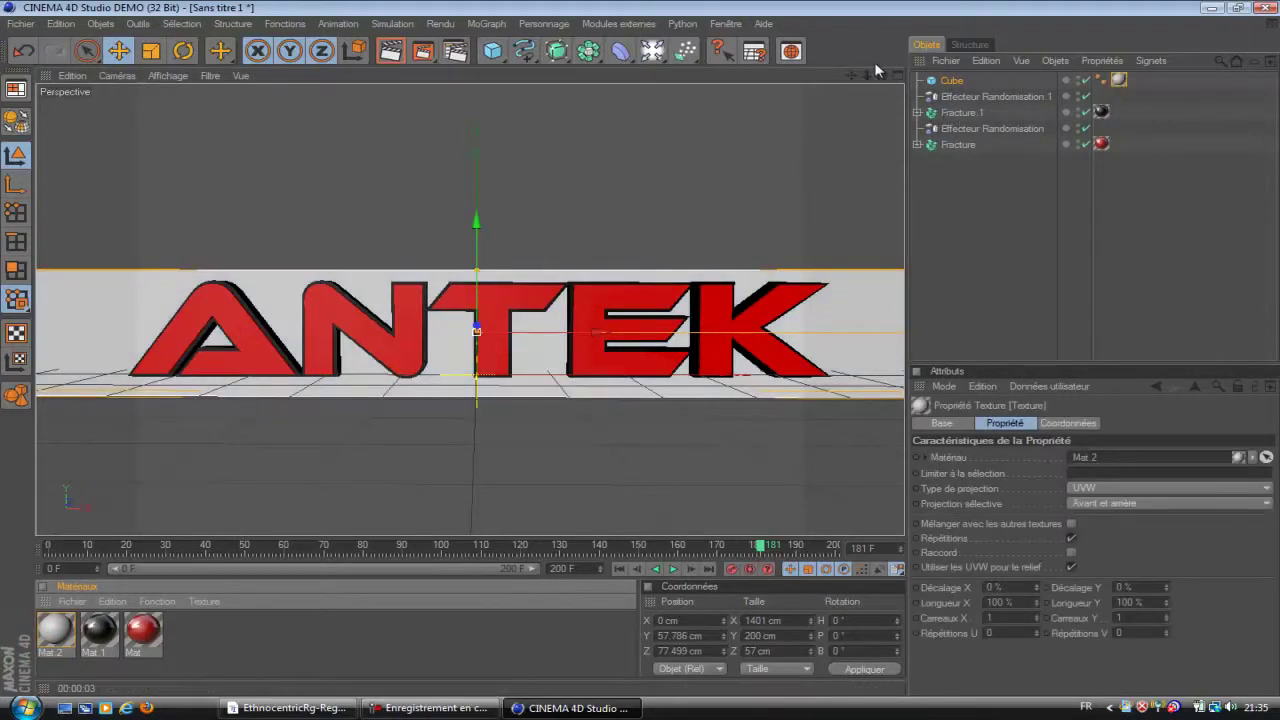
- Raise the wall cube to about Y 61.7 cm and check it with a view render
drag(476, 220, 640, 350)
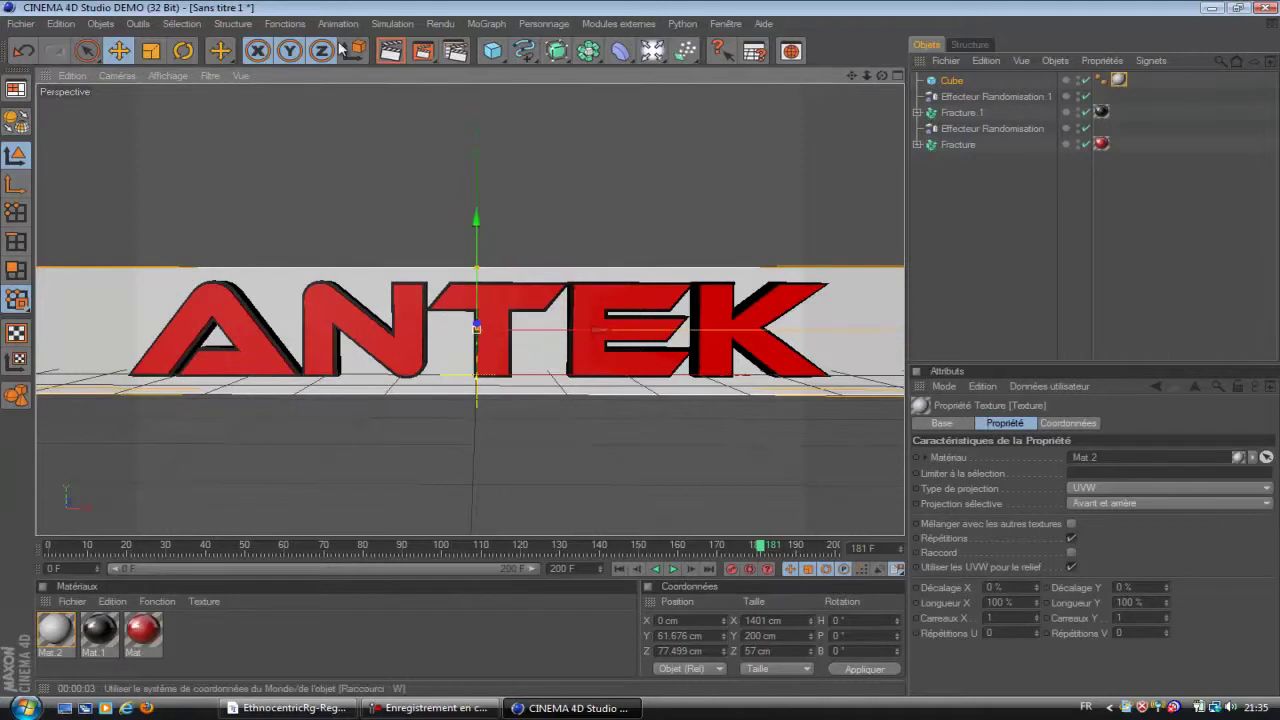
click(390, 55)
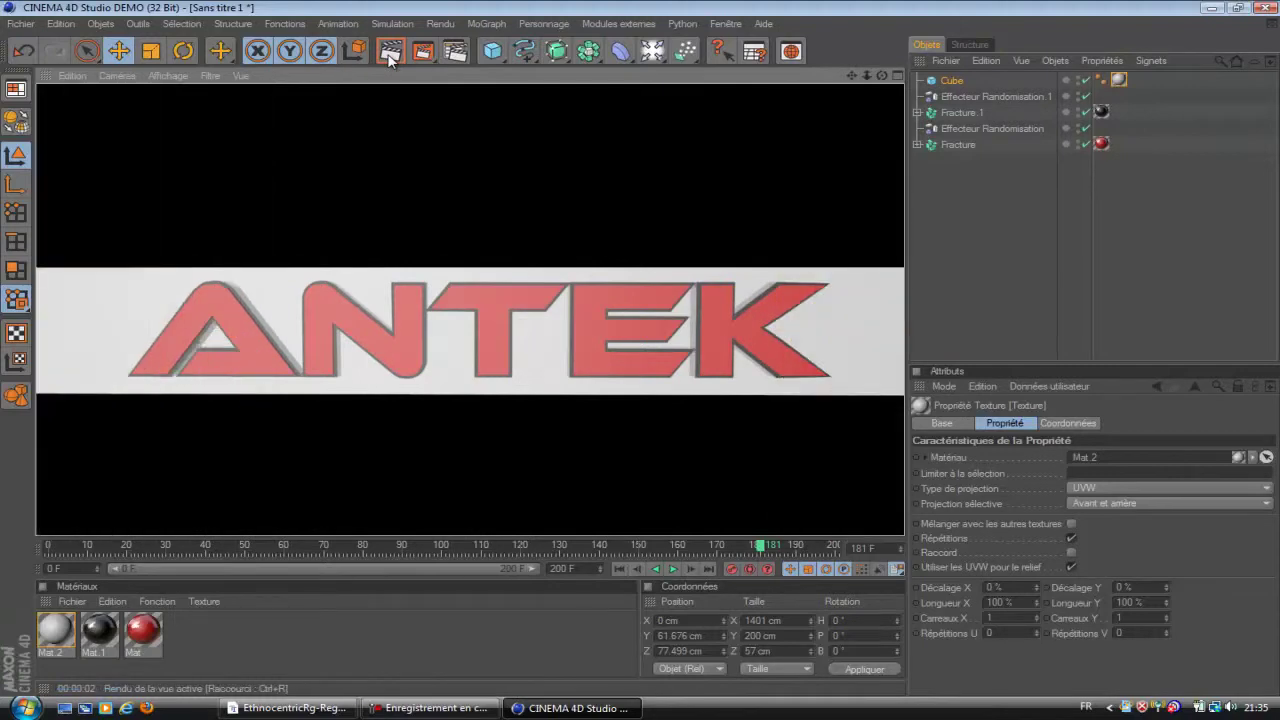
click(697, 408)
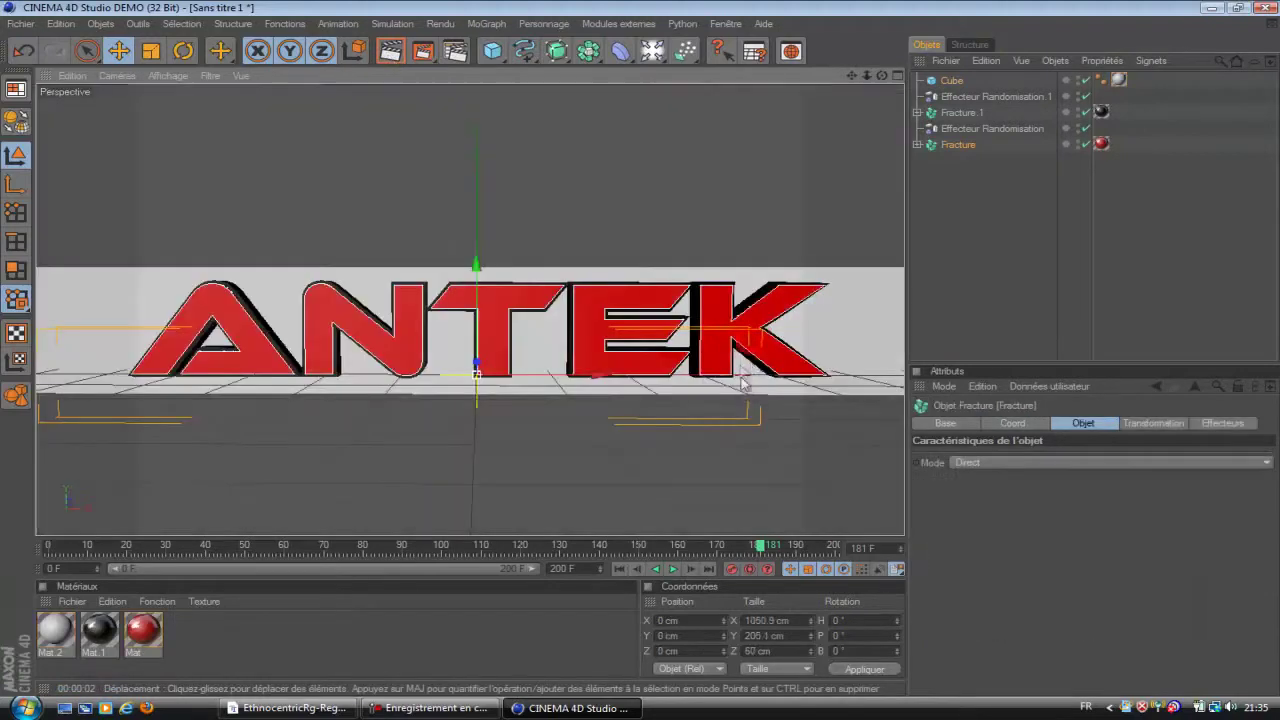
drag(868, 79, 636, 358)
drag(882, 75, 1050, 295)
click(1062, 318)
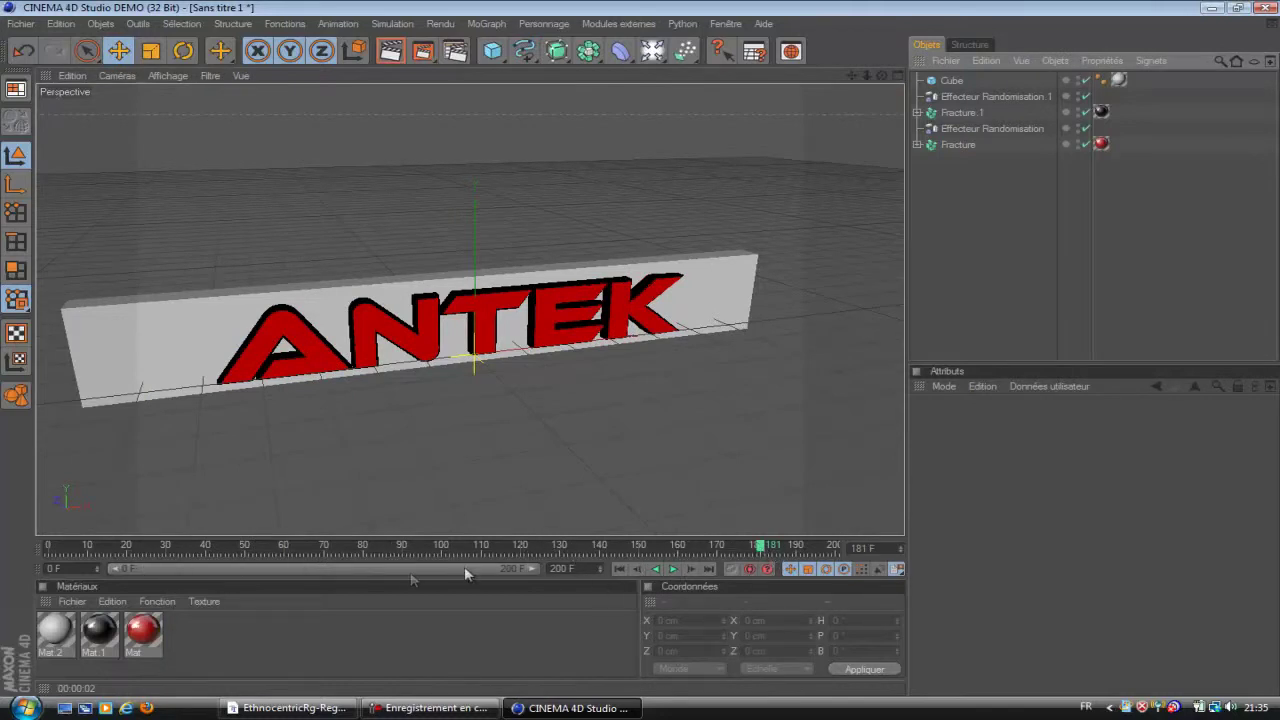
- Set the timeline's end frame to 90 F and play back the animation
click(561, 568)
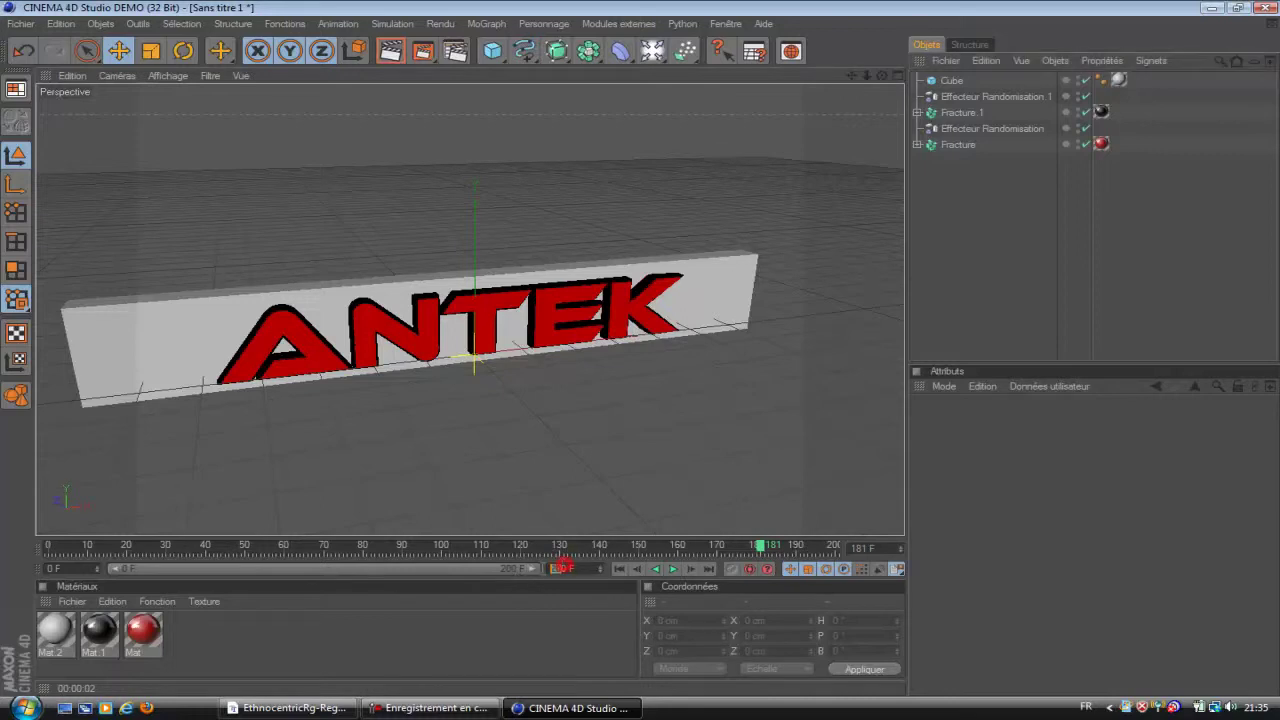
text(90)
key(Return)
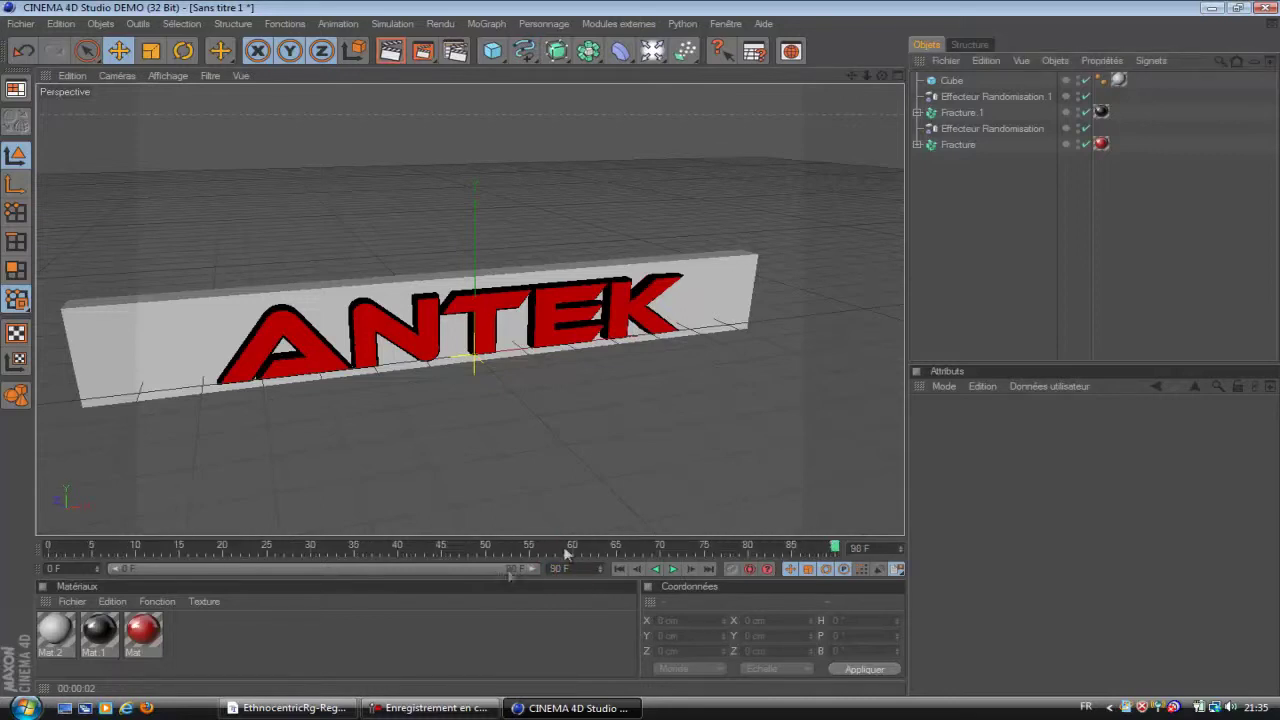
drag(835, 545, 540, 546)
drag(706, 548, 355, 547)
click(672, 569)
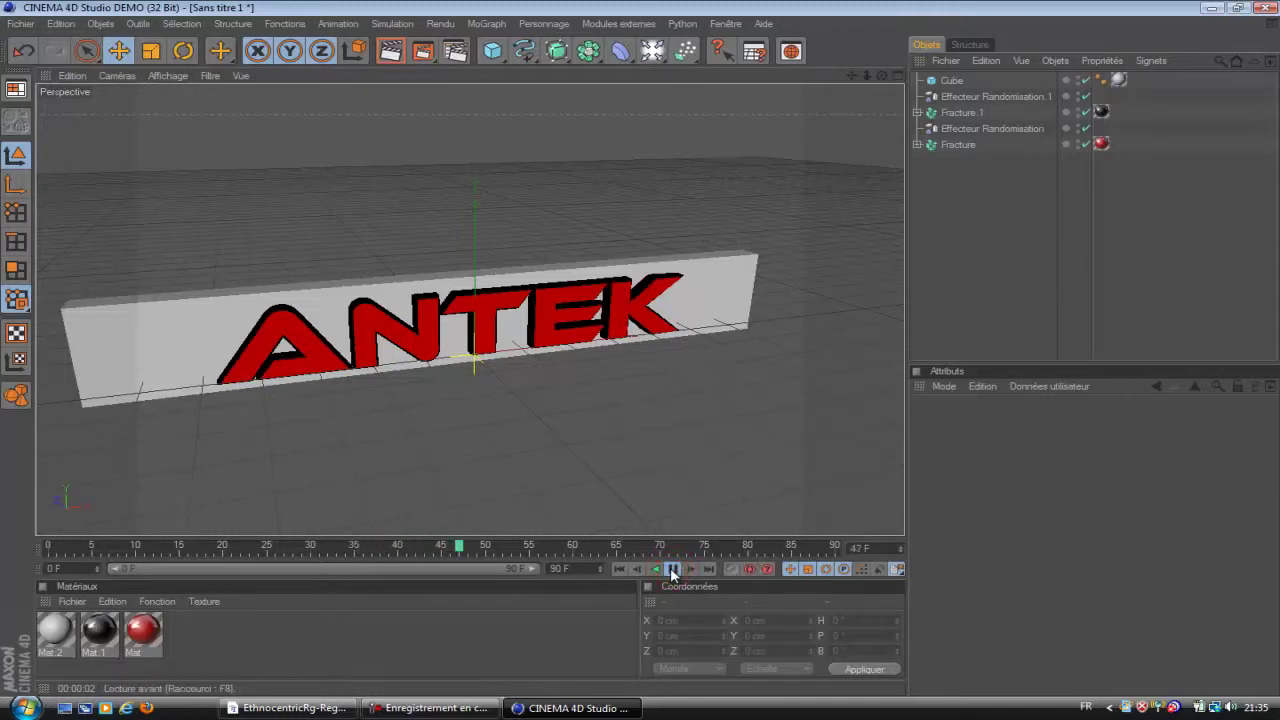
click(672, 569)
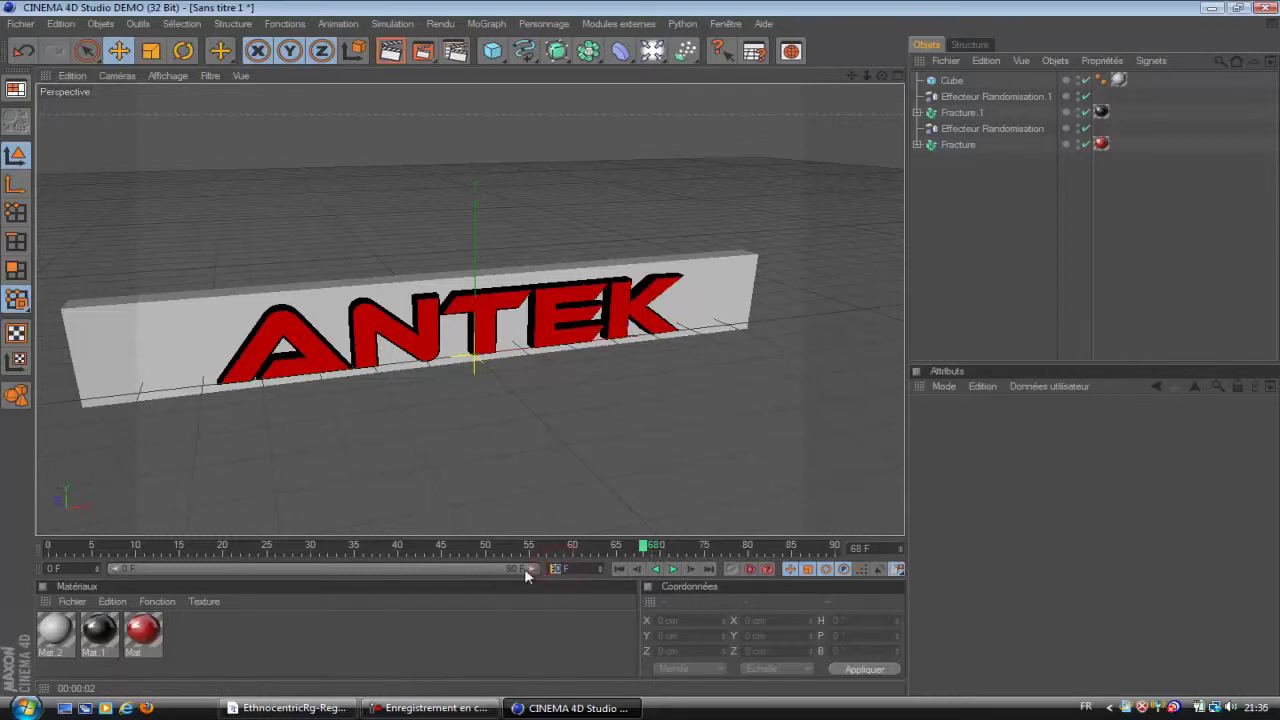
- Set the timeline's end frame to 200 F and extend the visible frame range up to it
text(0)
key(Return)
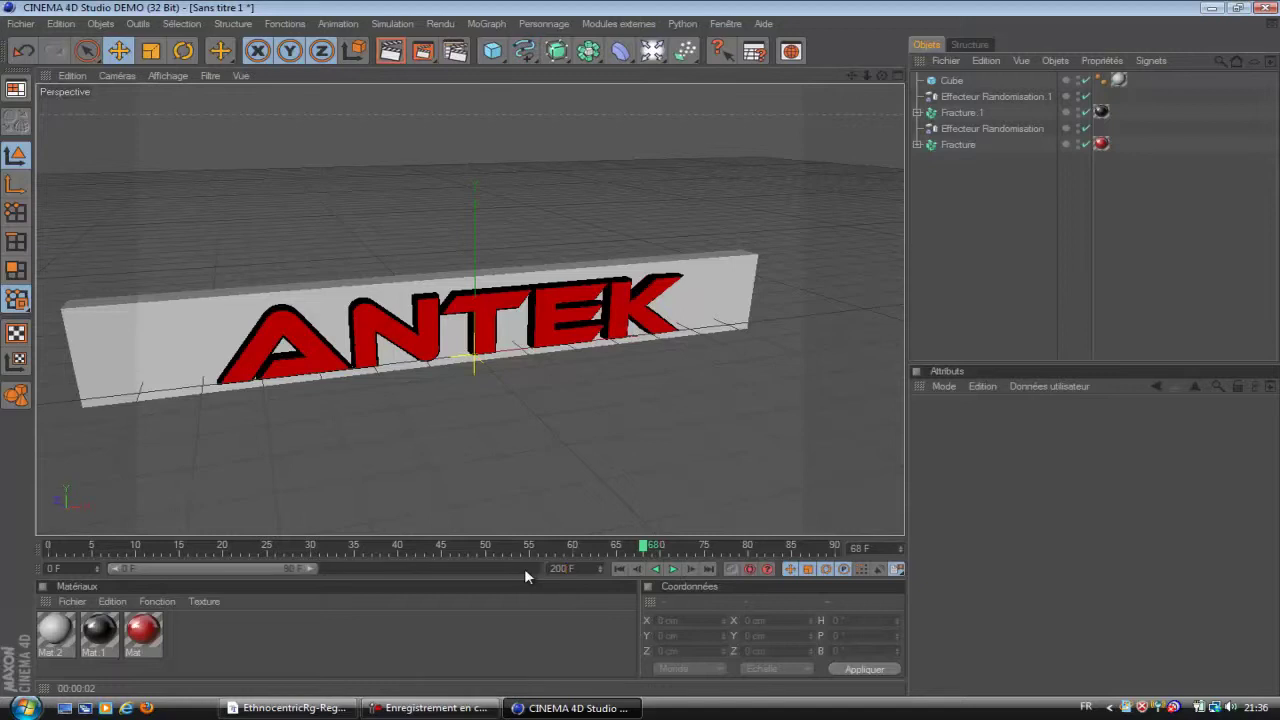
drag(270, 568, 540, 568)
- Record a keyframe at frame 180 for both Random effectors and both Fracture objects
click(659, 545)
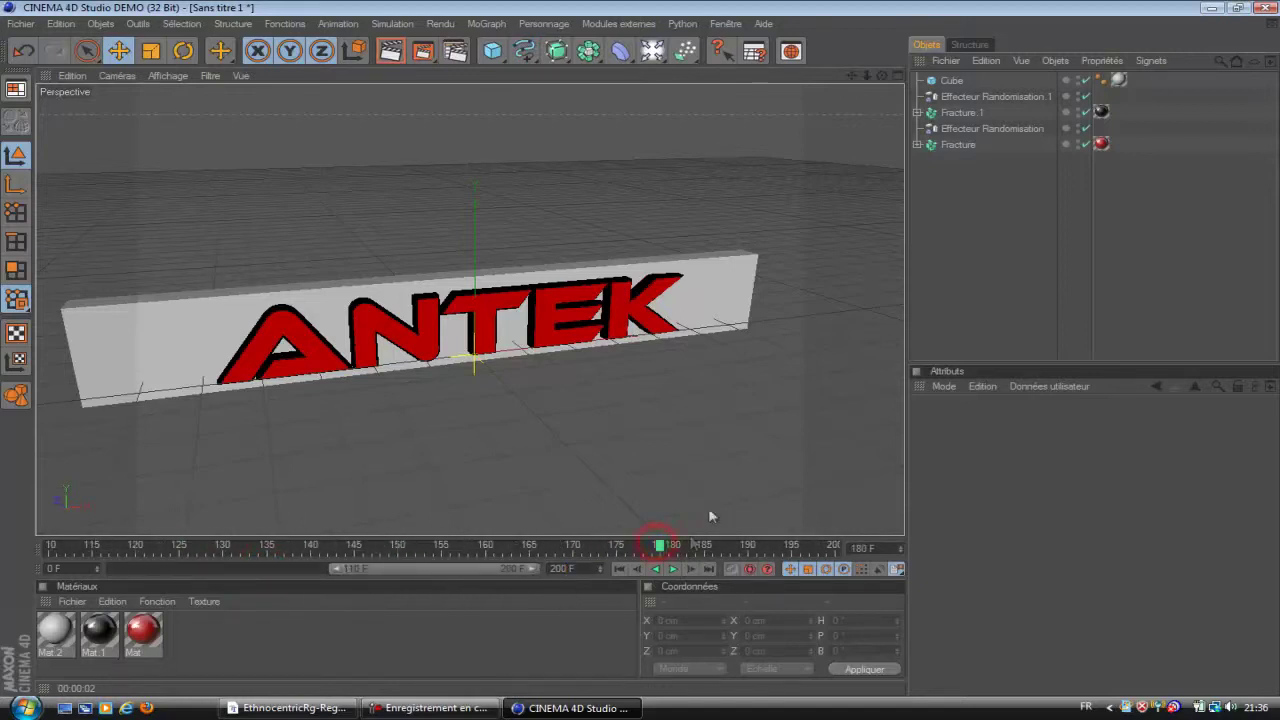
click(960, 97)
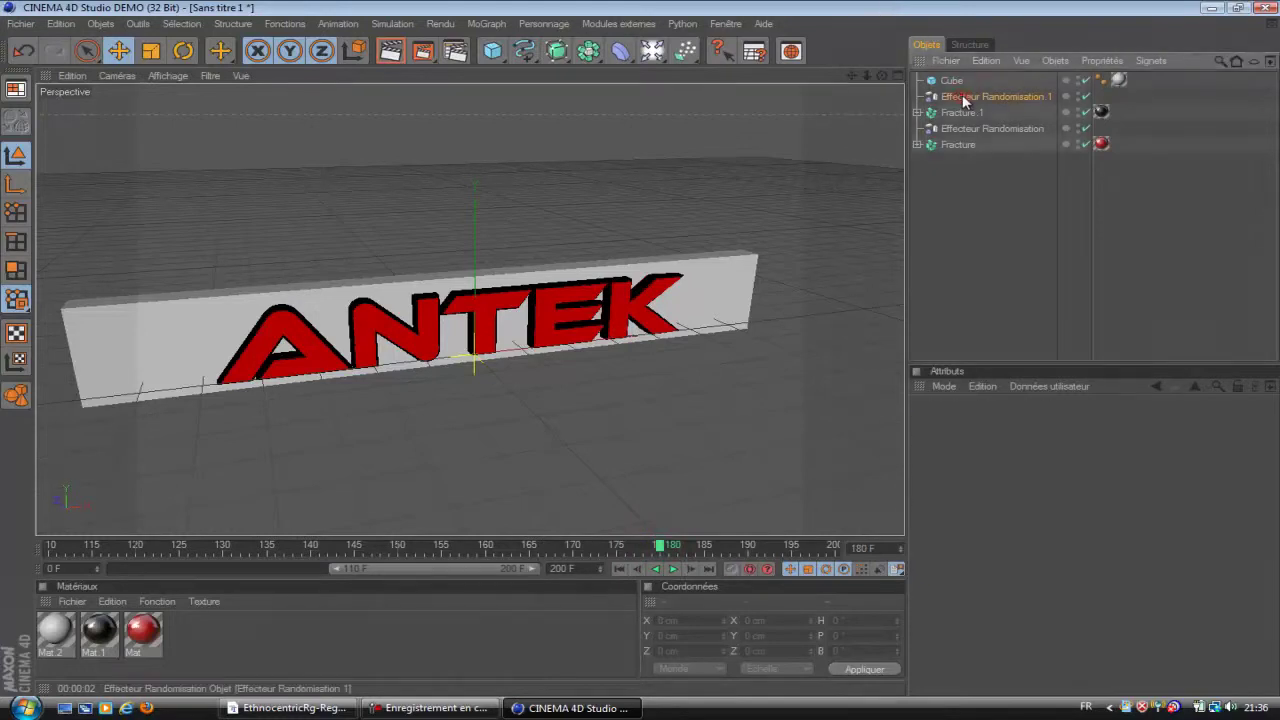
shift+click(966, 129)
shift+click(958, 145)
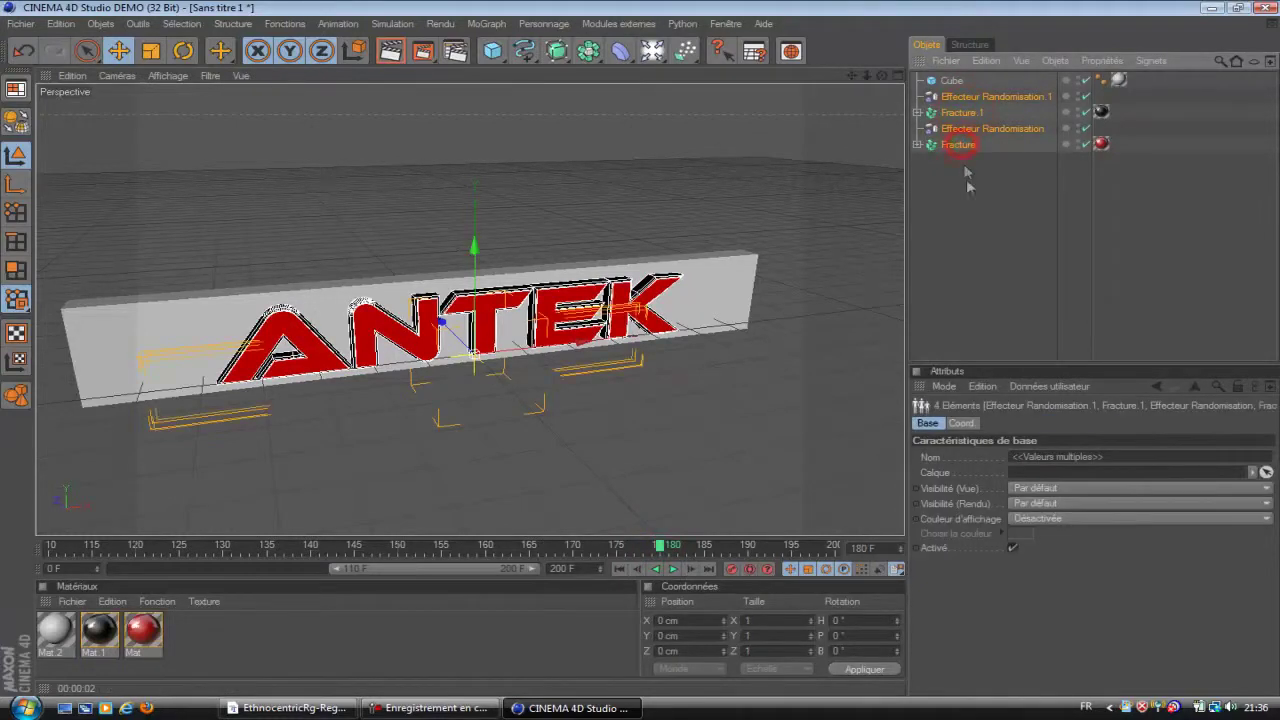
click(731, 569)
key(f)
key(f)
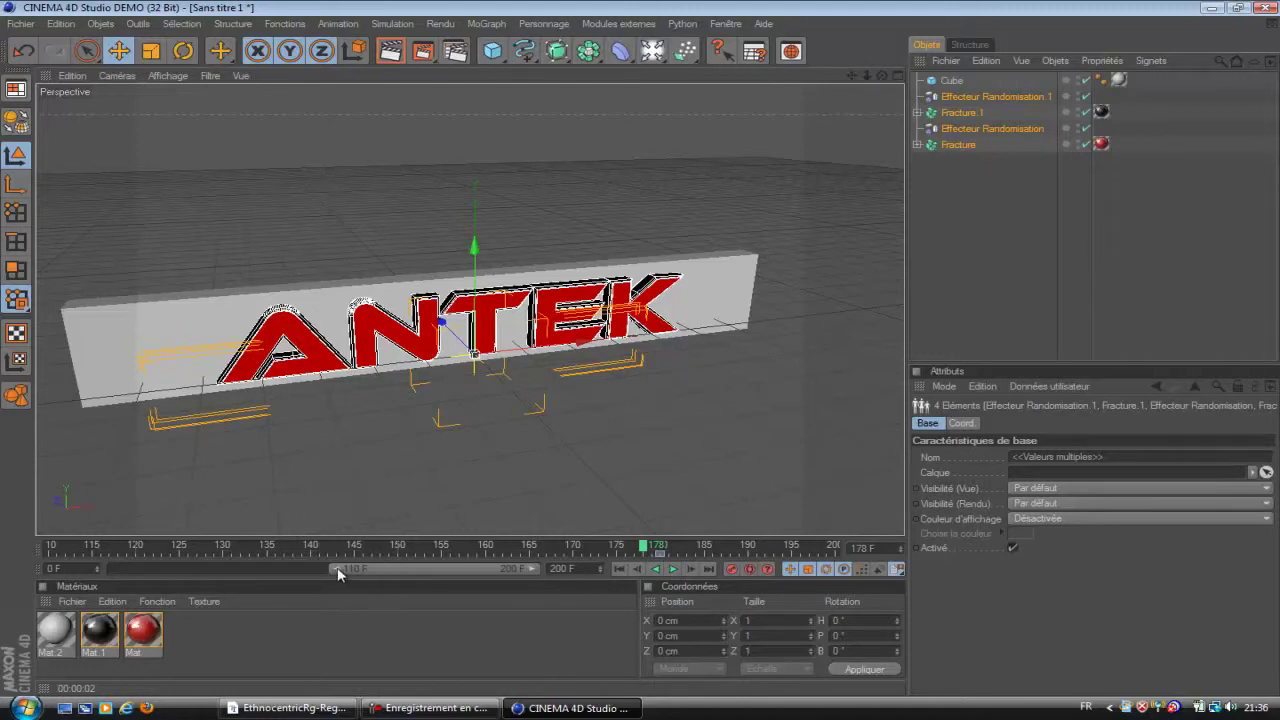
- At frame 0, move the wall cube in front of the letters to about Y 203.9 cm and Z -535.7 cm
drag(336, 568, 99, 570)
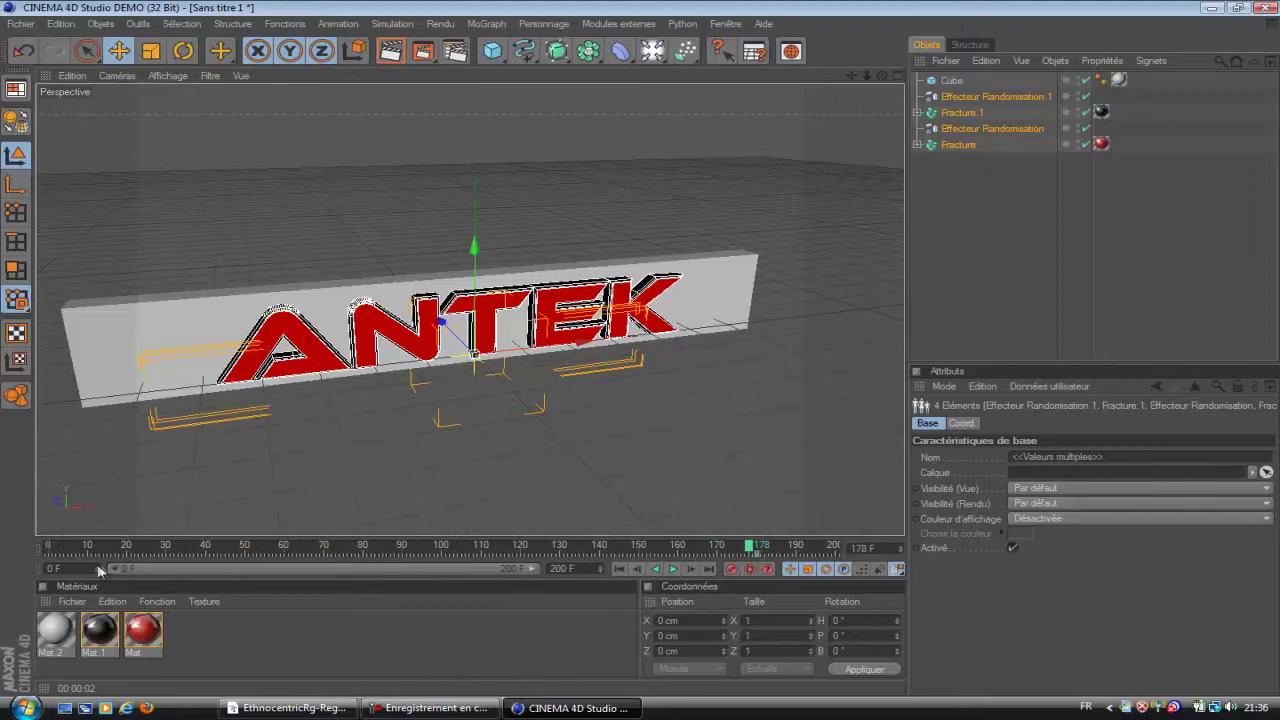
click(47, 549)
click(952, 80)
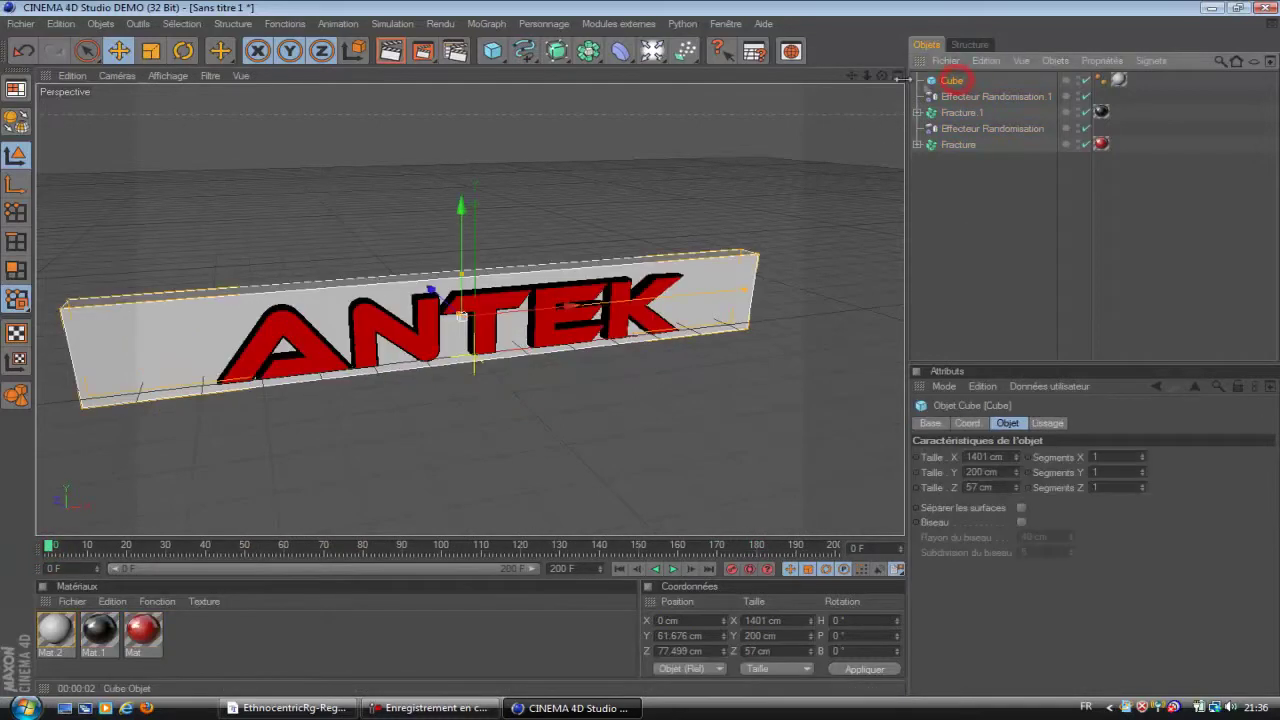
drag(881, 75, 660, 350)
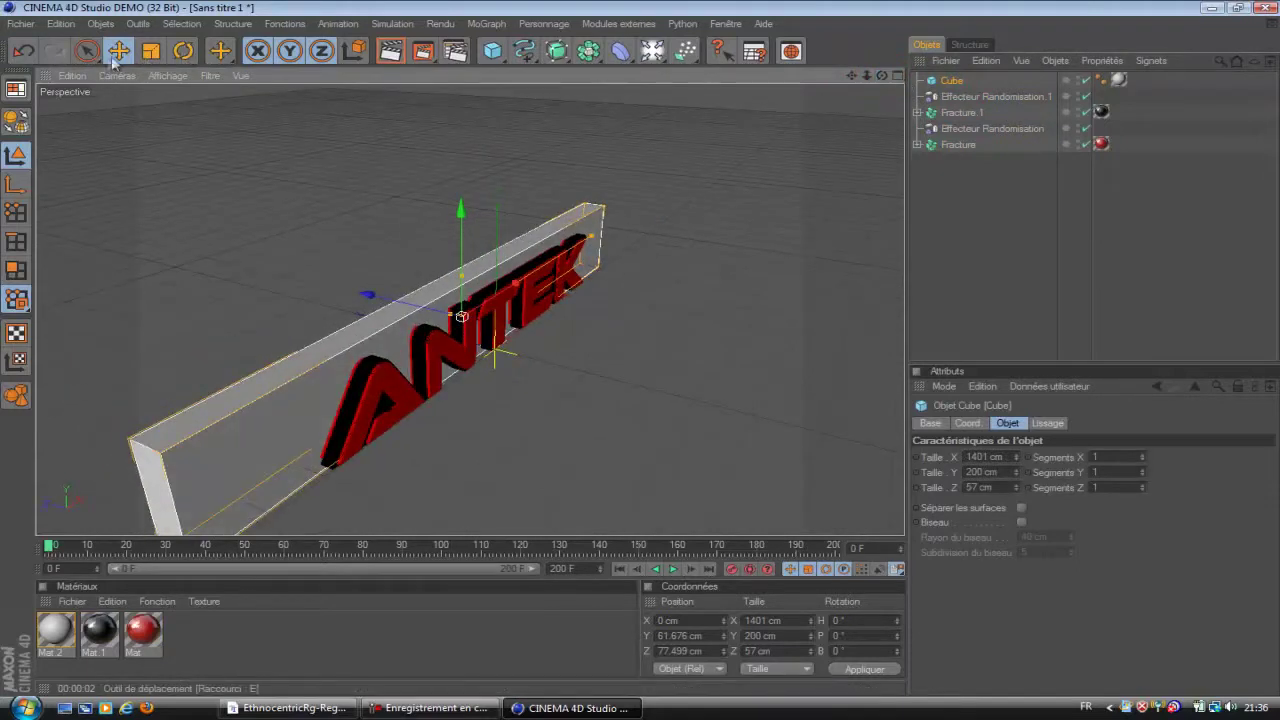
drag(380, 297, 591, 297)
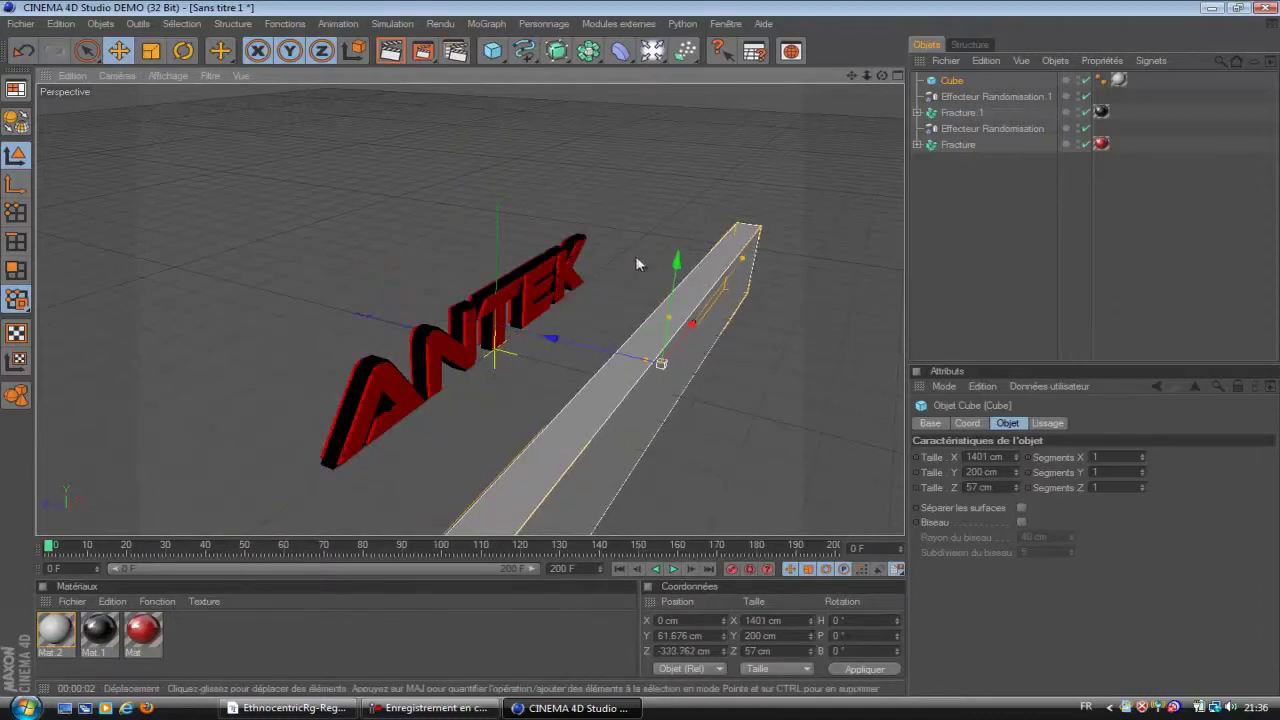
drag(677, 262, 680, 246)
drag(643, 355, 737, 277)
drag(640, 348, 720, 286)
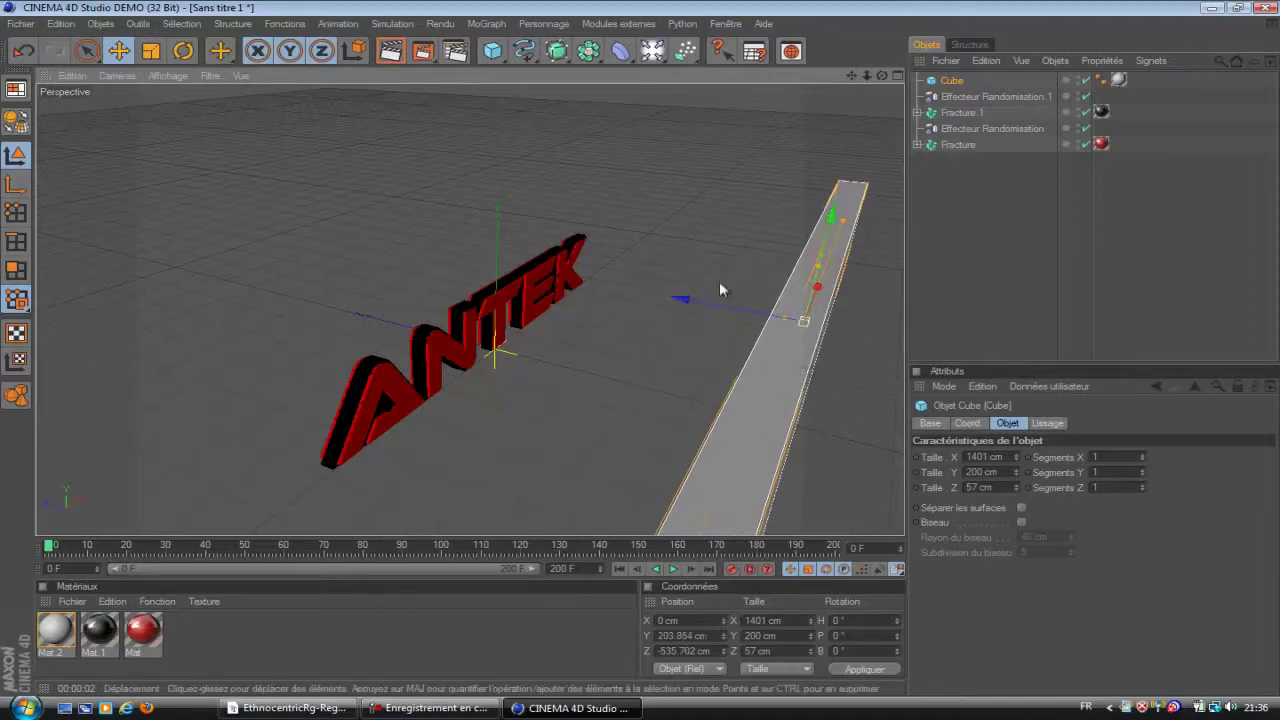
- Rotate the cube to about H 18.2°, P -24.3°, B -71.5° and record its keyframe at frame 0
click(184, 50)
drag(745, 335, 842, 328)
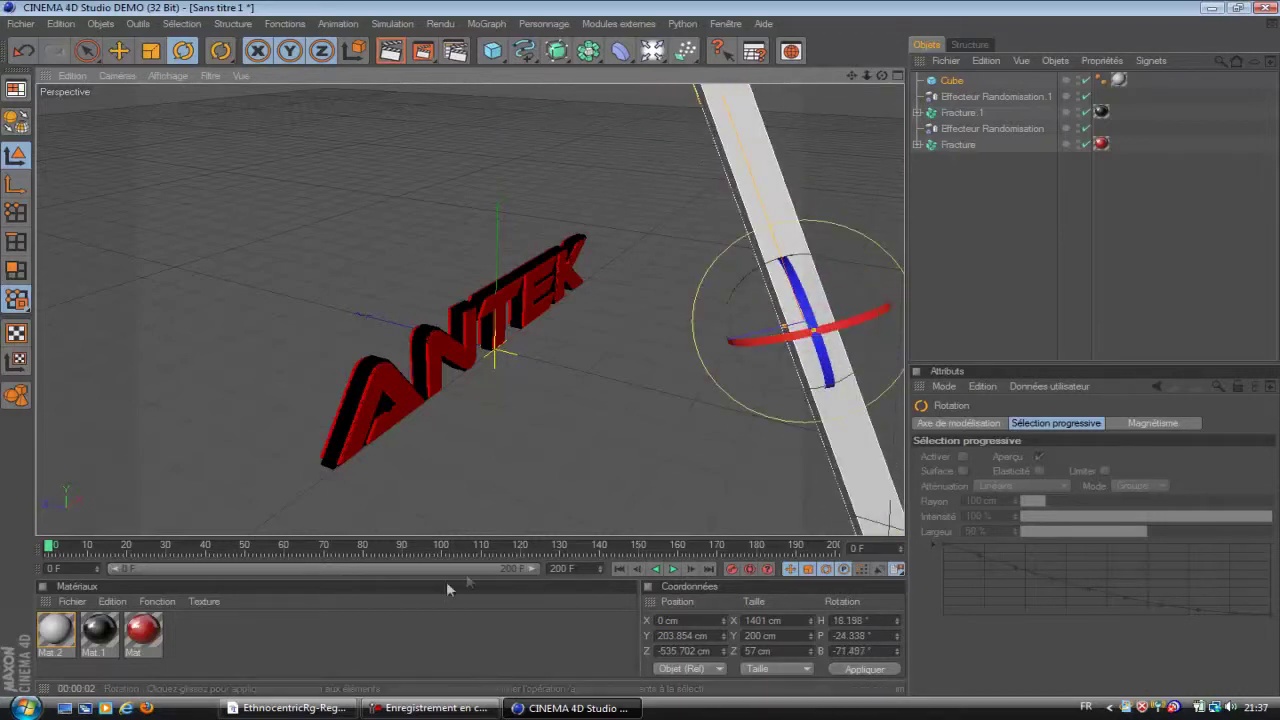
click(733, 570)
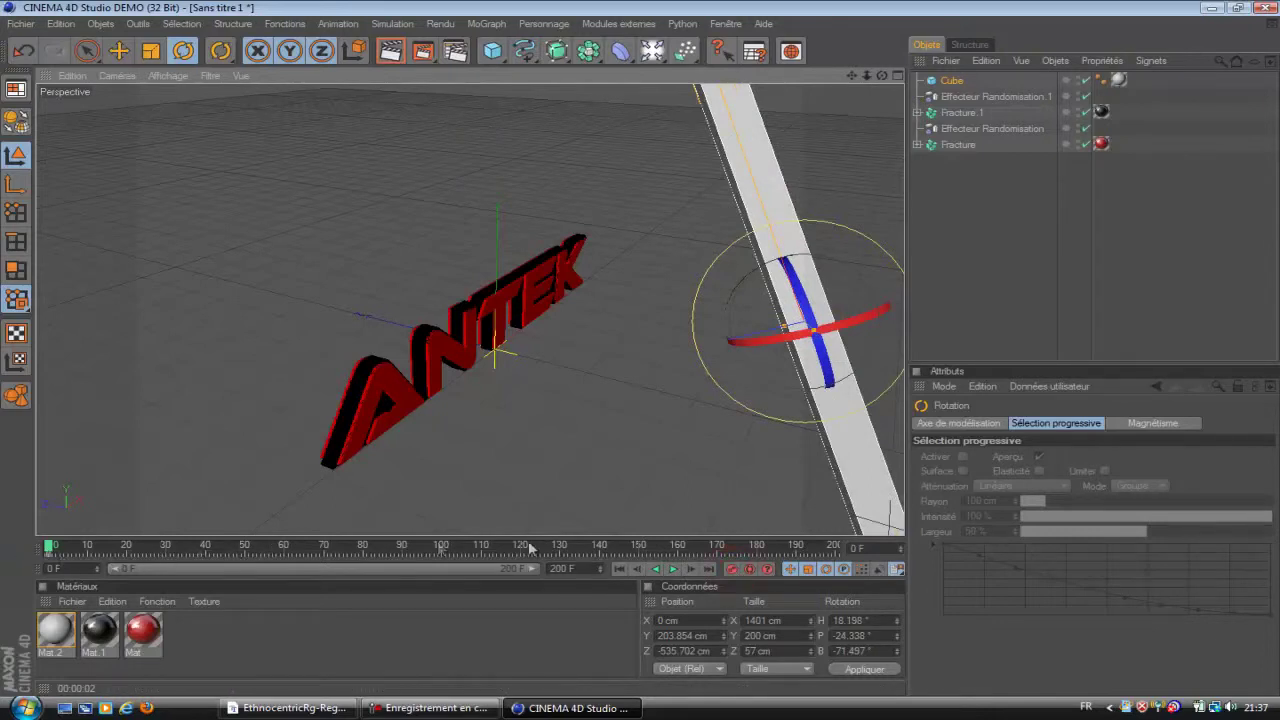
- At frame 90, set the cube's H, P and B rotations to 0°
click(403, 555)
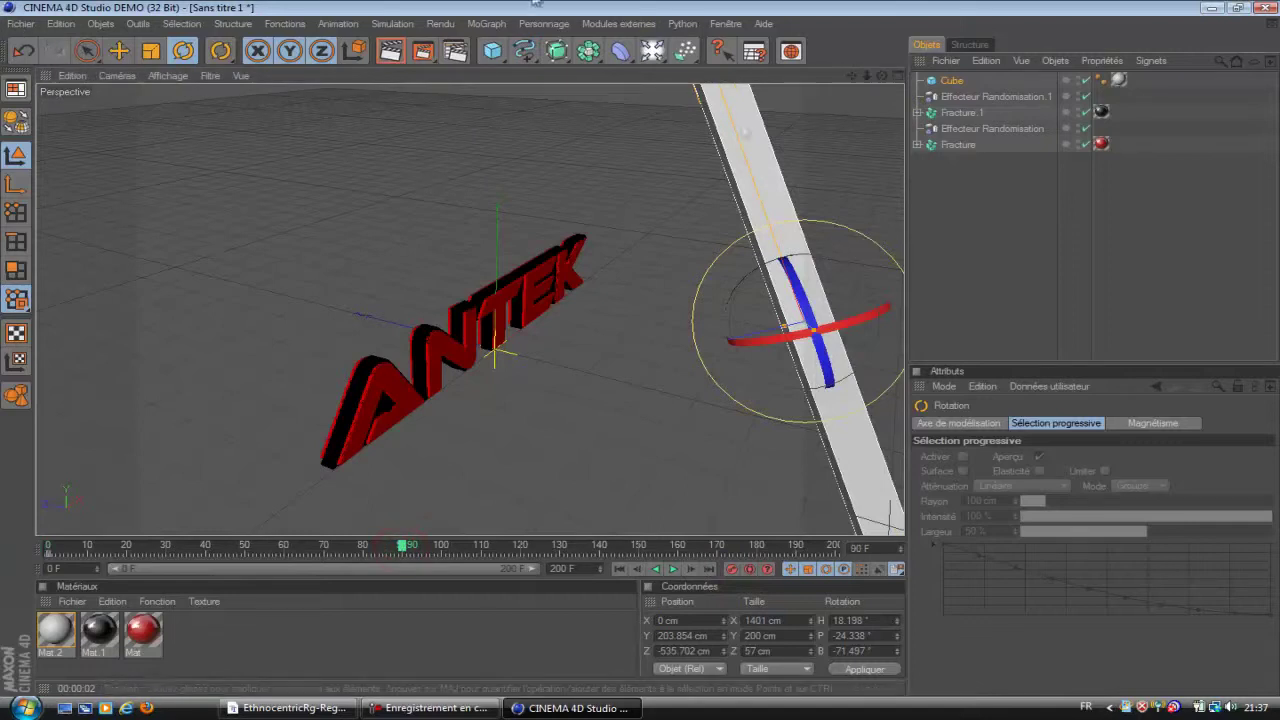
click(952, 81)
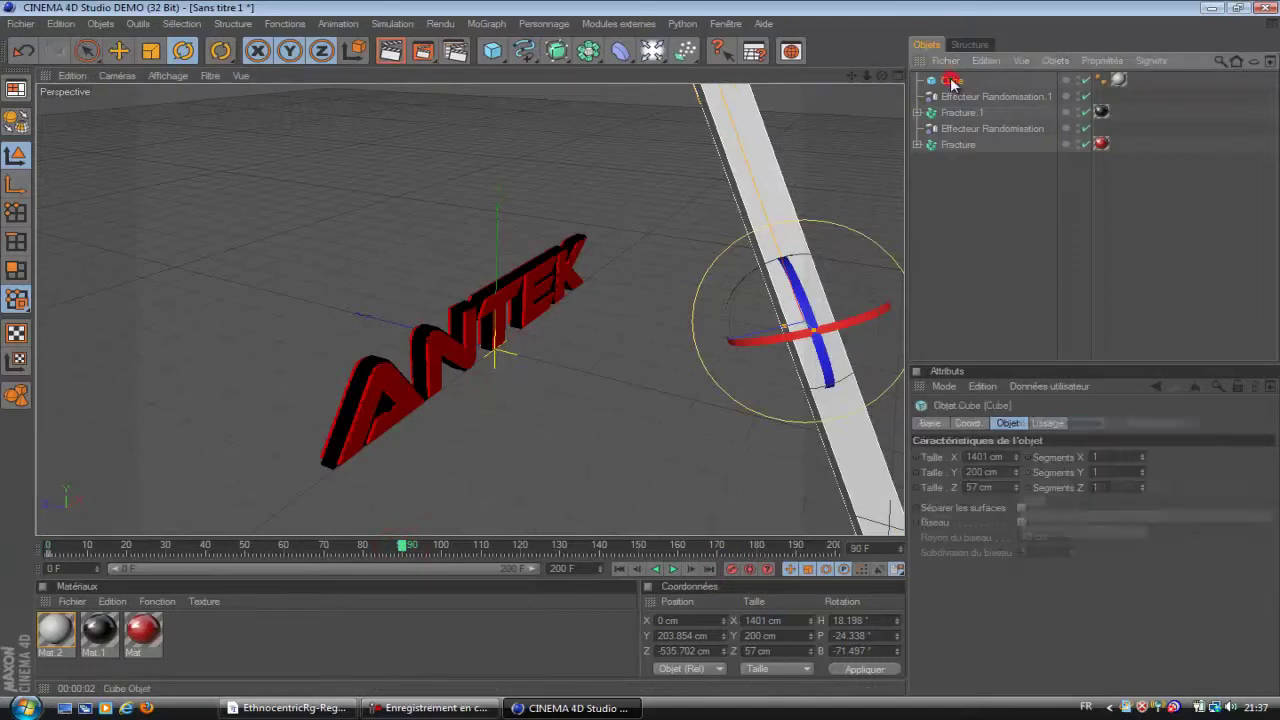
click(967, 423)
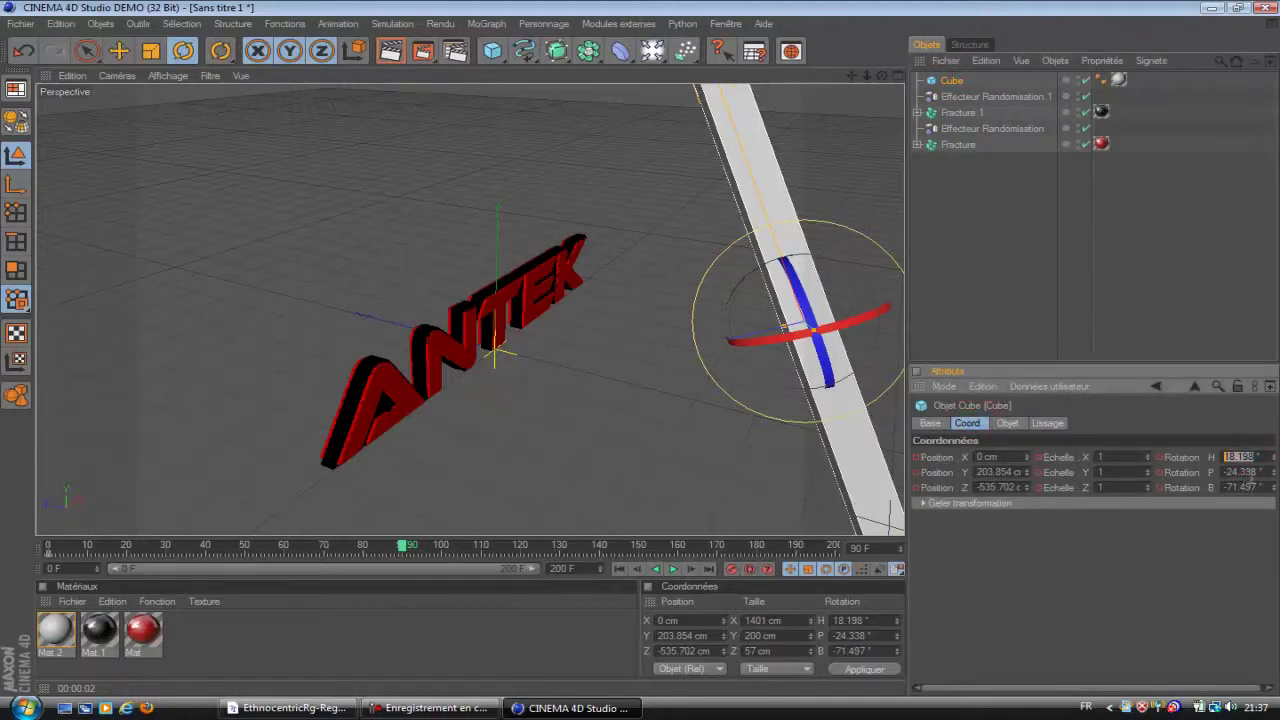
text(0)
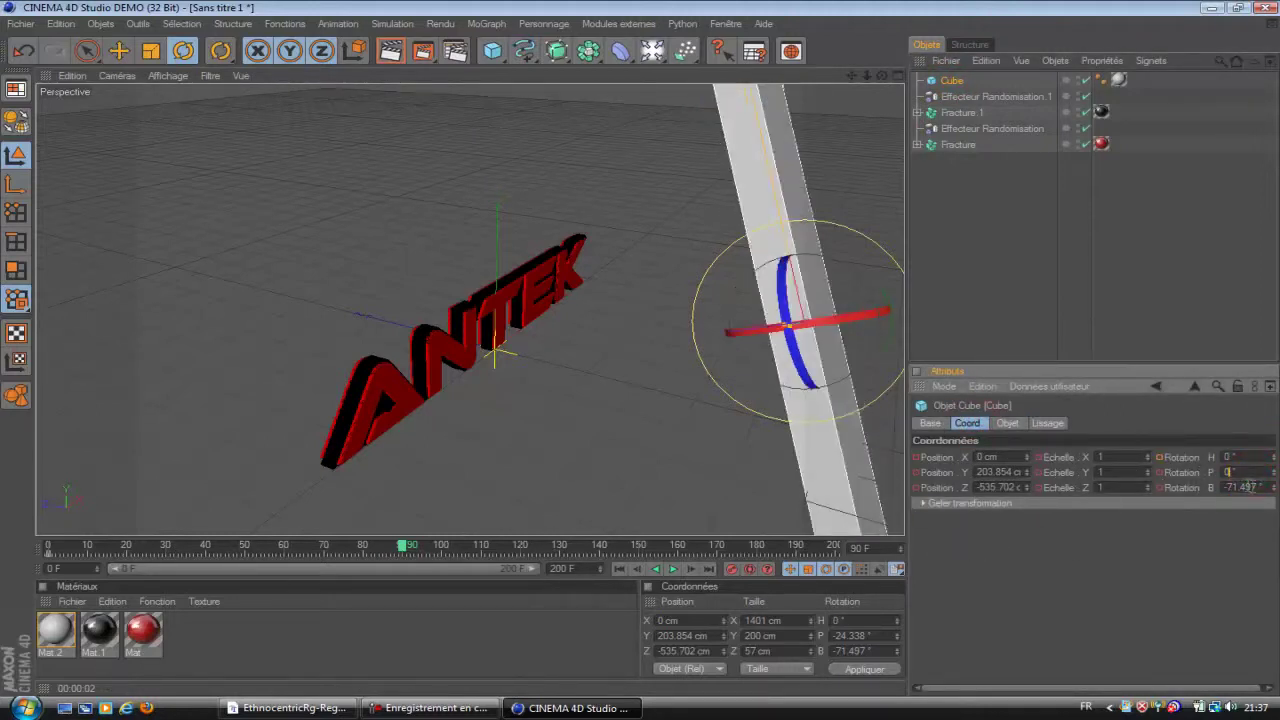
click(1255, 486)
text(0)
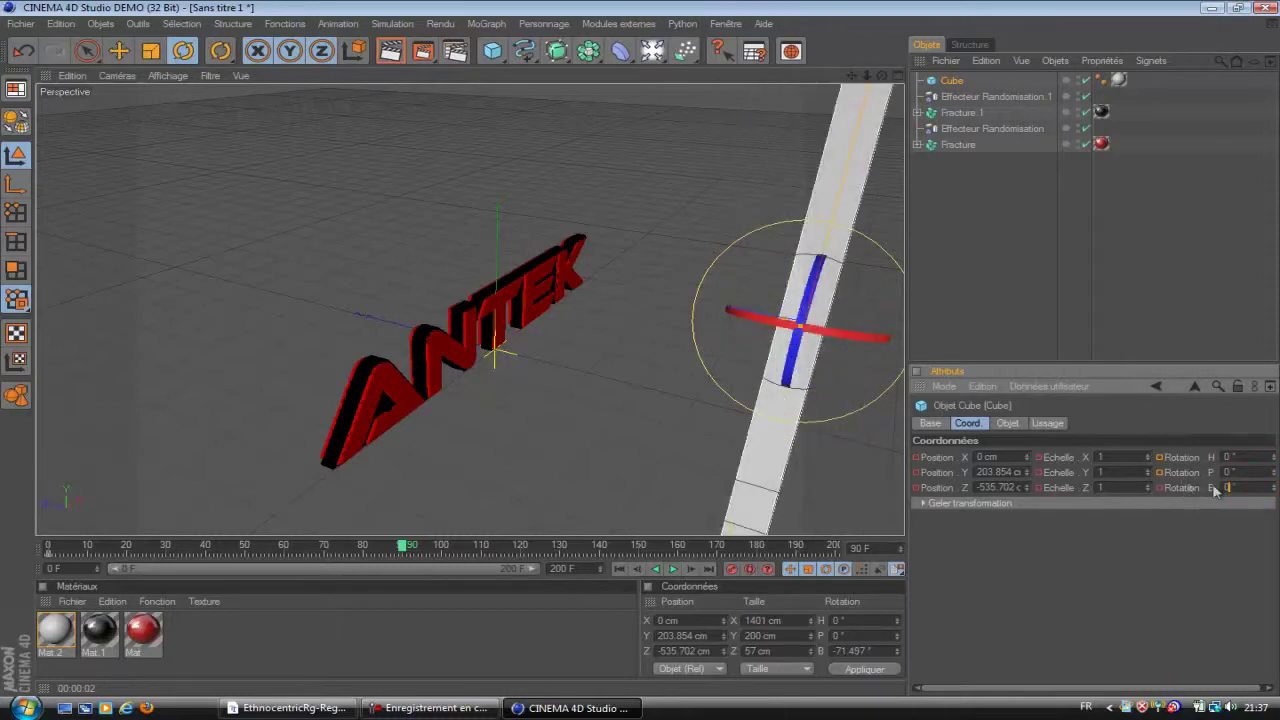
click(1238, 527)
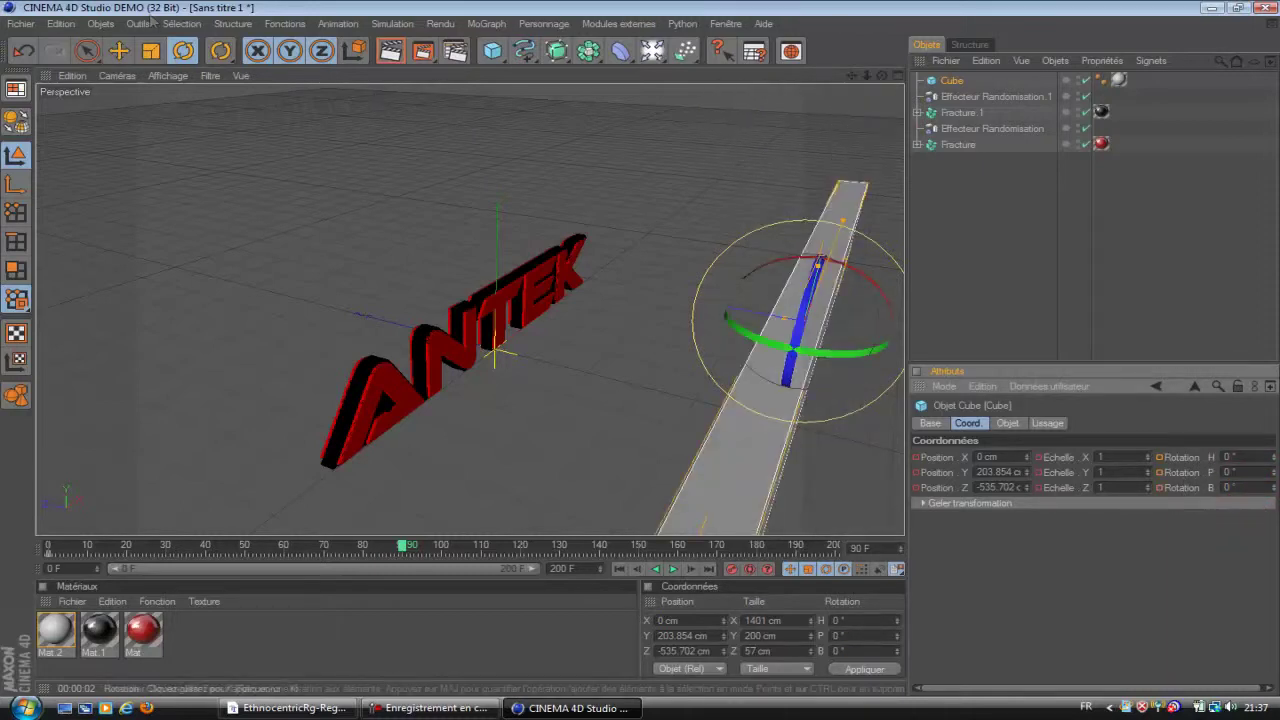
- Move the cube back behind the letters to about Y 60.8 cm and Z 103.8 cm and check it with a view render
click(119, 50)
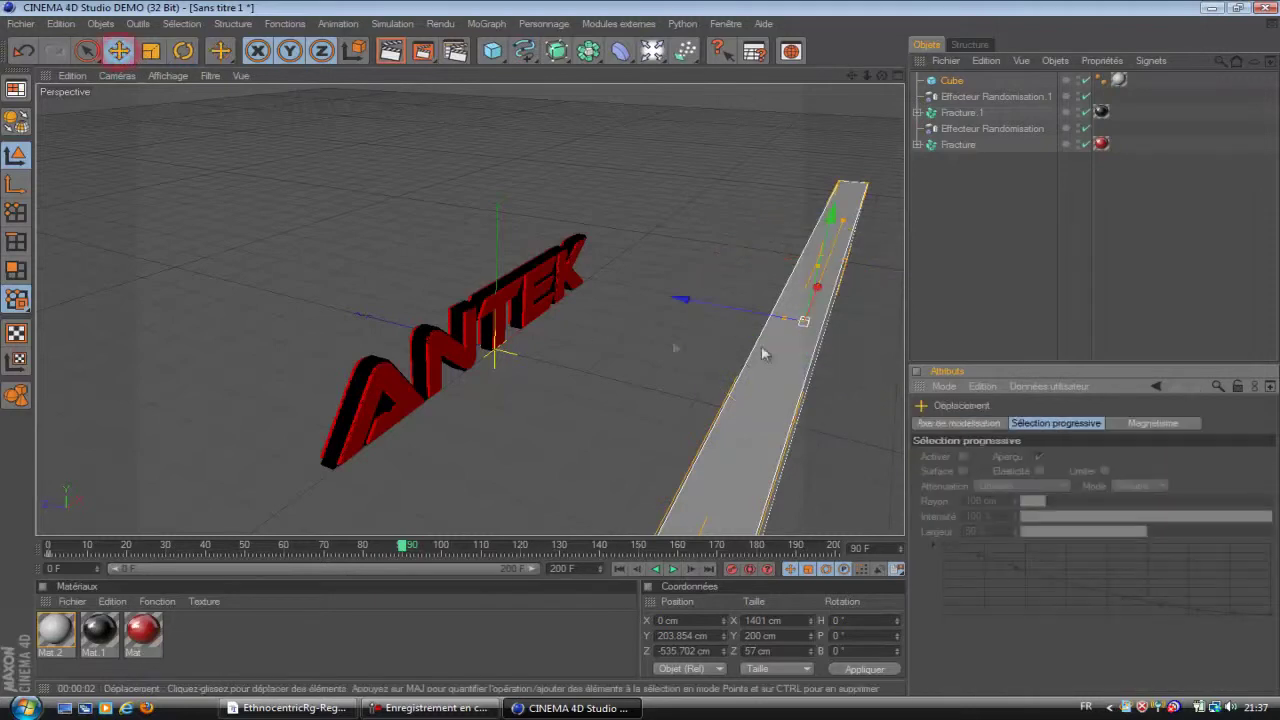
drag(757, 313, 620, 350)
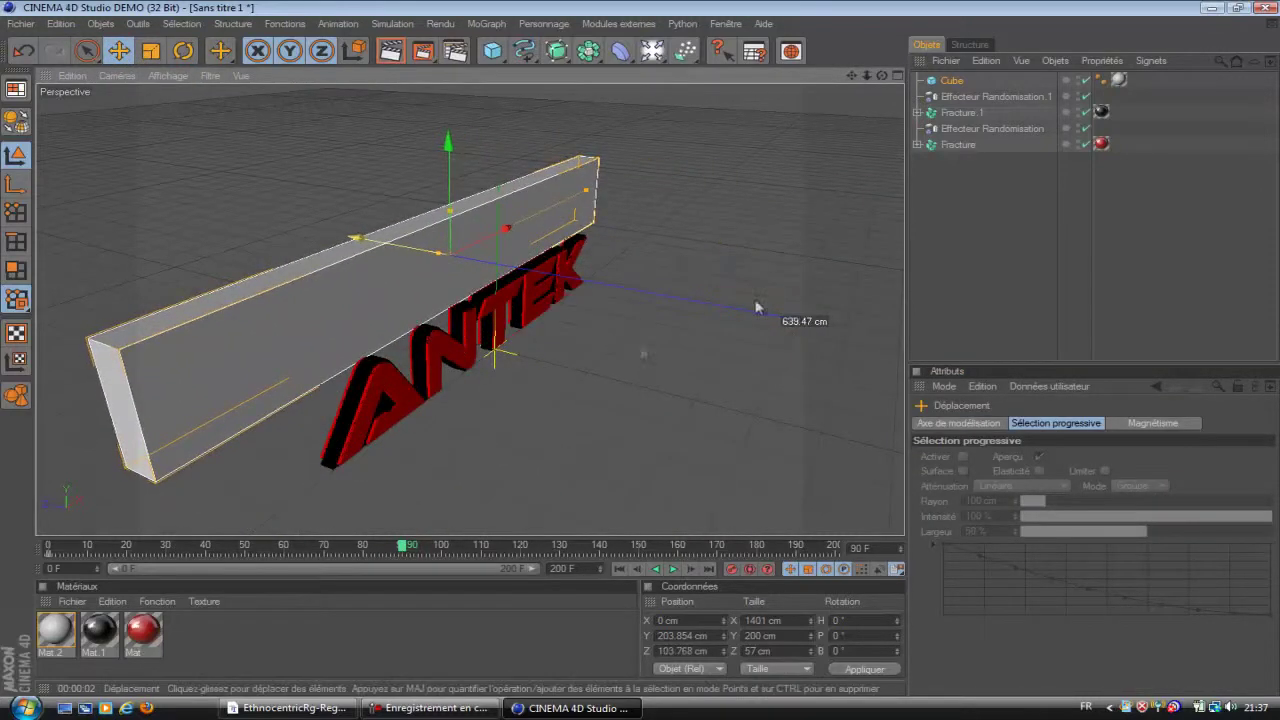
drag(448, 145, 646, 356)
drag(881, 75, 640, 350)
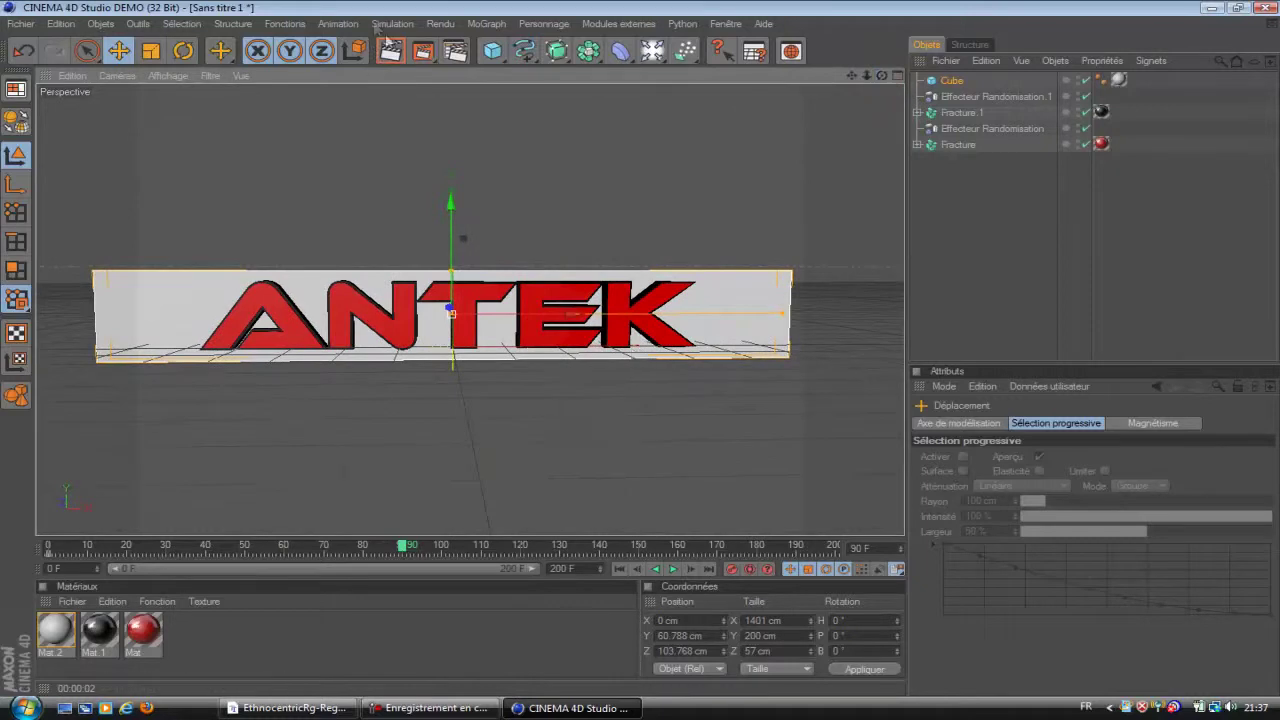
click(391, 50)
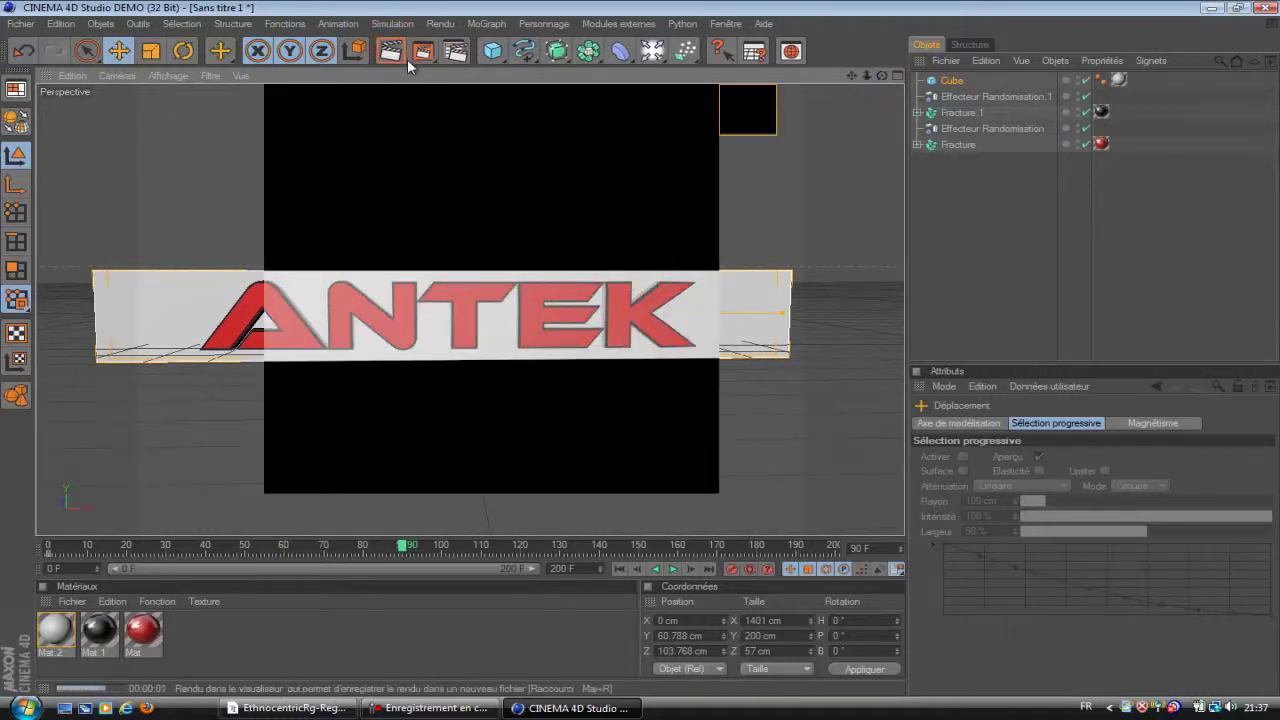
click(1046, 265)
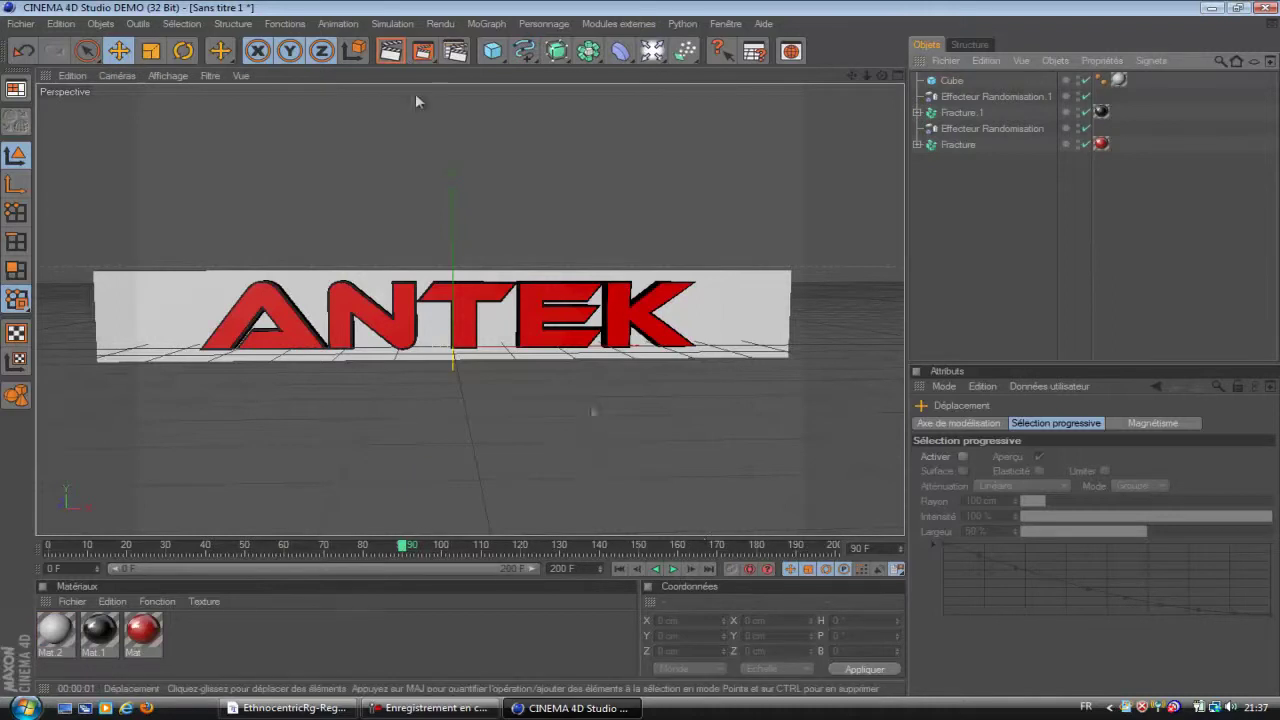
- Record the cube's keyframe at frame 90 and scrub the timeline back to frame 70
click(951, 80)
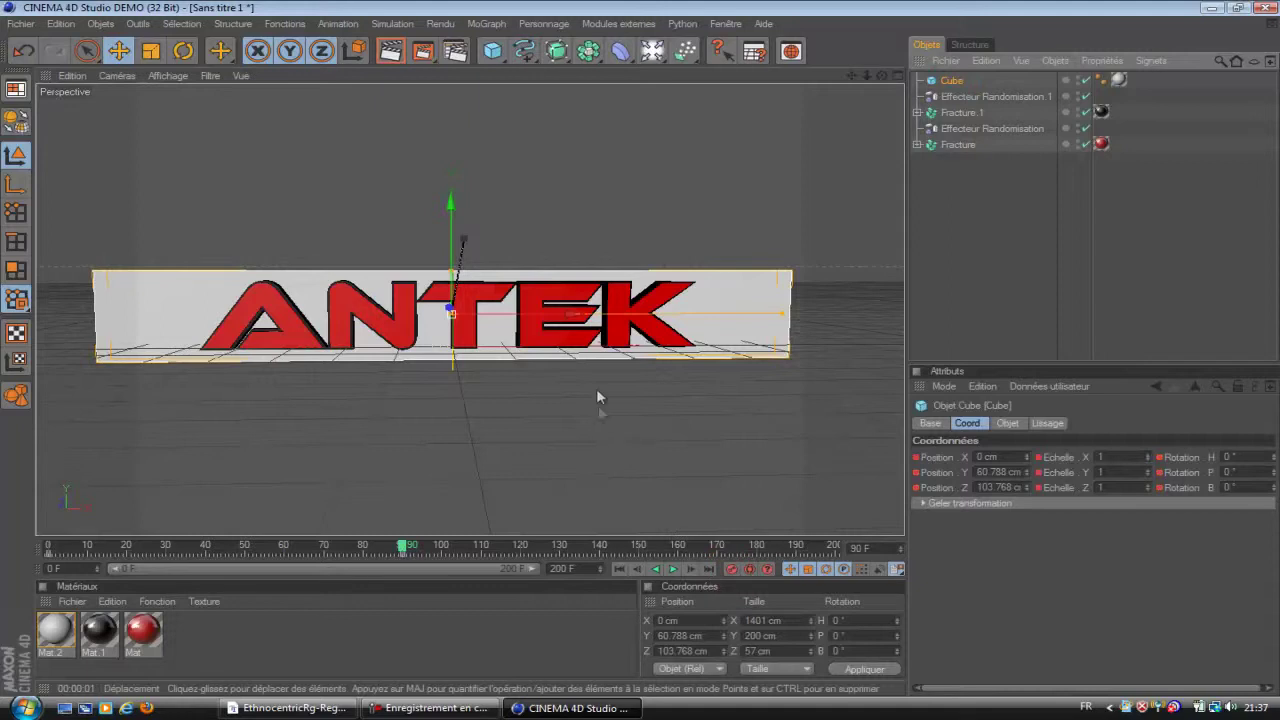
drag(402, 553, 326, 553)
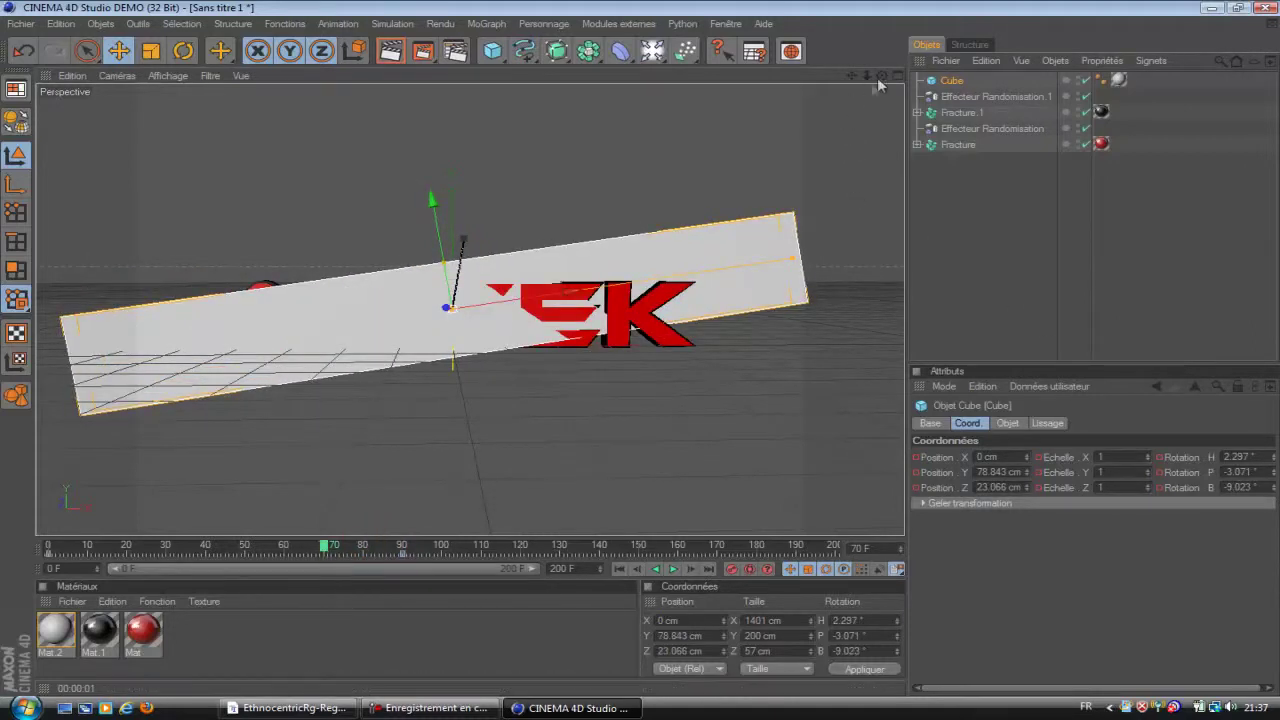
click(1000, 266)
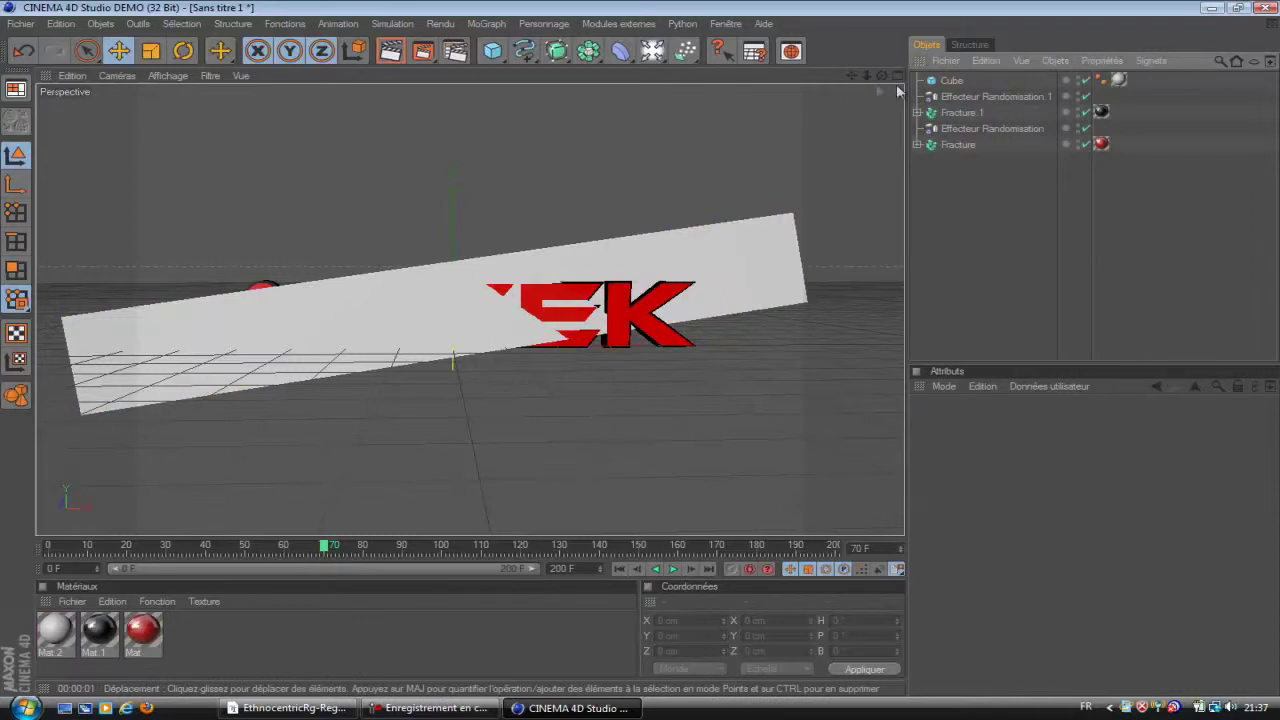
- Set the intensity of both Random effectors to 100%
click(957, 97)
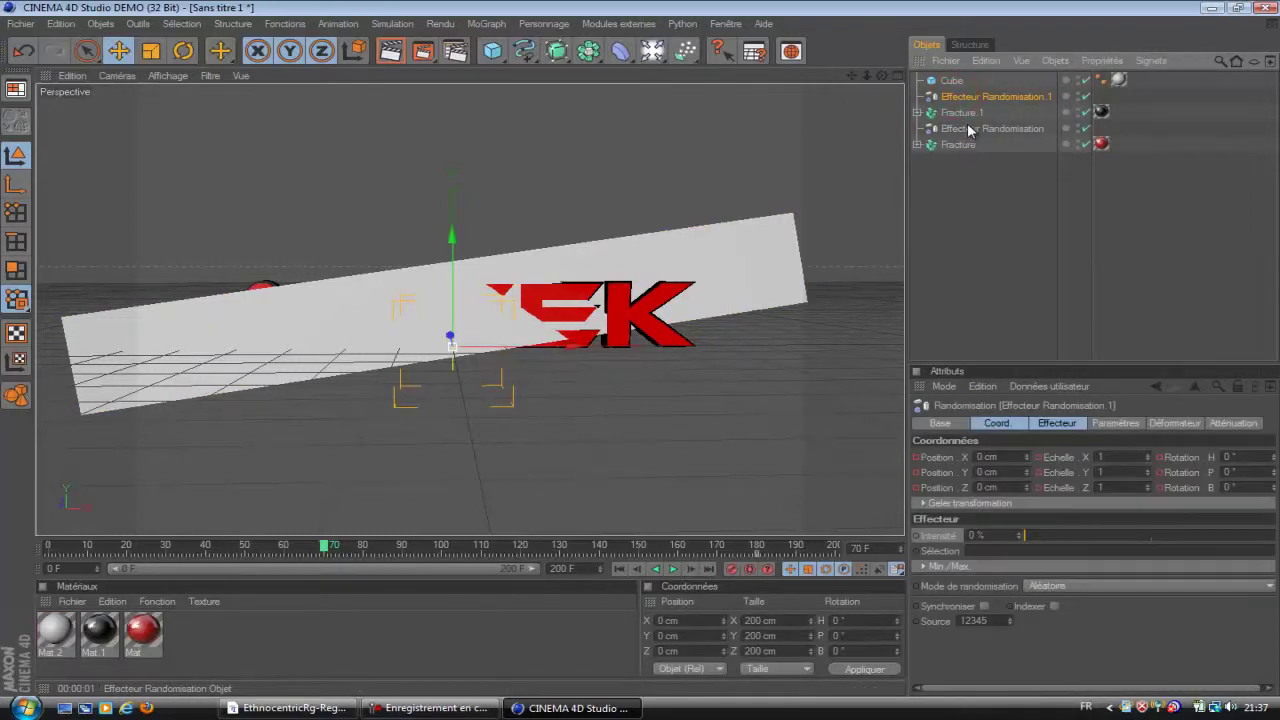
ctrl+click(977, 131)
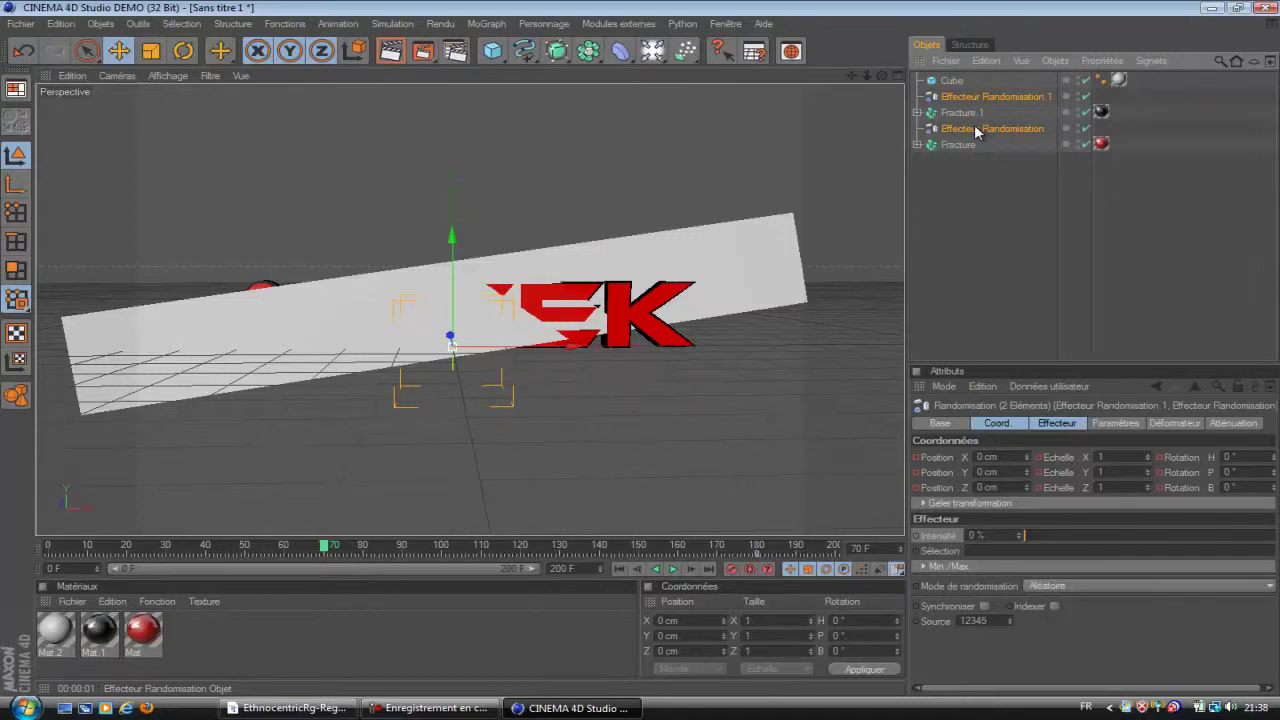
click(1072, 424)
click(1113, 423)
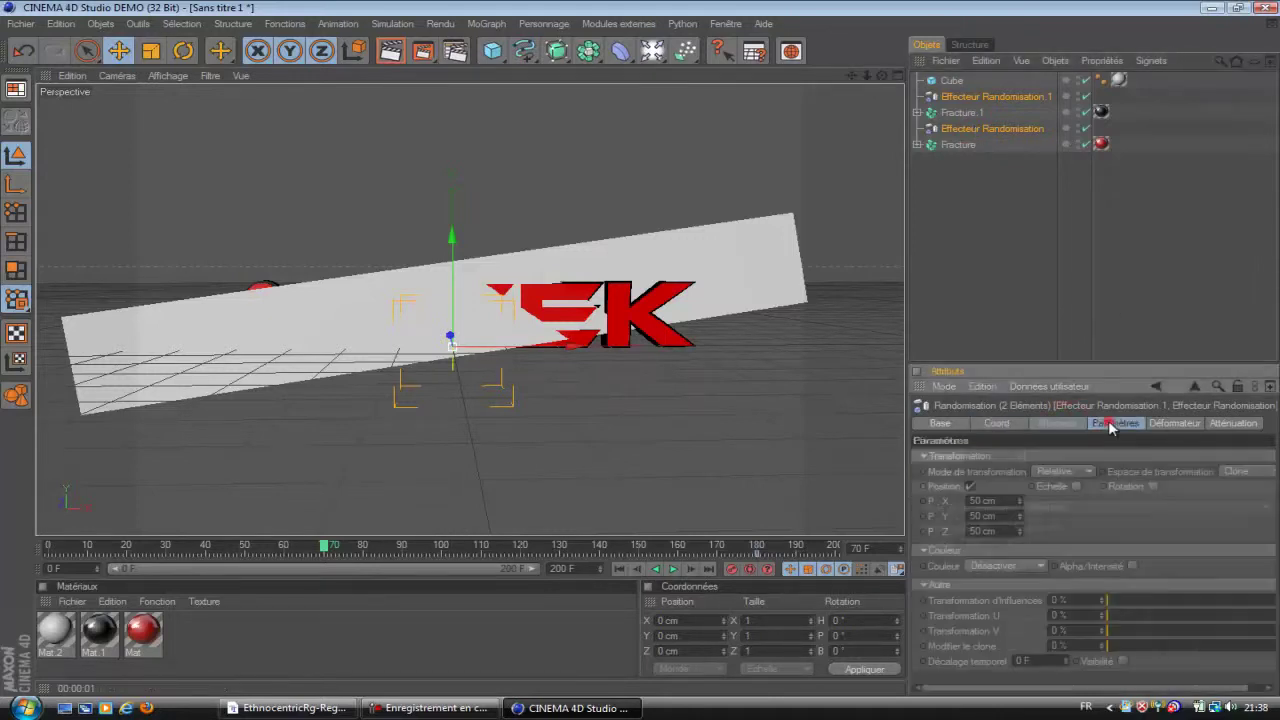
click(1060, 423)
drag(1060, 457, 1272, 457)
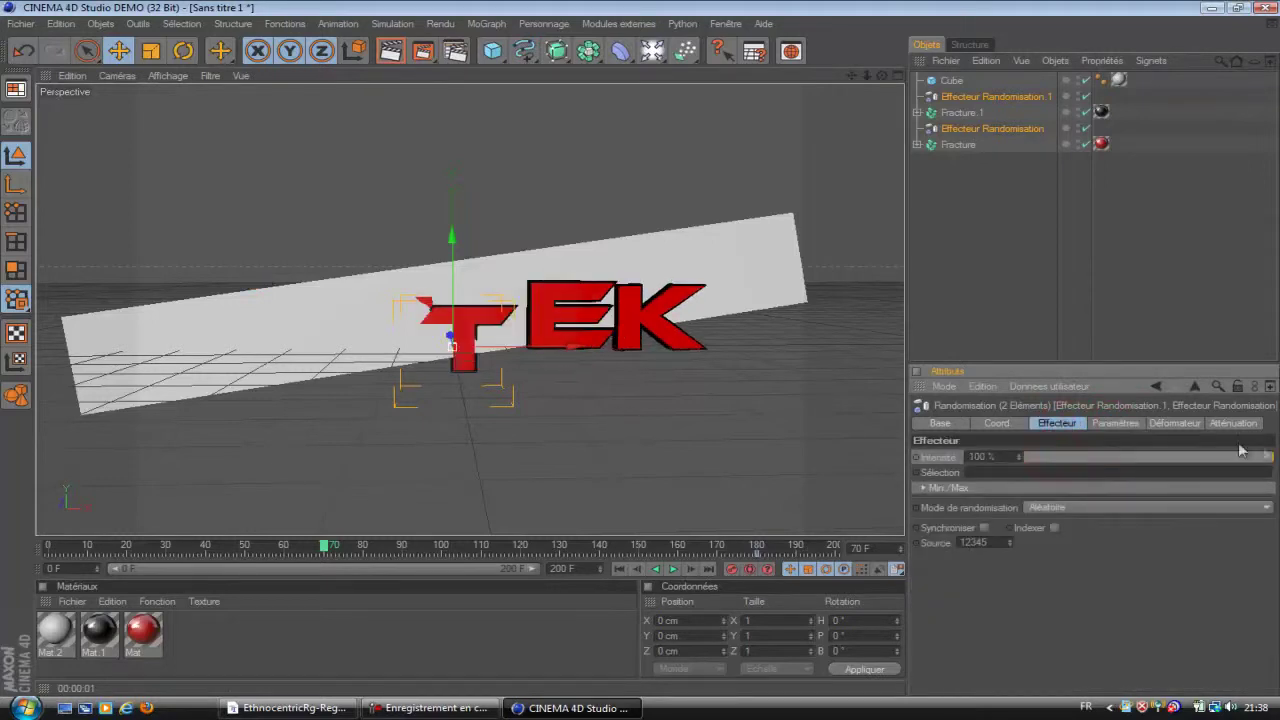
- Set both effectors' position offsets to 646, 793 and 579 cm and enable rotation with H 777°, P 113° and B 109°
click(1110, 424)
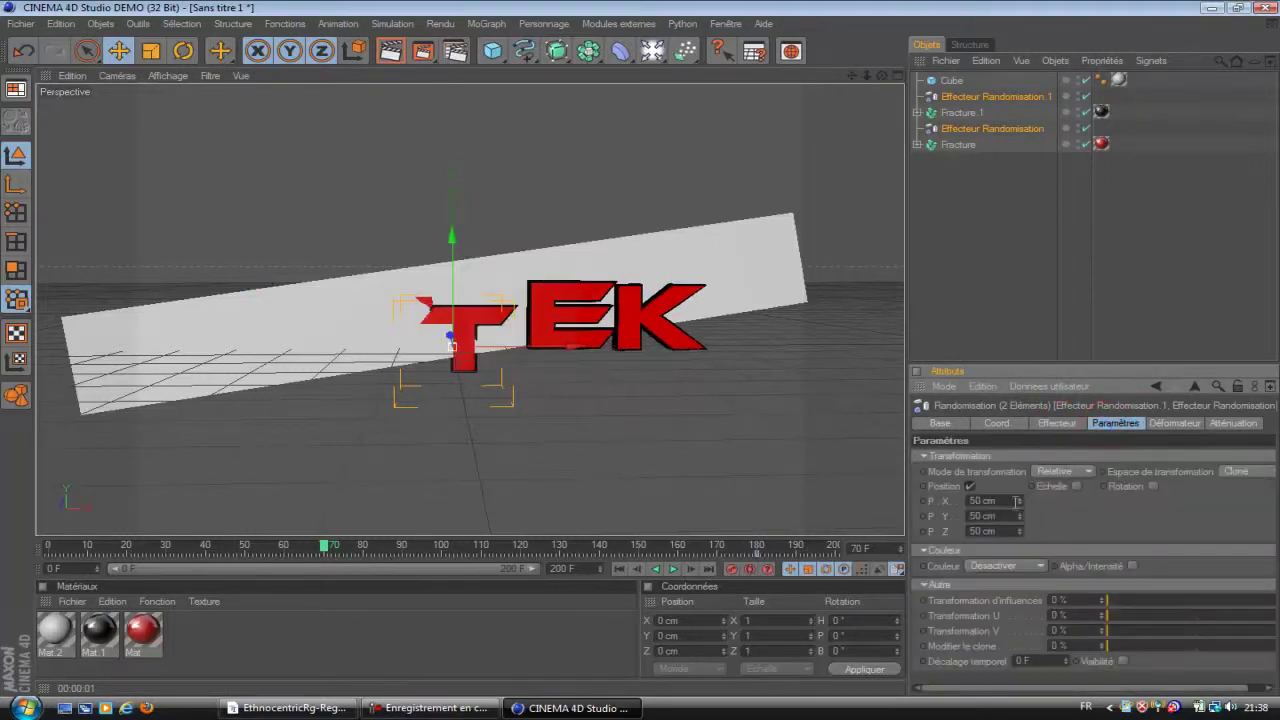
drag(1021, 502, 1020, 425)
mouse_move(1021, 516)
mouse_down()
mouse_move(1025, 455)
mouse_move(1027, 559)
mouse_move(1023, 457)
mouse_move(1022, 517)
mouse_up()
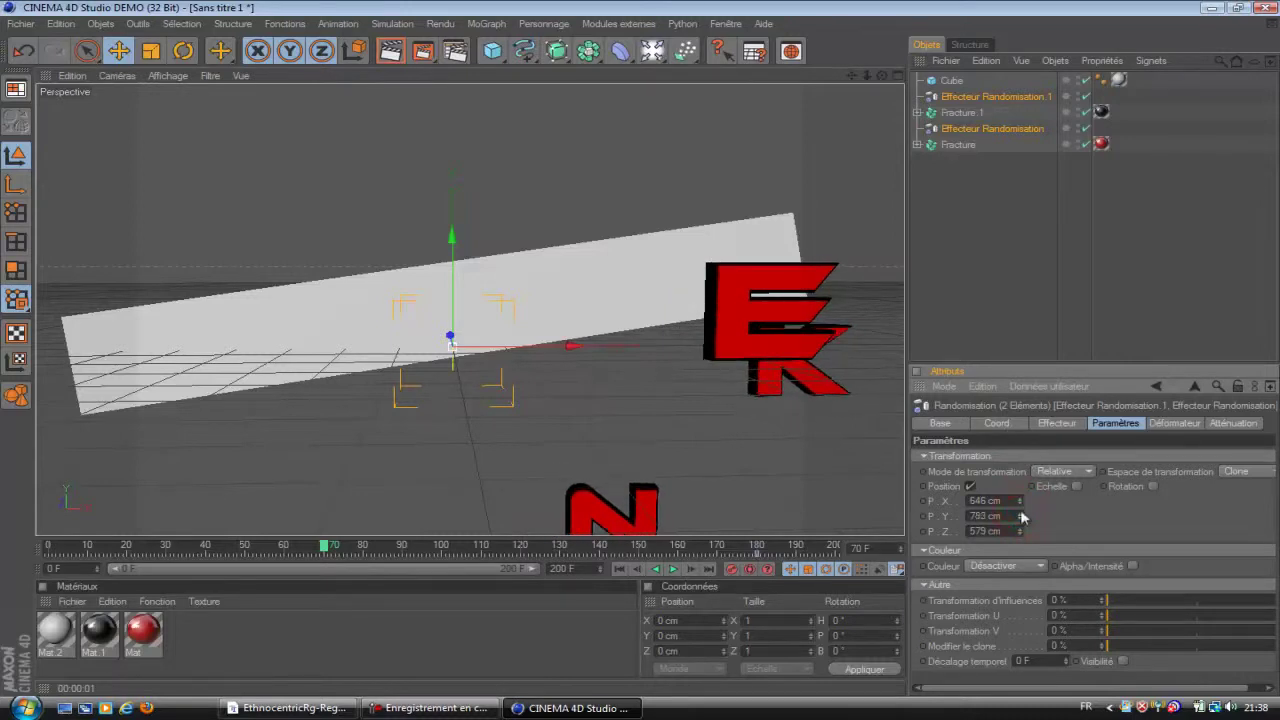
click(1153, 487)
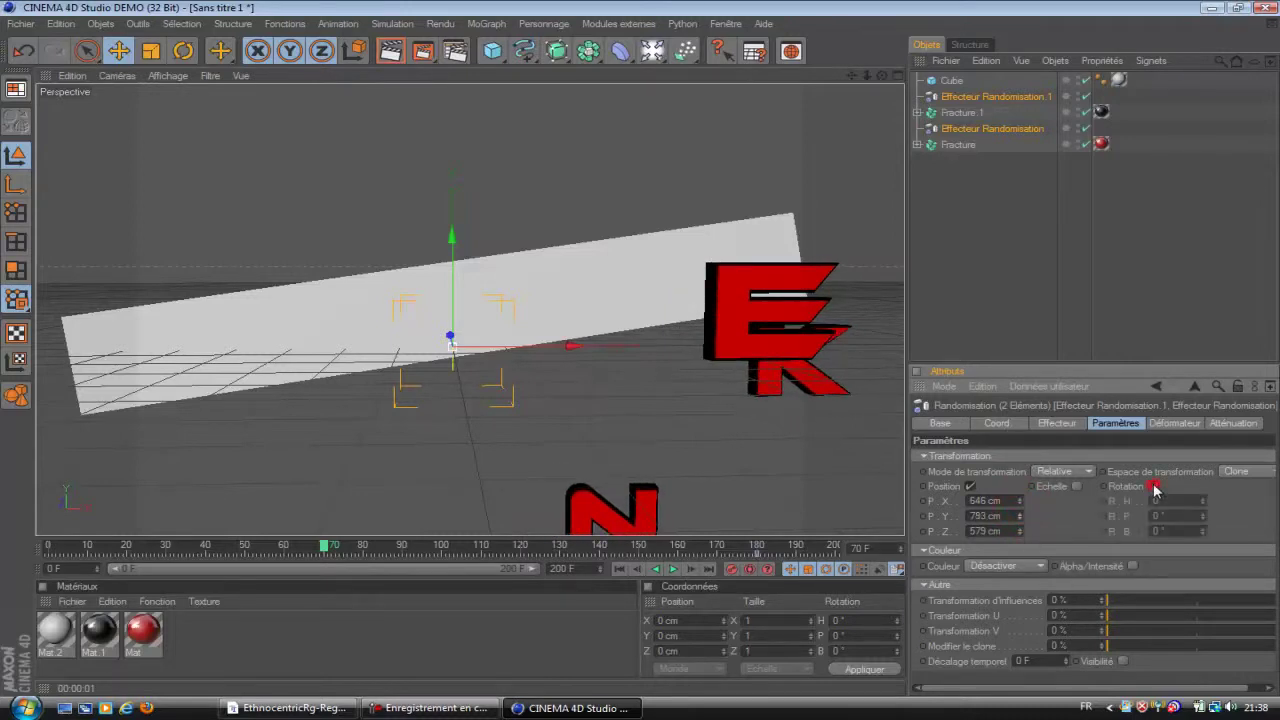
drag(1203, 501, 1203, 532)
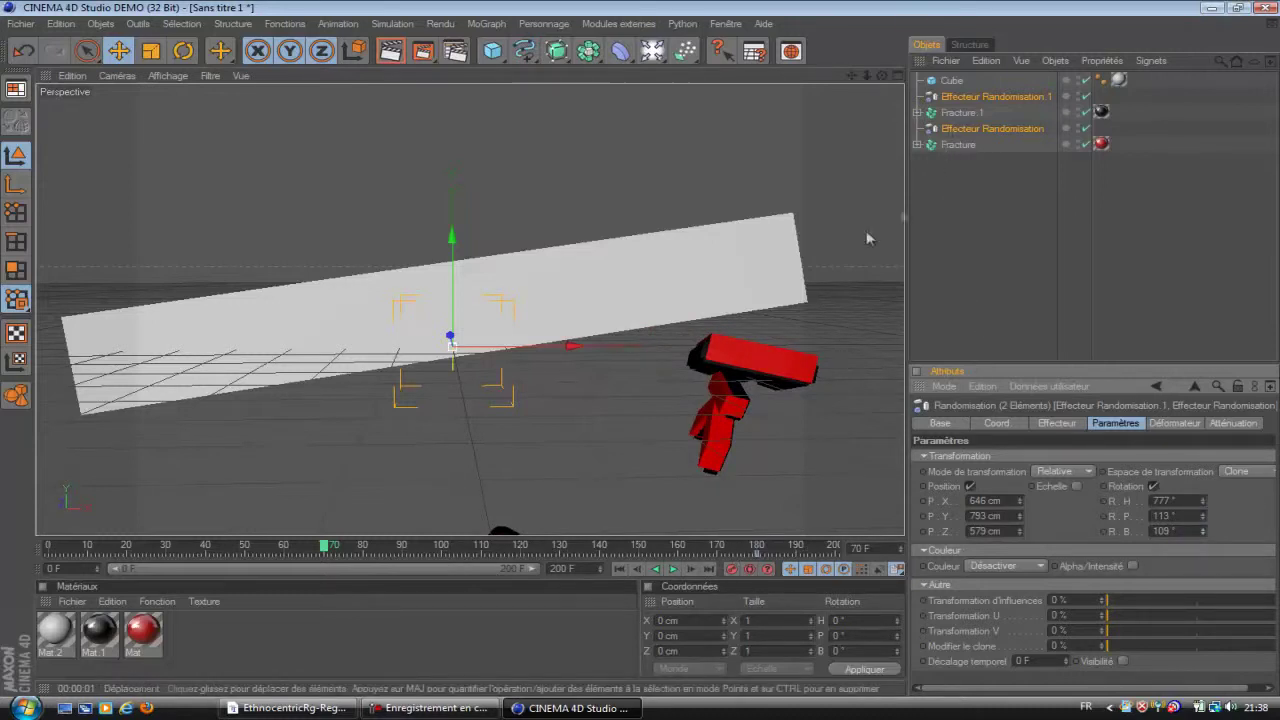
- At frame 70, move both effectors and both Fracture objects away from the wall to about Y 217 cm and Z -849.5 cm and record their keyframes
drag(882, 76, 700, 460)
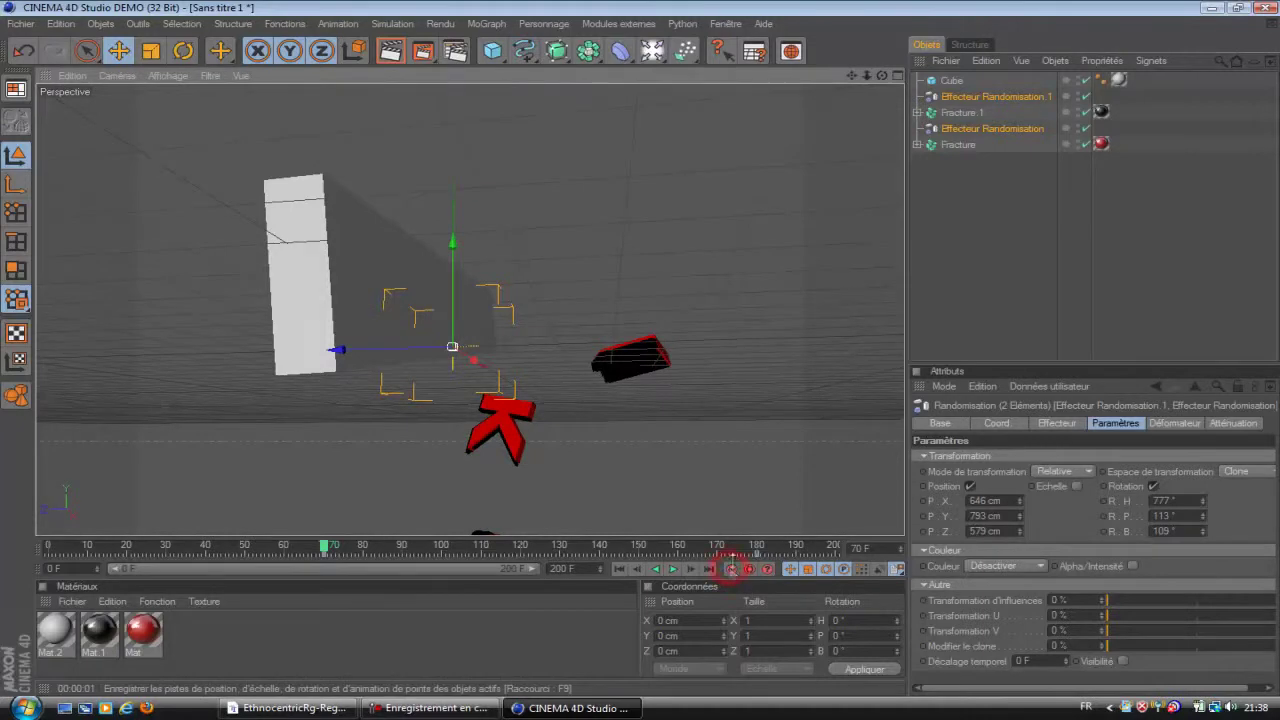
alt+drag(643, 350, 643, 354)
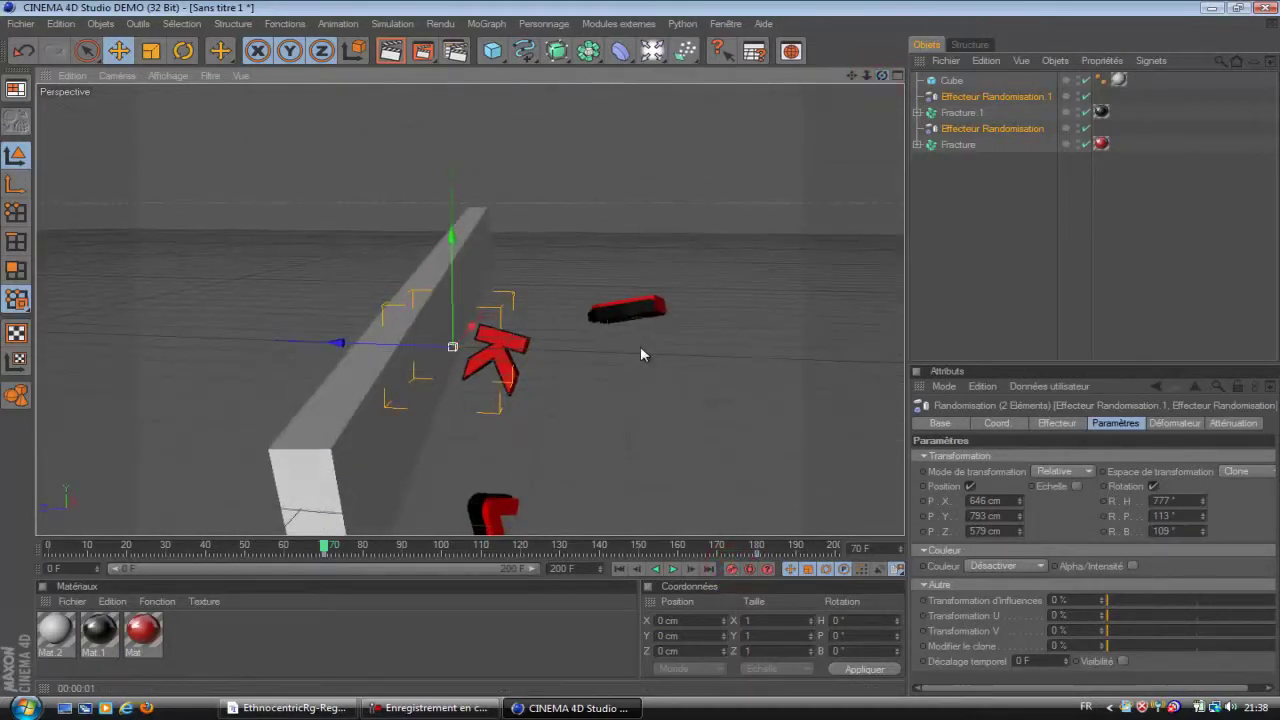
ctrl+click(965, 113)
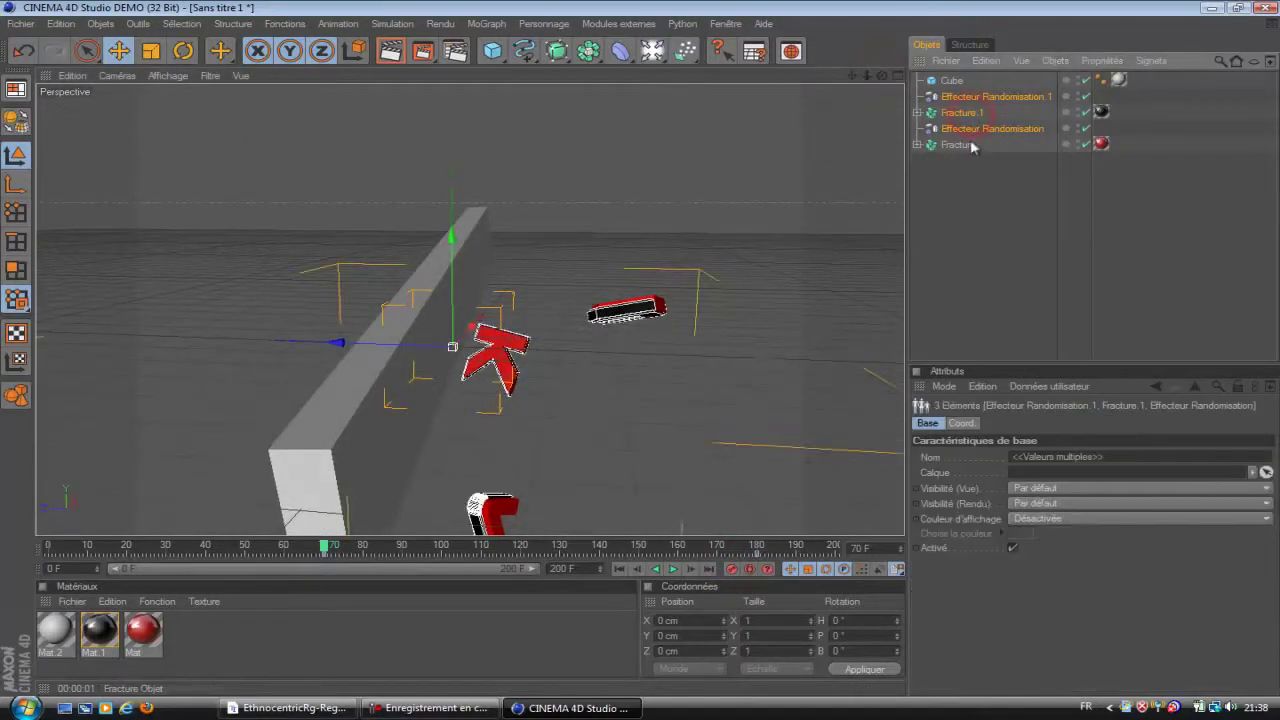
ctrl+click(966, 146)
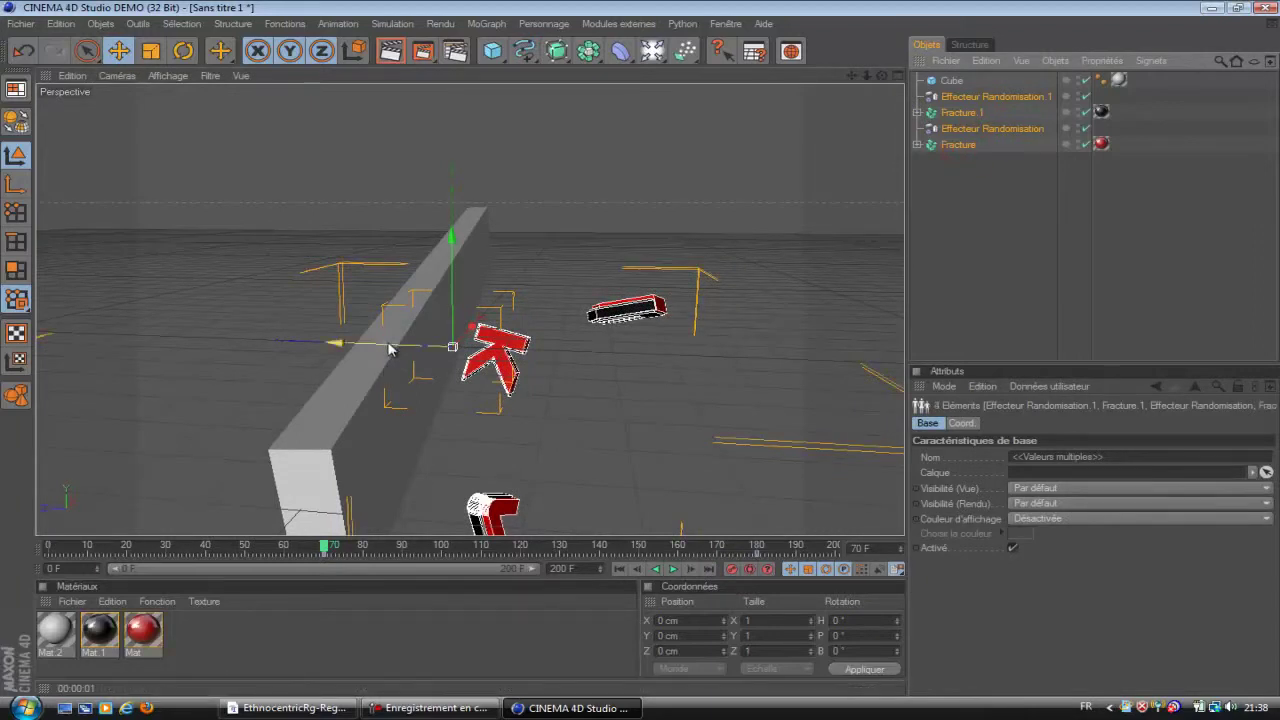
drag(390, 348, 712, 198)
drag(642, 349, 896, 132)
drag(785, 250, 789, 351)
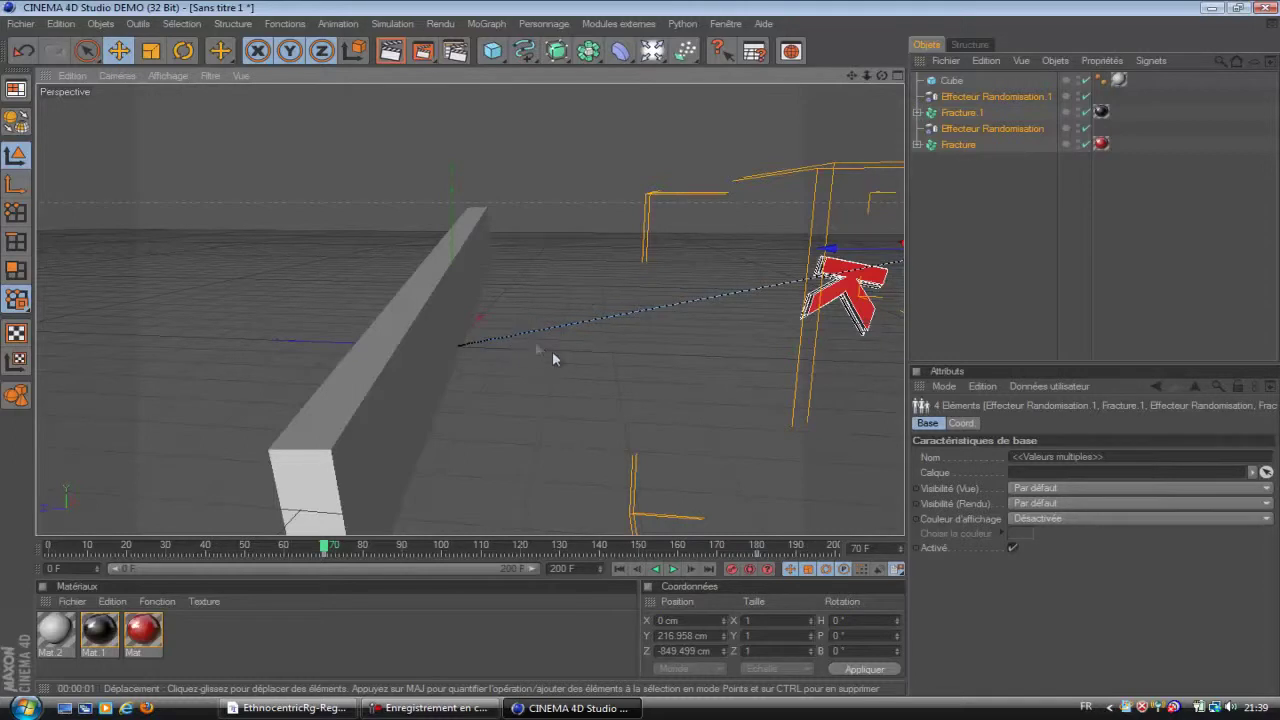
click(1000, 261)
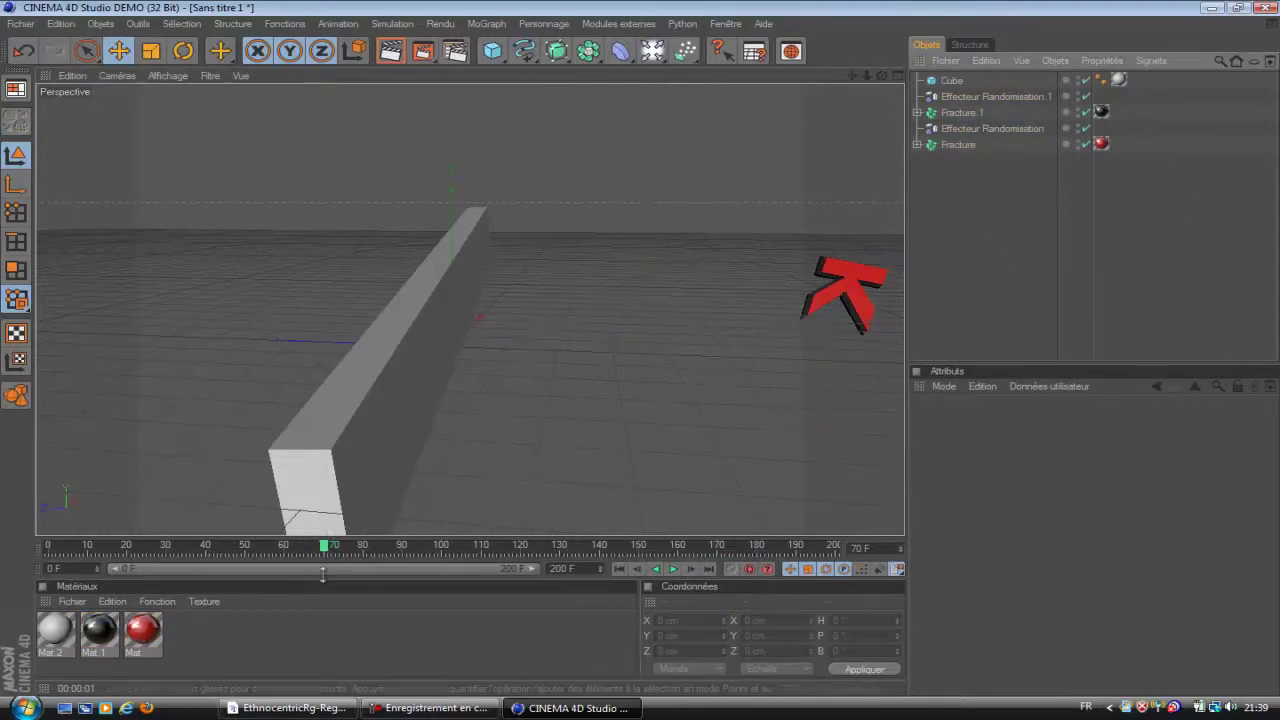
click(958, 145)
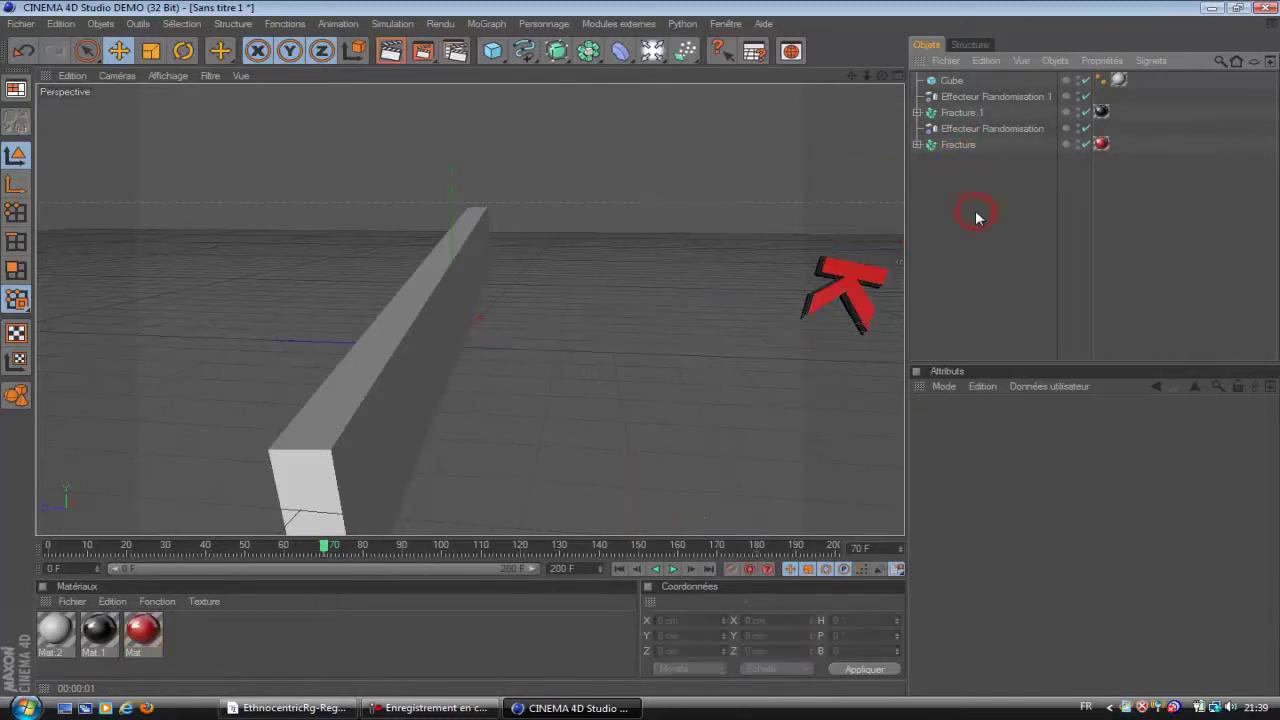
click(964, 143)
click(980, 192)
drag(323, 548, 363, 548)
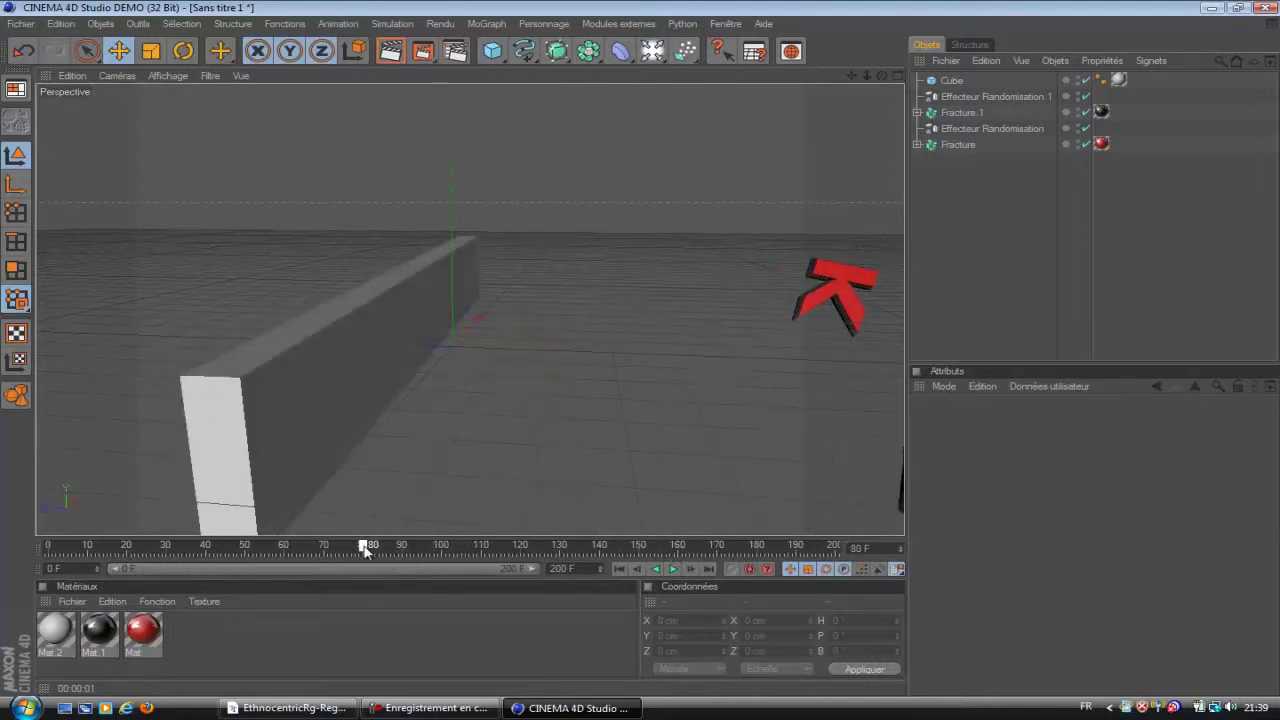
- Record a keyframe for the 100% intensity of both Random effectors at frame 70
click(953, 142)
click(965, 128)
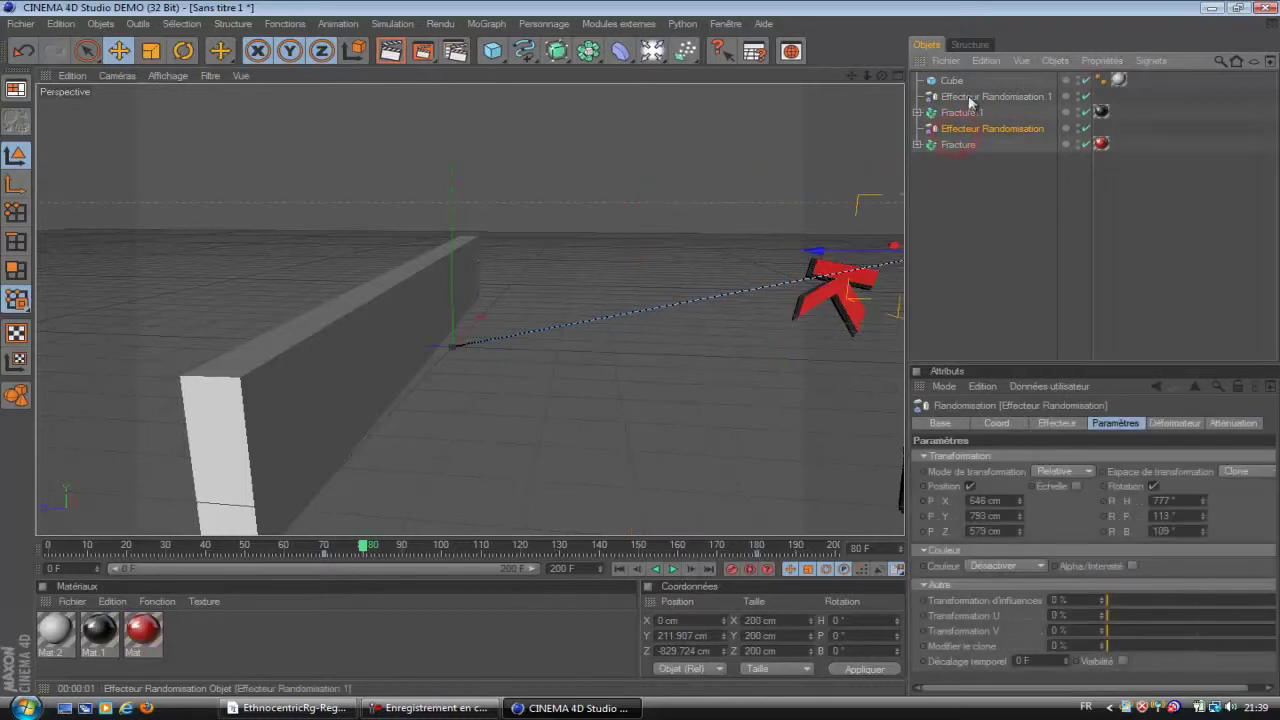
ctrl+click(969, 97)
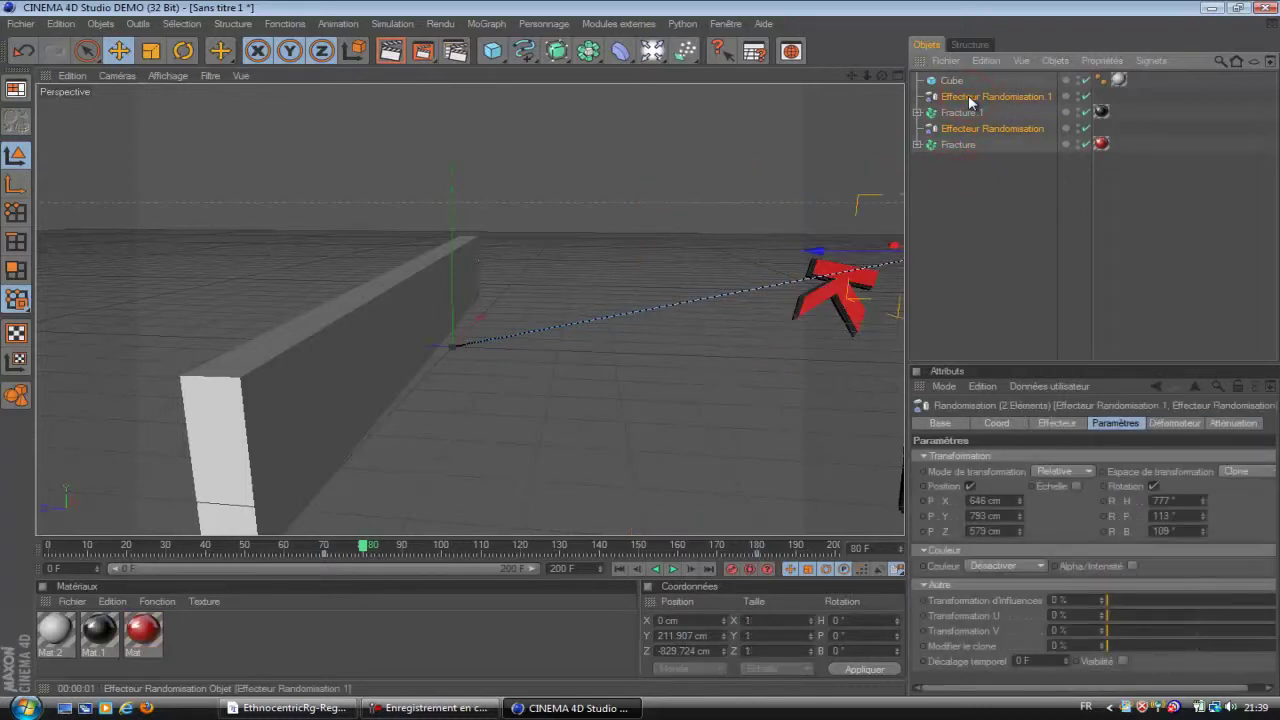
drag(364, 546, 326, 553)
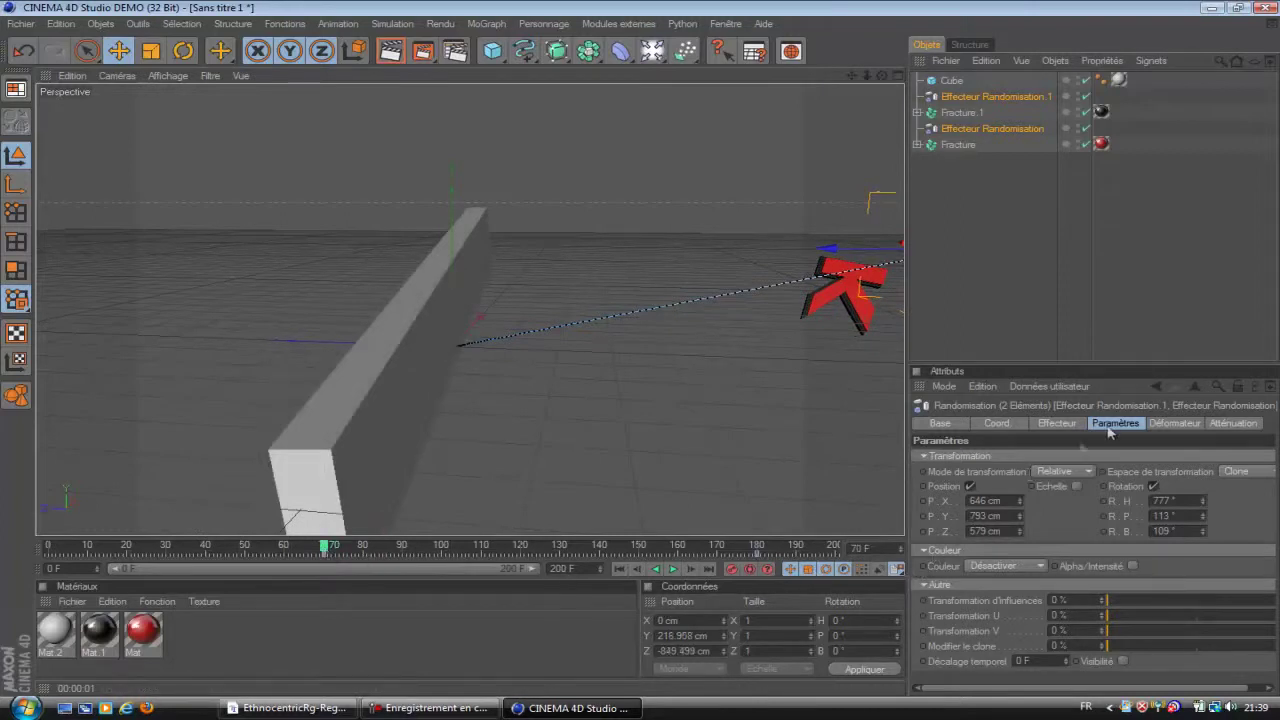
click(1057, 423)
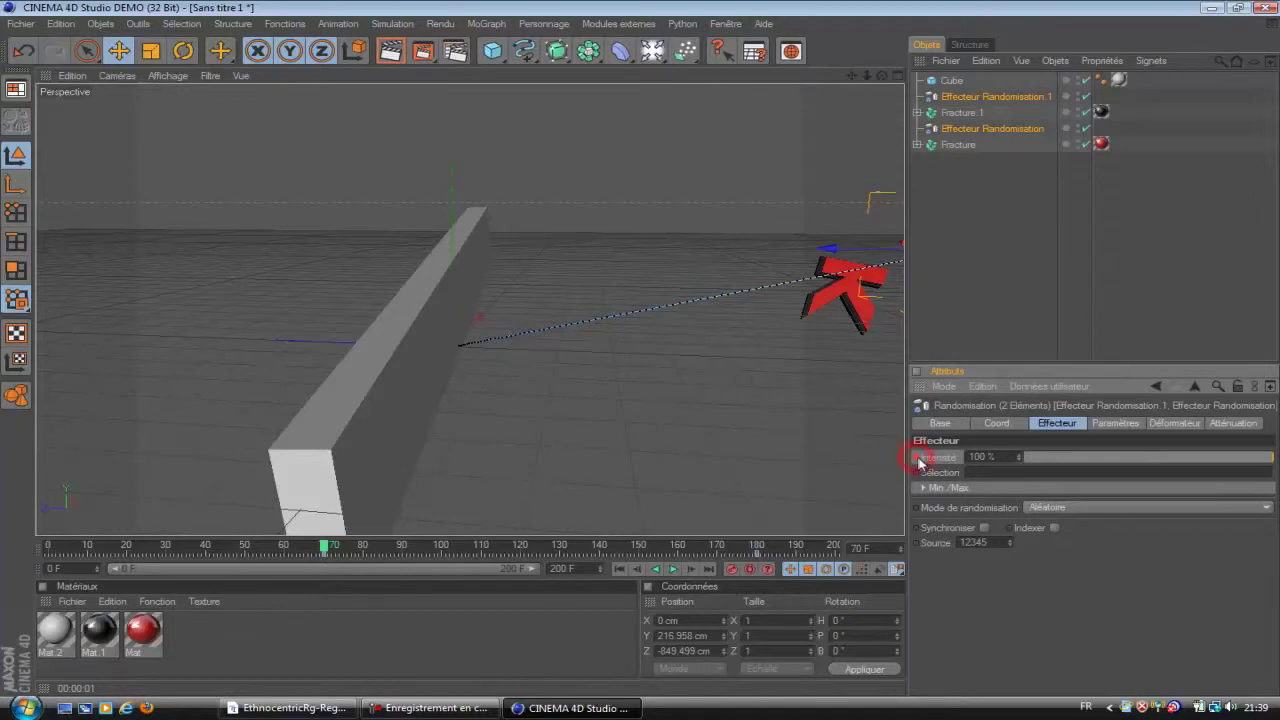
- At frame 180, set both effectors' intensity to 0% and record its keyframe
drag(324, 548, 760, 563)
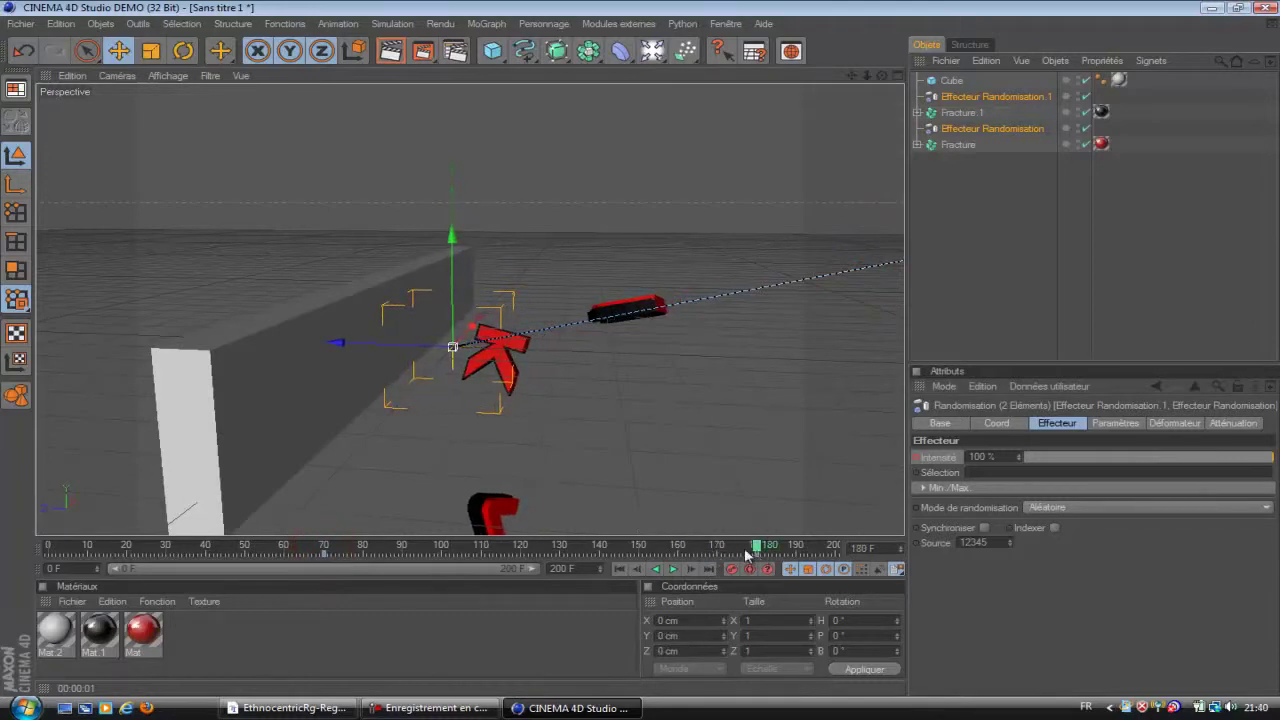
drag(1108, 463, 993, 474)
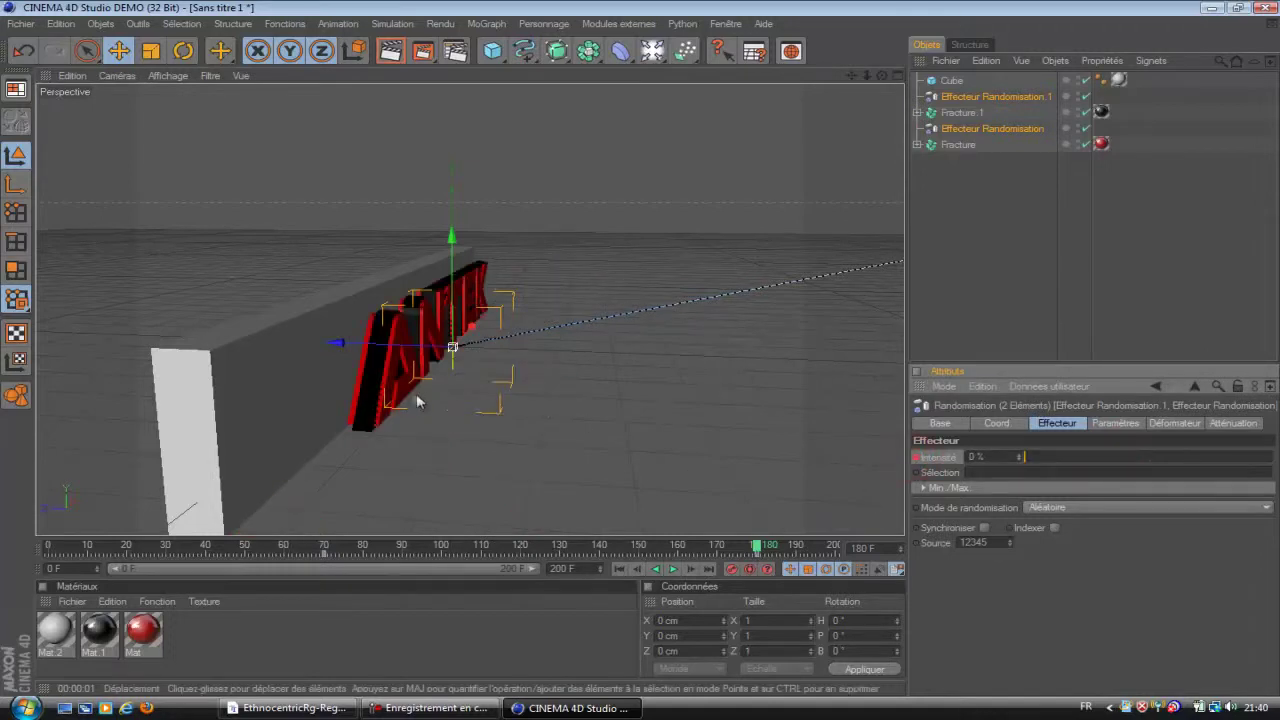
mouse_move(752, 552)
mouse_down()
mouse_move(150, 542)
mouse_move(772, 562)
mouse_up()
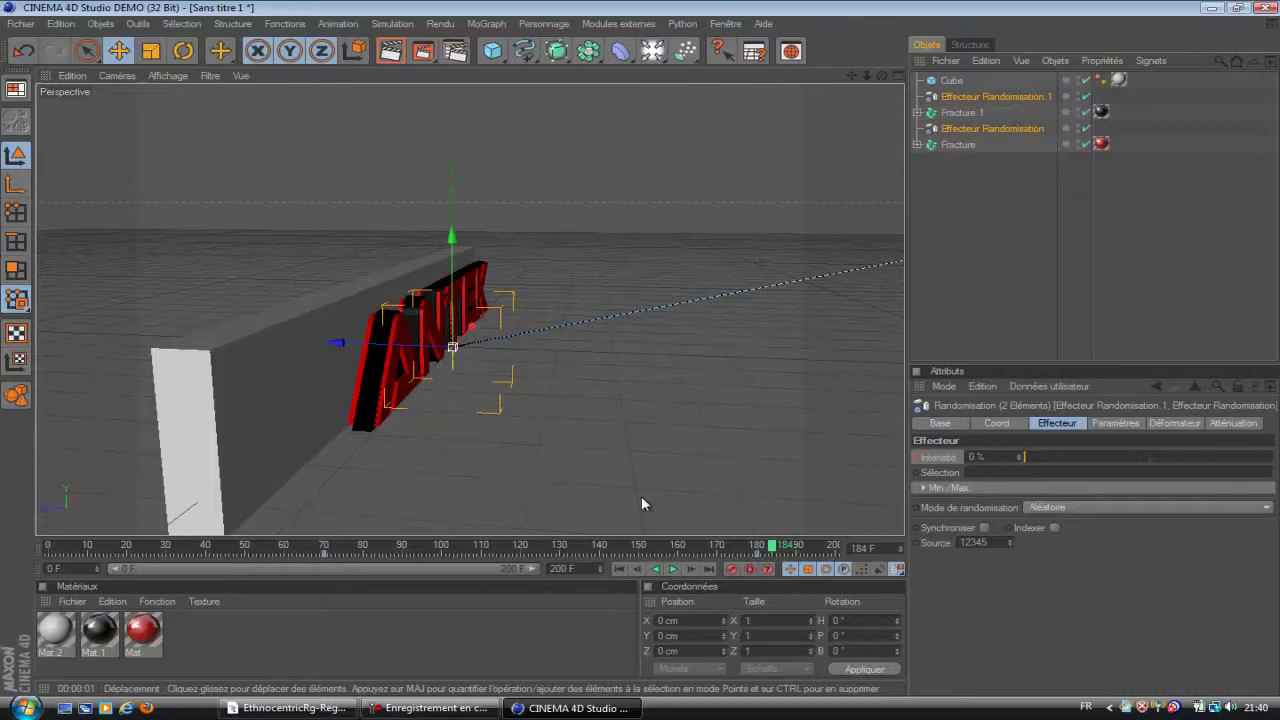
click(1069, 223)
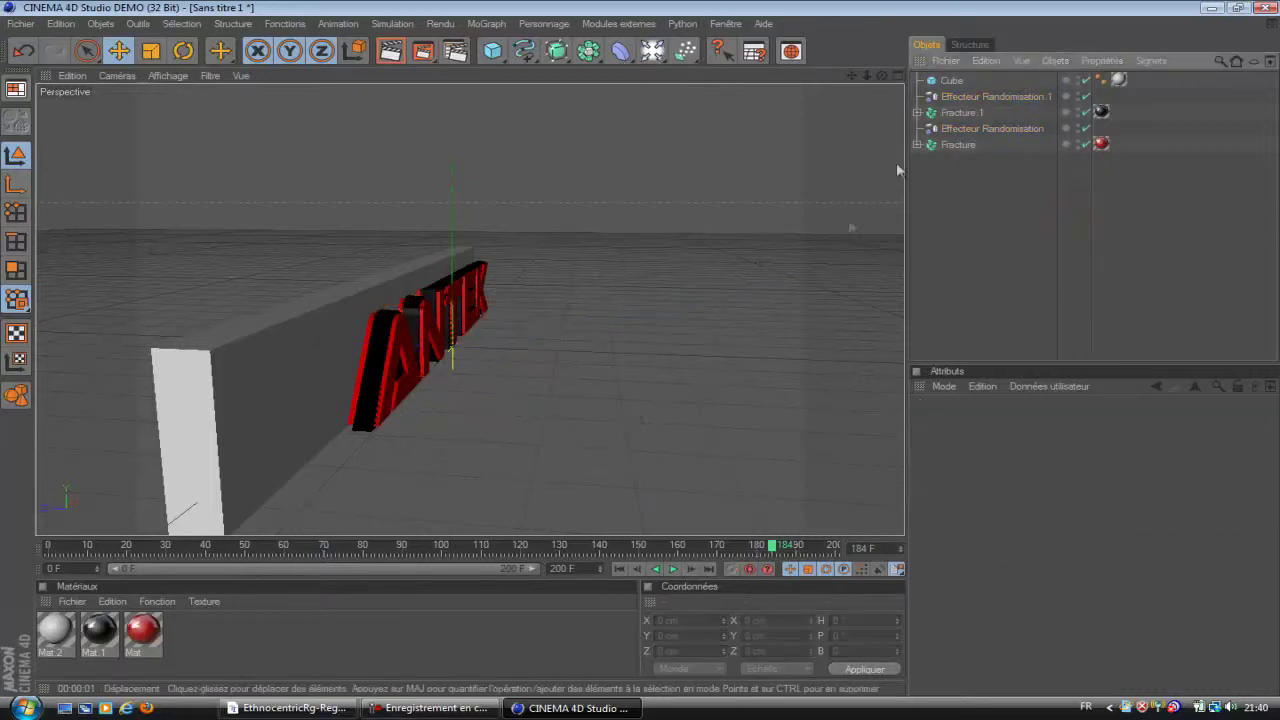
- Add two omni lights, move the second to about Y 62.9 cm and Z -62.6 cm, and check the lighting with a view render
mouse_move(660, 350)
alt+mouse_down()
mouse_move(687, 342)
mouse_move(664, 358)
mouse_move(650, 345)
alt+mouse_up()
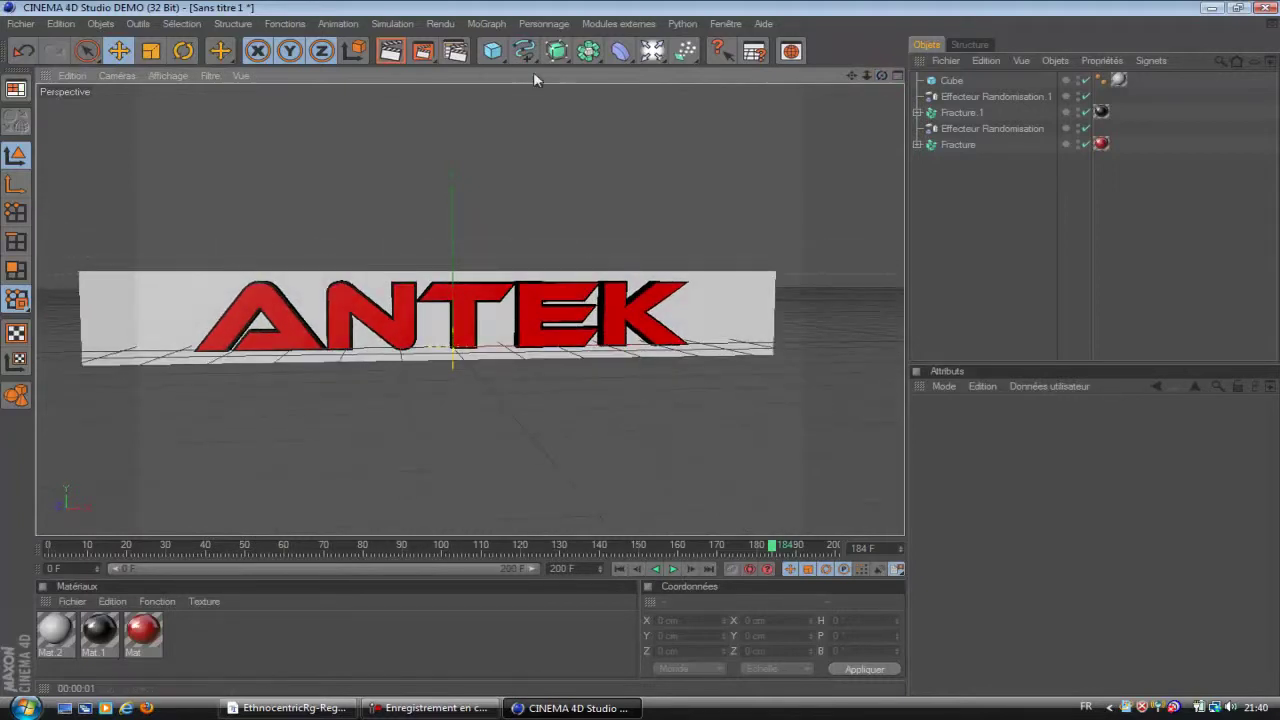
click(652, 50)
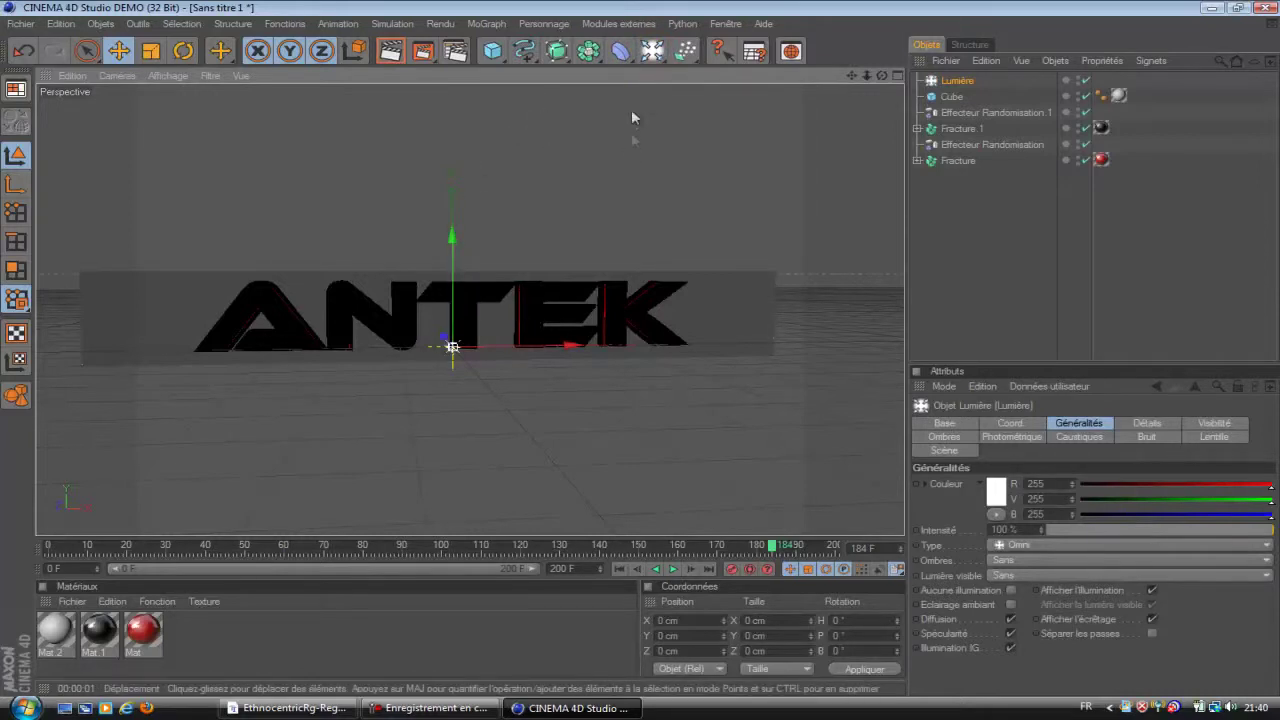
drag(655, 50, 686, 72)
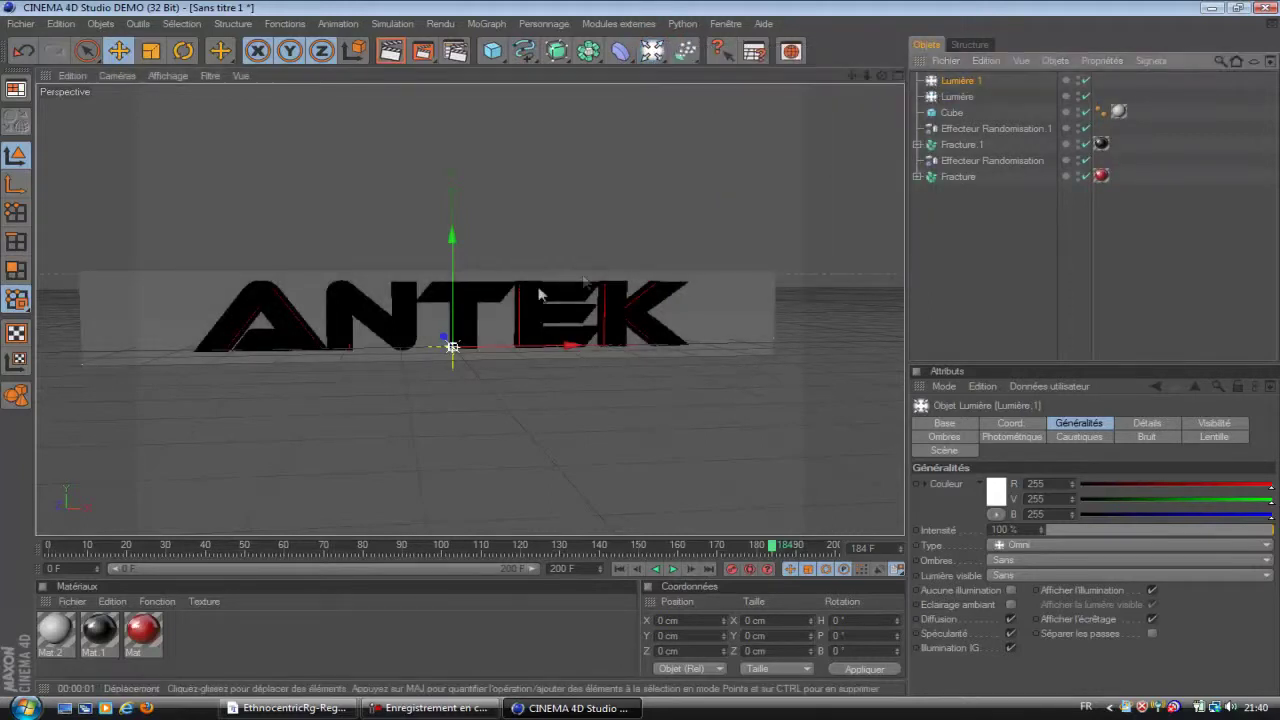
drag(447, 345, 640, 340)
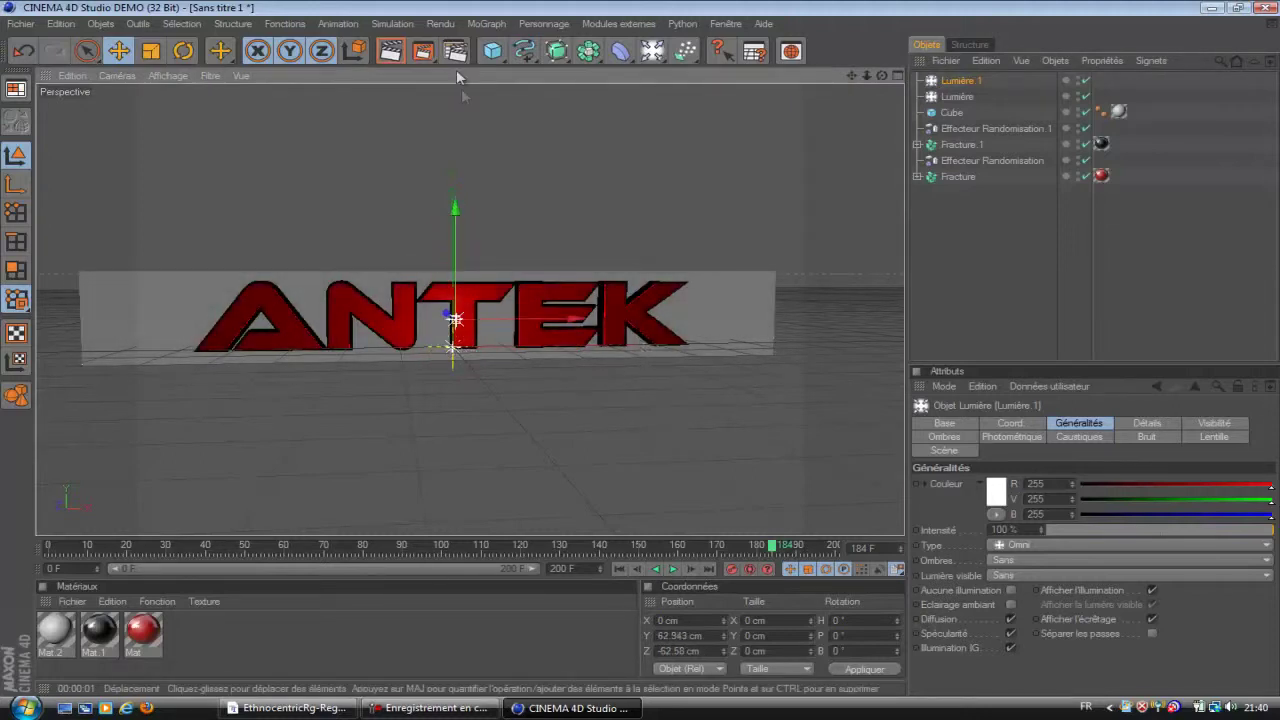
click(390, 51)
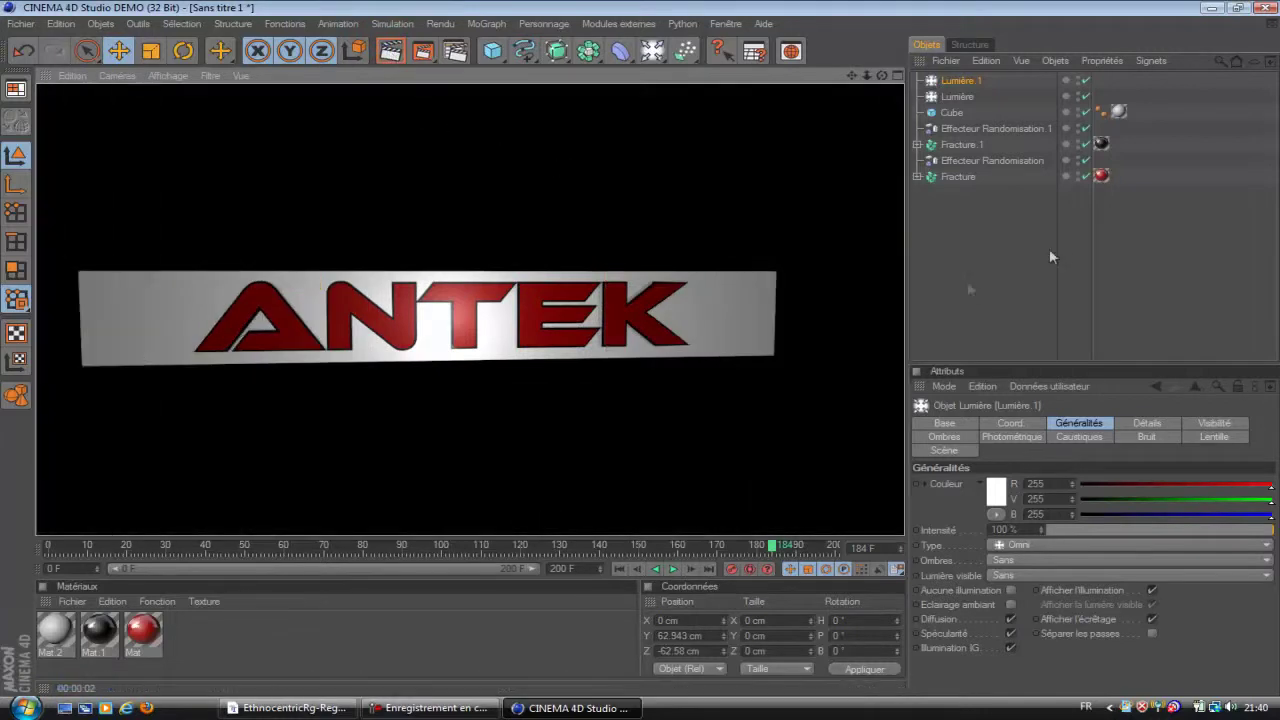
click(1080, 290)
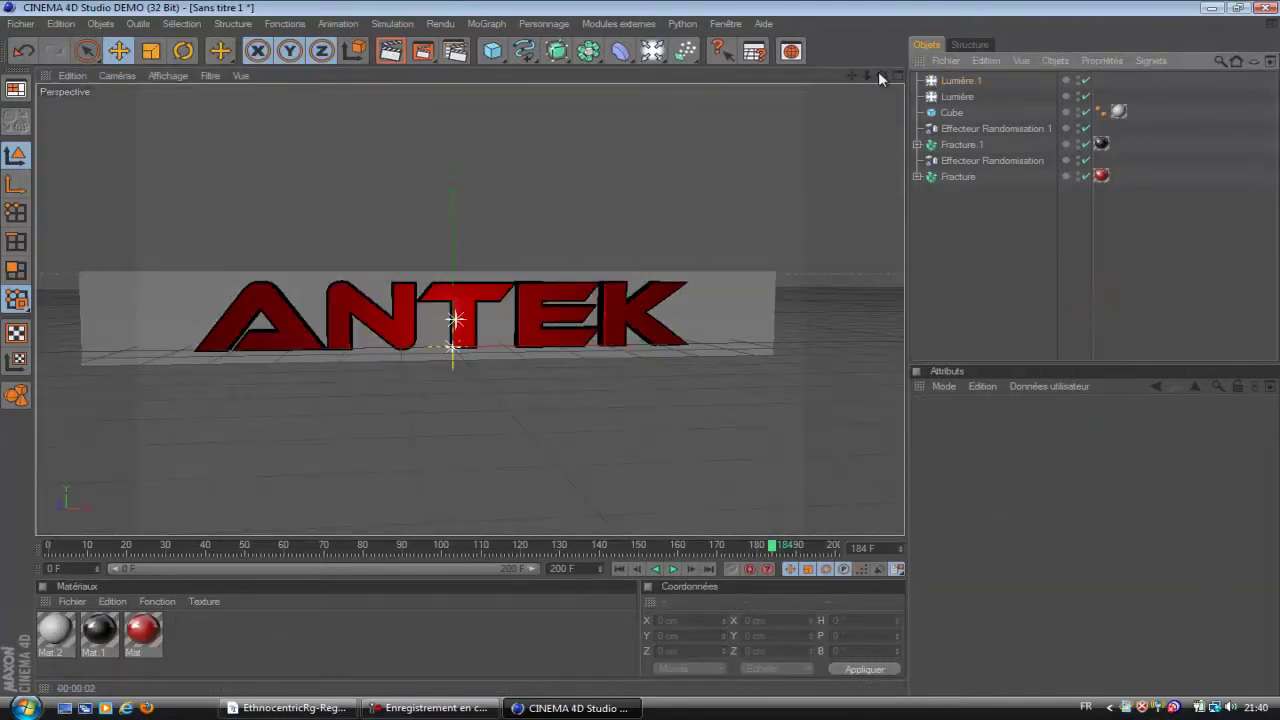
- Go to frame 40, where the letters are scattered, and add a spot light to the scene
mouse_move(867, 77)
mouse_down()
mouse_move(626, 354)
mouse_move(871, 77)
mouse_up()
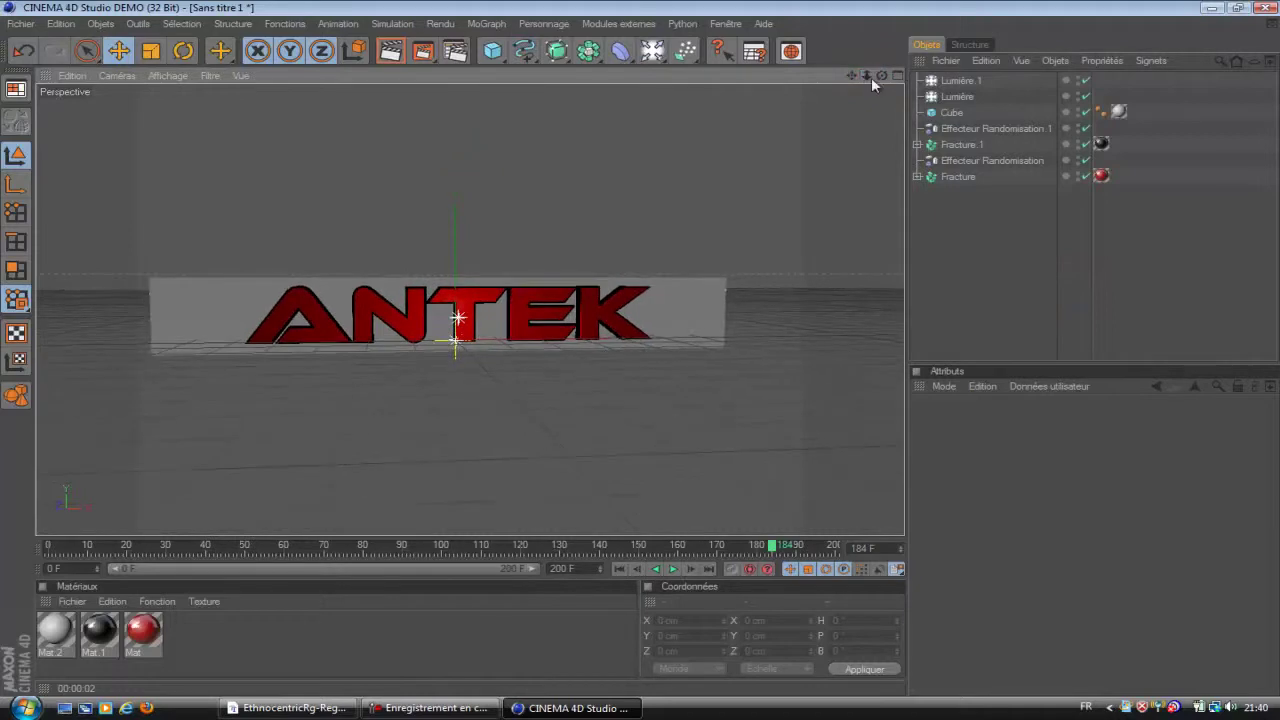
click(978, 128)
click(978, 160)
drag(880, 80, 724, 230)
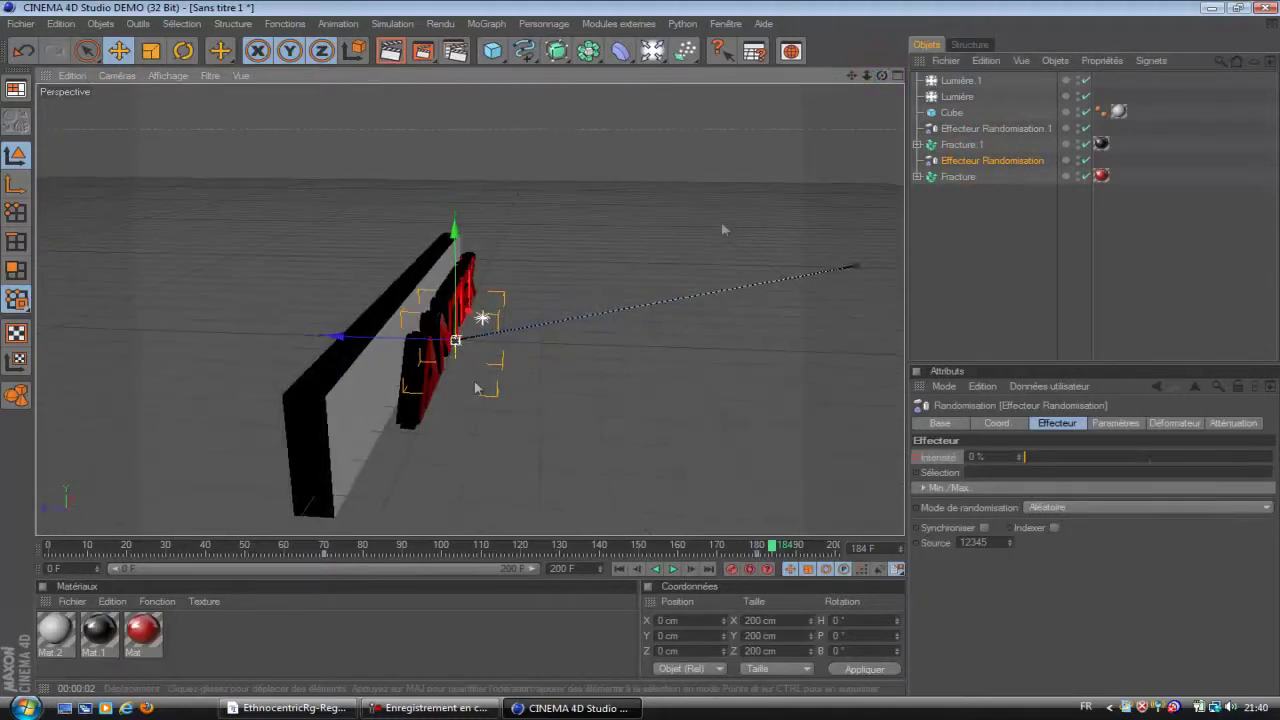
click(205, 548)
drag(855, 83, 640, 353)
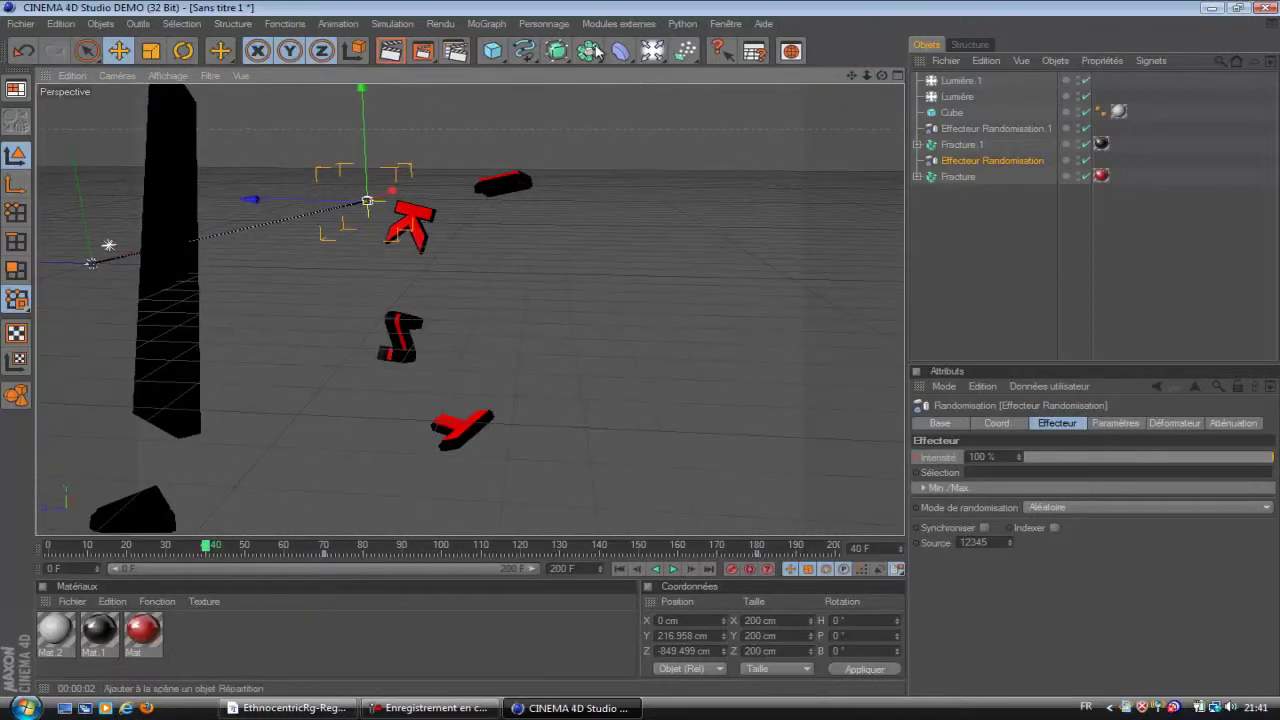
click(654, 54)
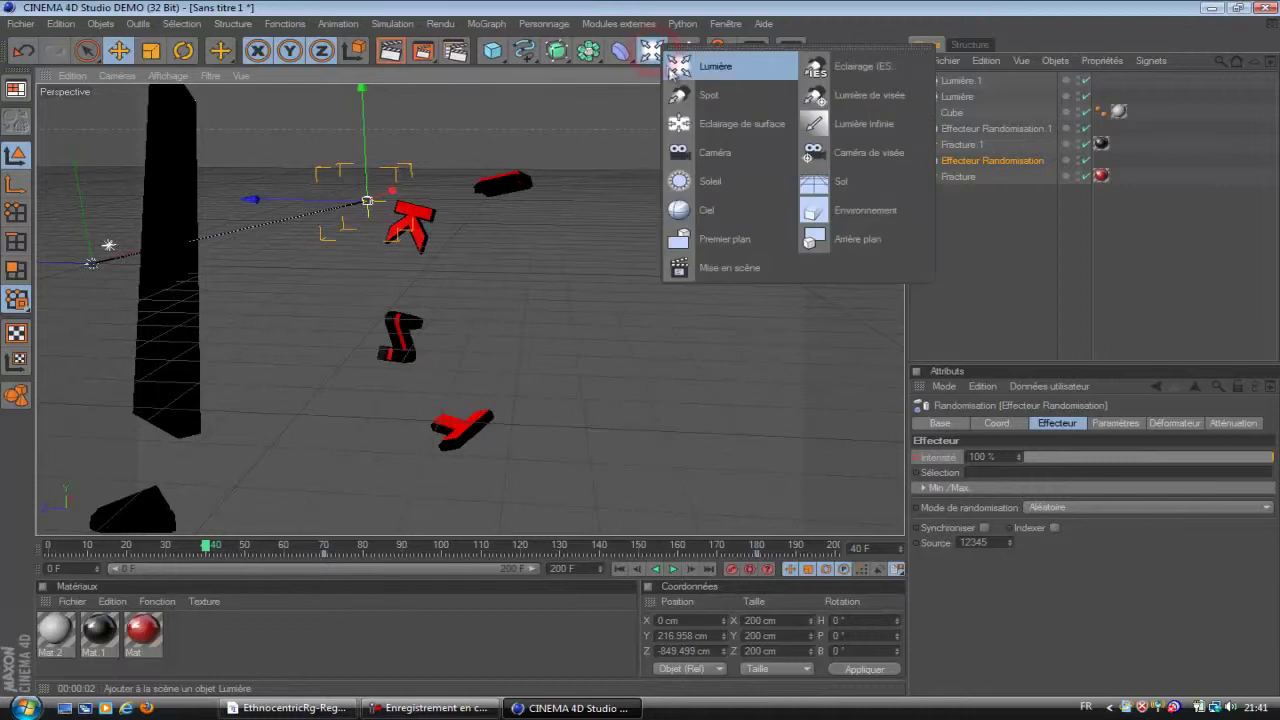
click(706, 97)
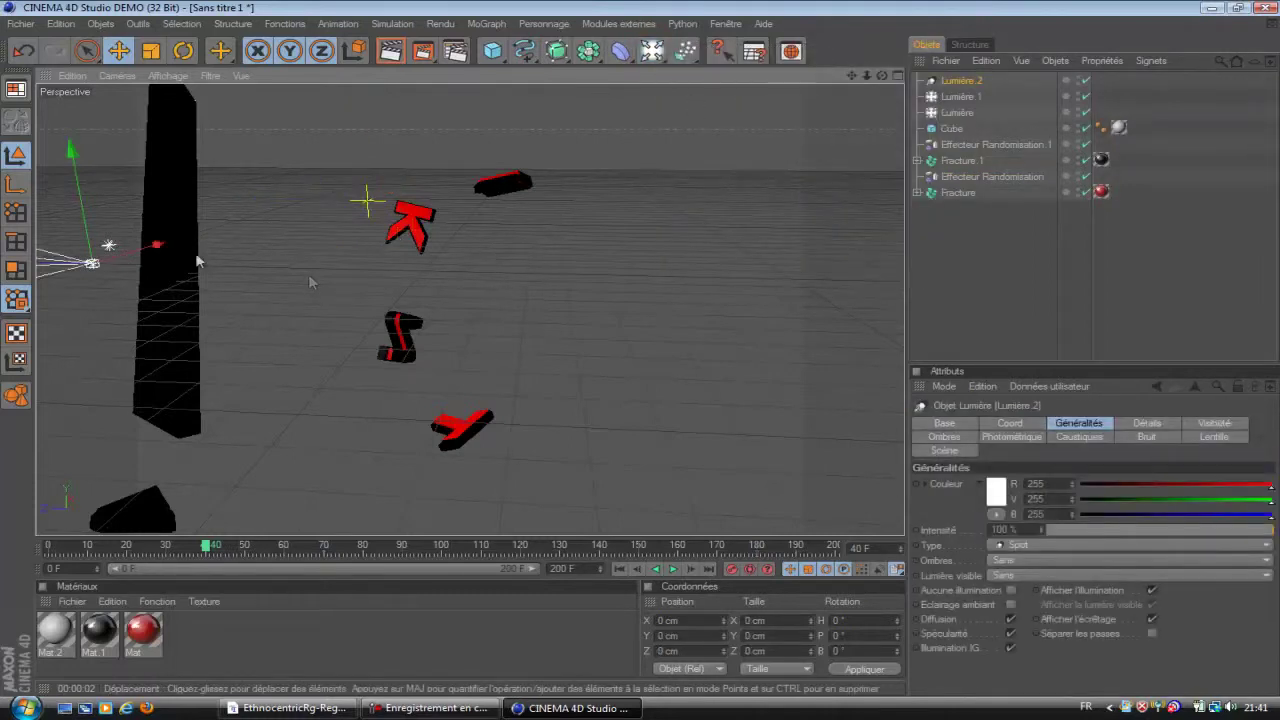
- Move the spot light to about Z -2860 cm, then add another spot light and place it at about Z -1383 cm
drag(680, 360, 651, 352)
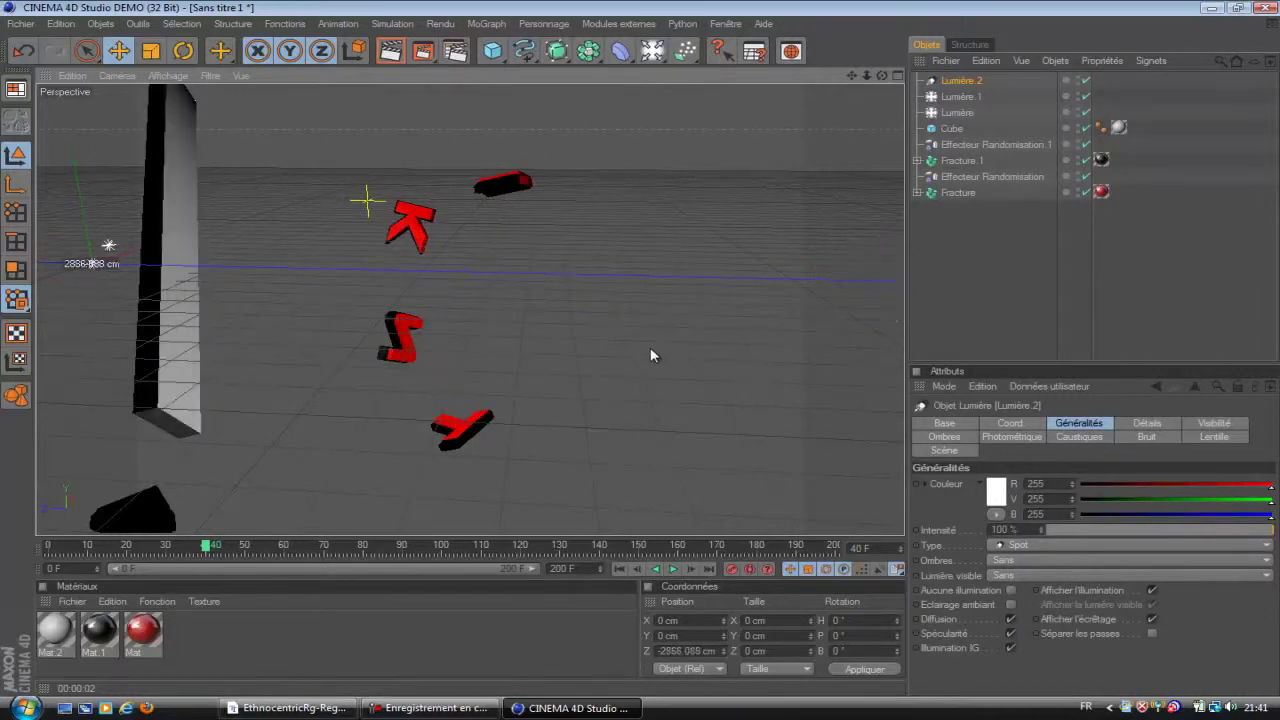
drag(656, 52, 695, 96)
drag(782, 376, 640, 350)
- Set the new spot light's heading rotation to -90°
click(840, 621)
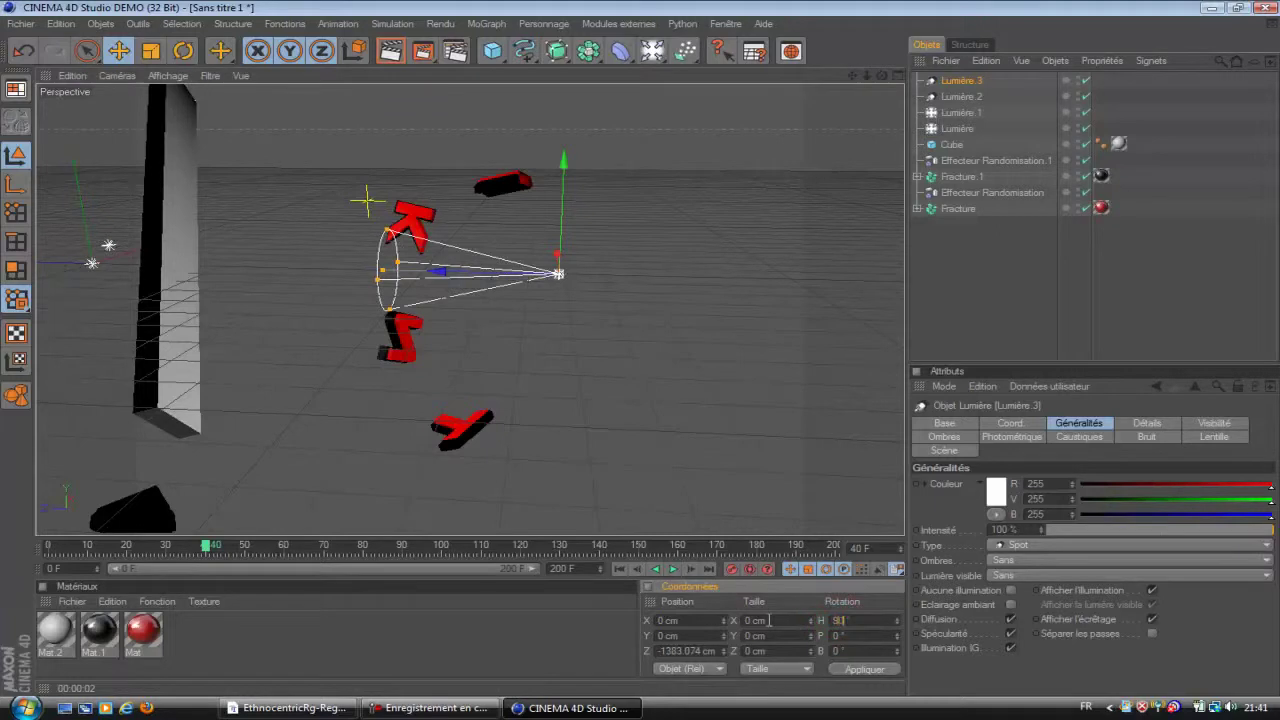
text(90)
key(Return)
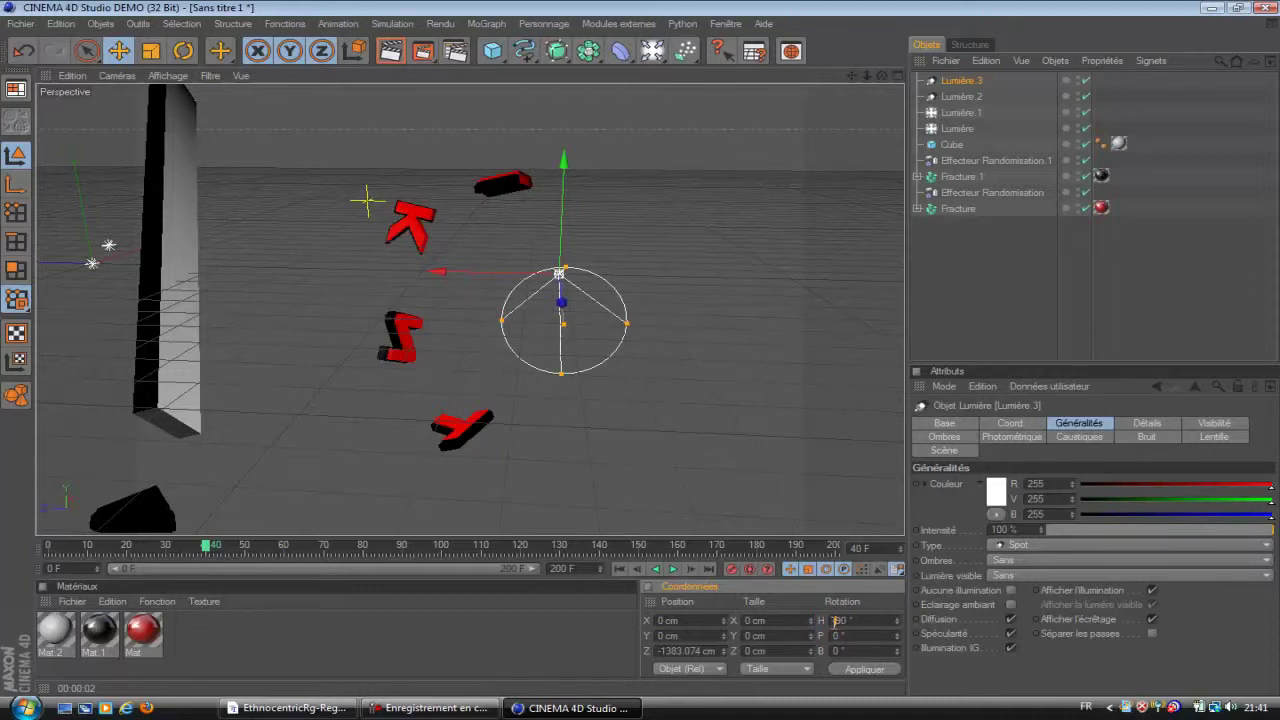
text(-90)
key(Return)
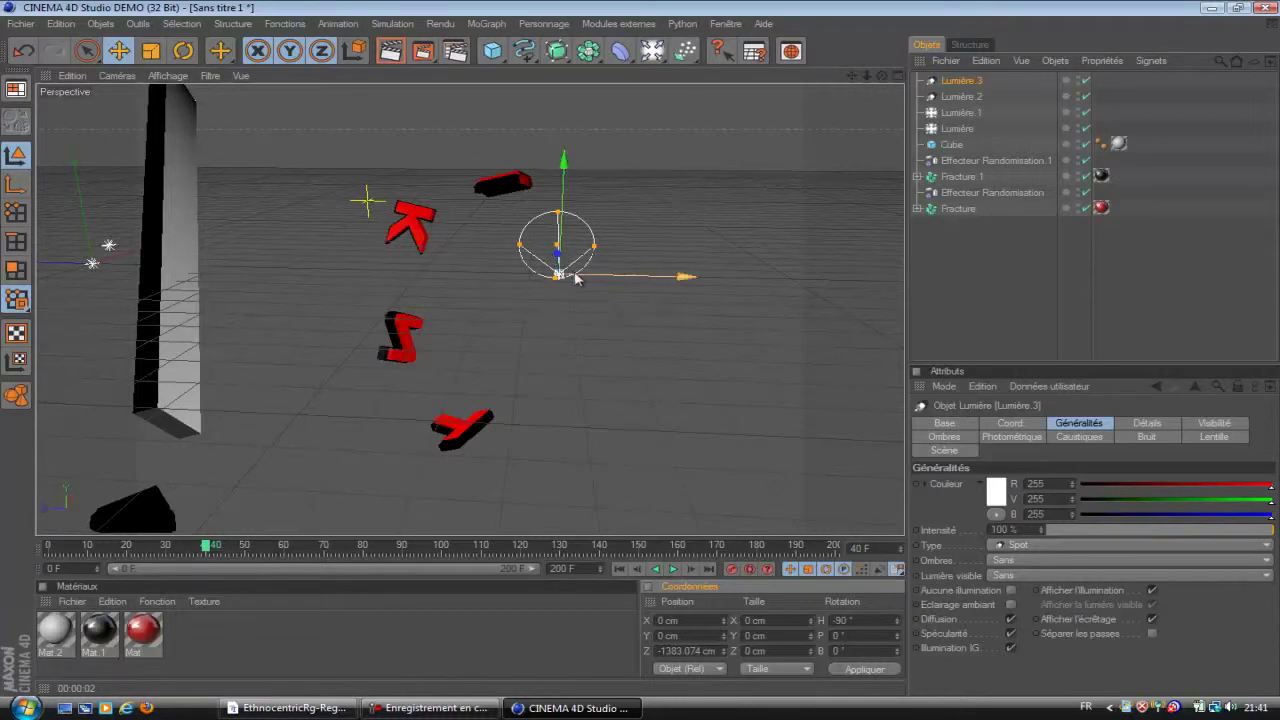
- Move the new spot light to about X -1115, Y 306, Z -935 cm and tilt its pitch to about -31.2°
click(882, 78)
drag(882, 82, 669, 204)
drag(573, 258, 625, 395)
drag(489, 394, 640, 350)
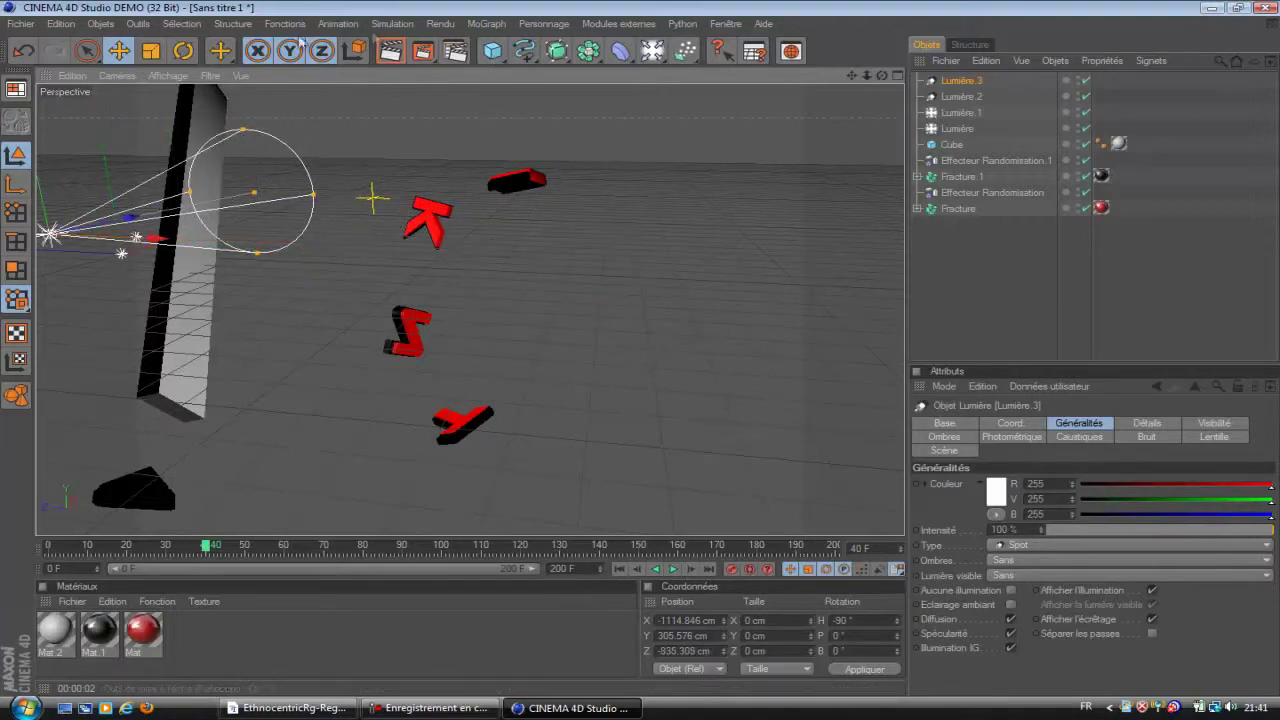
click(183, 50)
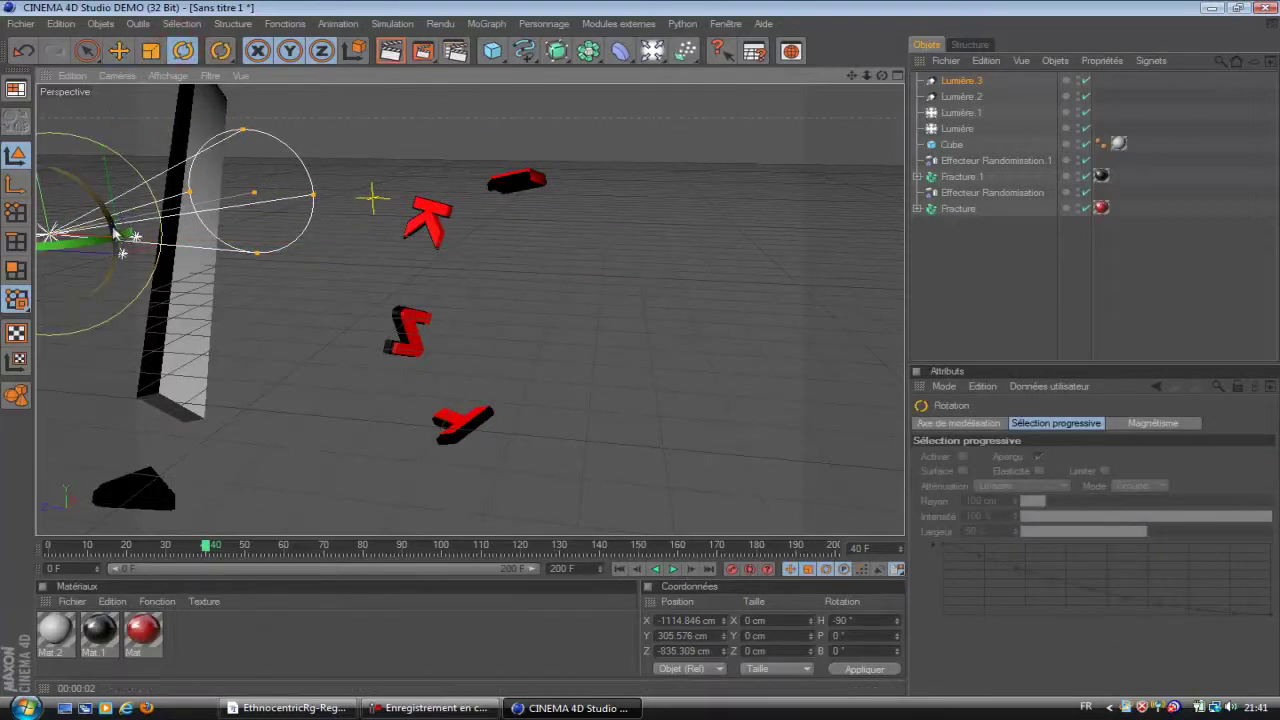
alt+drag(620, 352, 640, 350)
drag(62, 166, 102, 142)
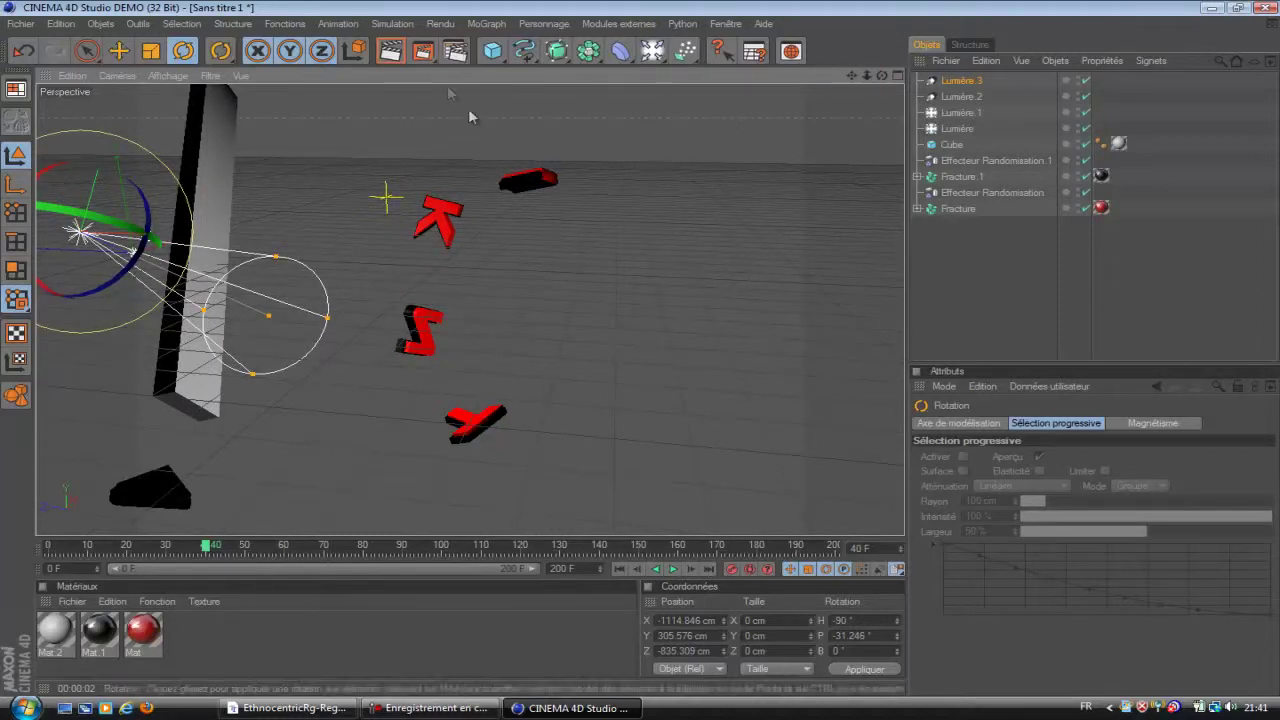
- Set the render output to the HDV/HDTV 720 25 preset and the frame range to all frames (Toutes les images)
click(457, 51)
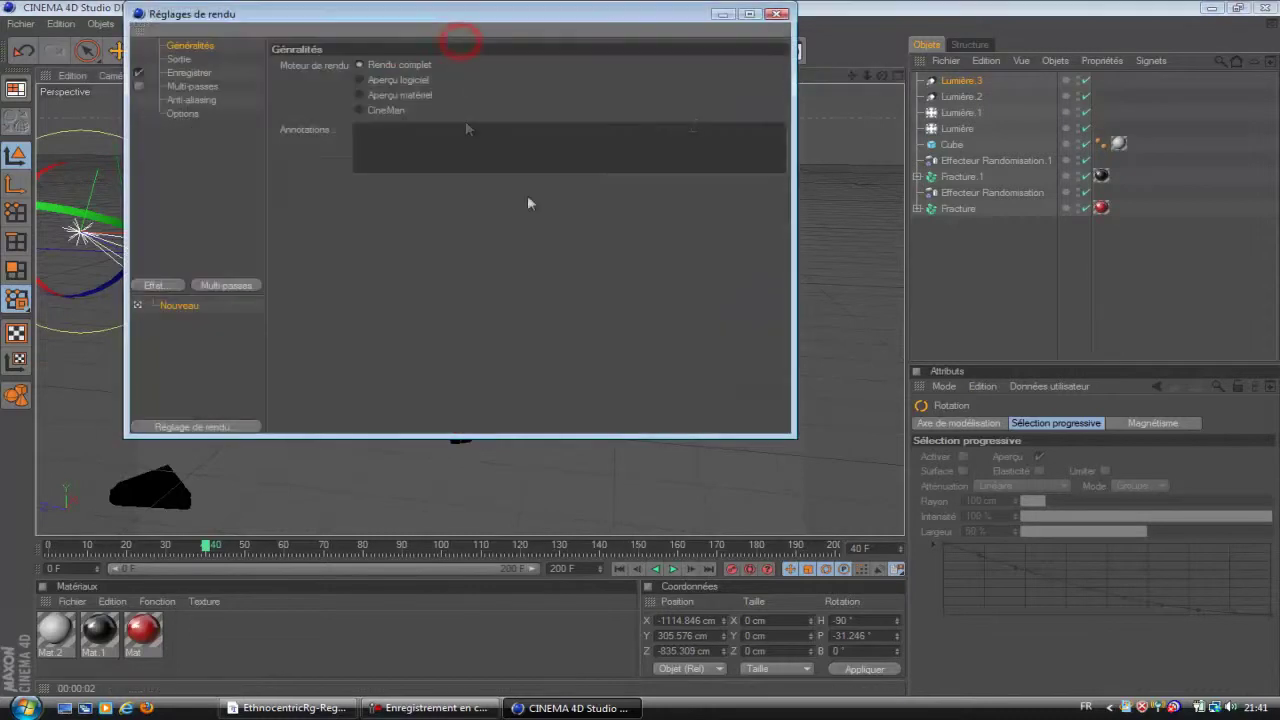
click(178, 59)
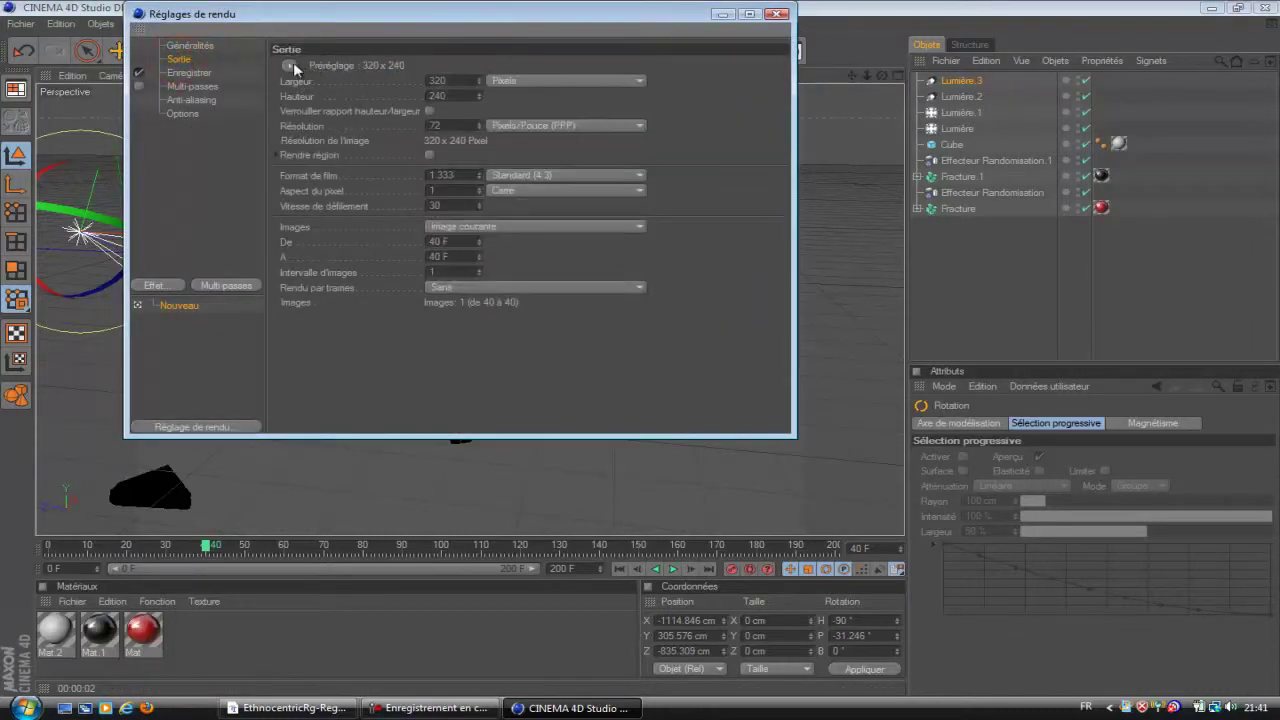
click(291, 66)
mouse_move(348, 126)
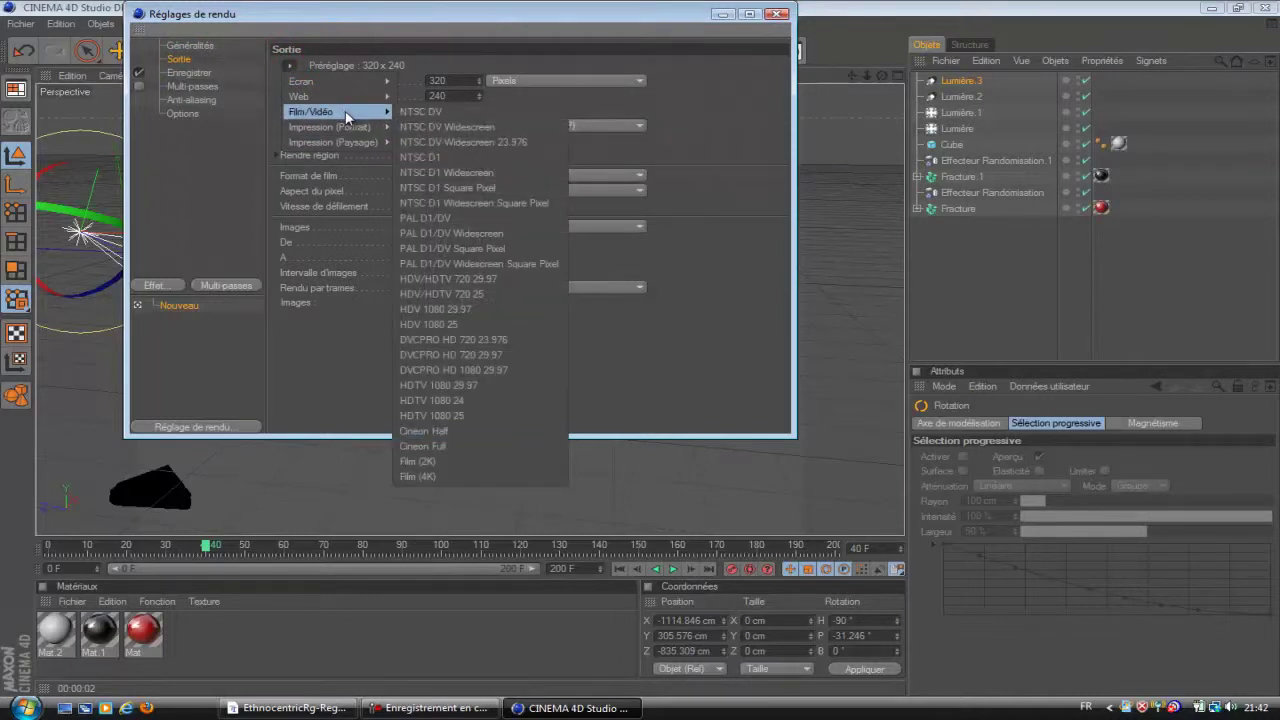
click(525, 297)
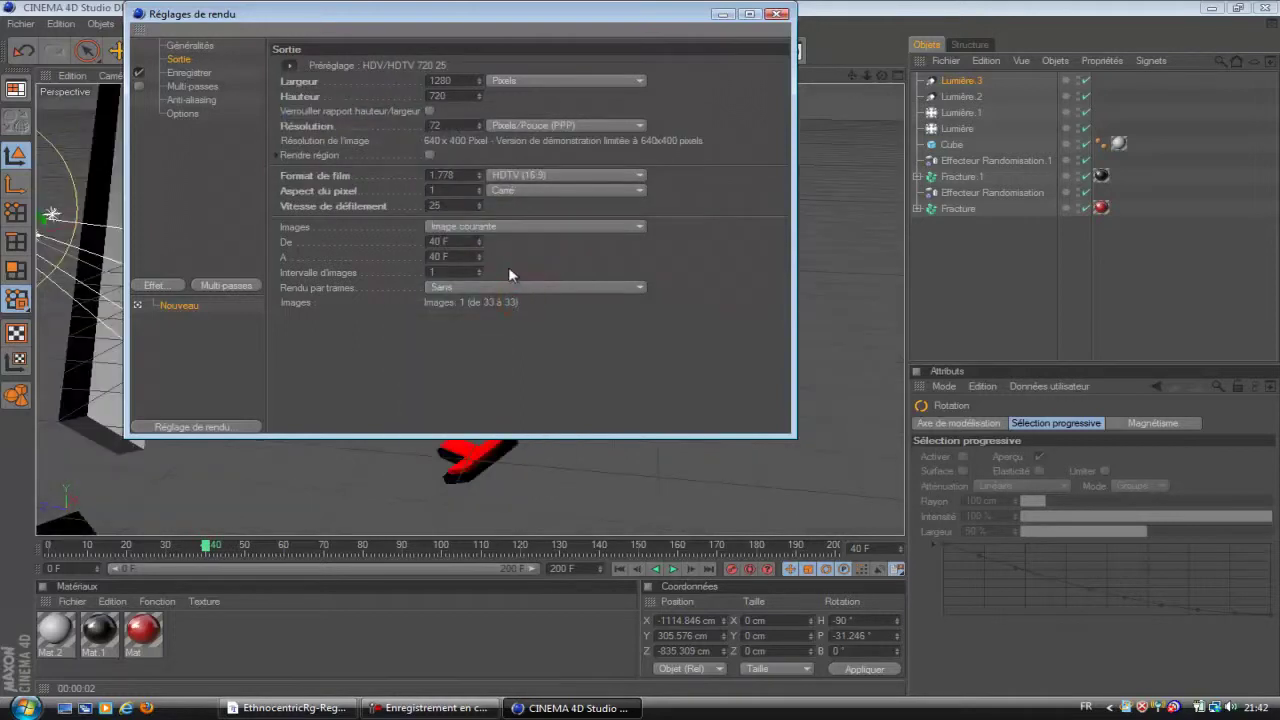
click(552, 228)
click(550, 272)
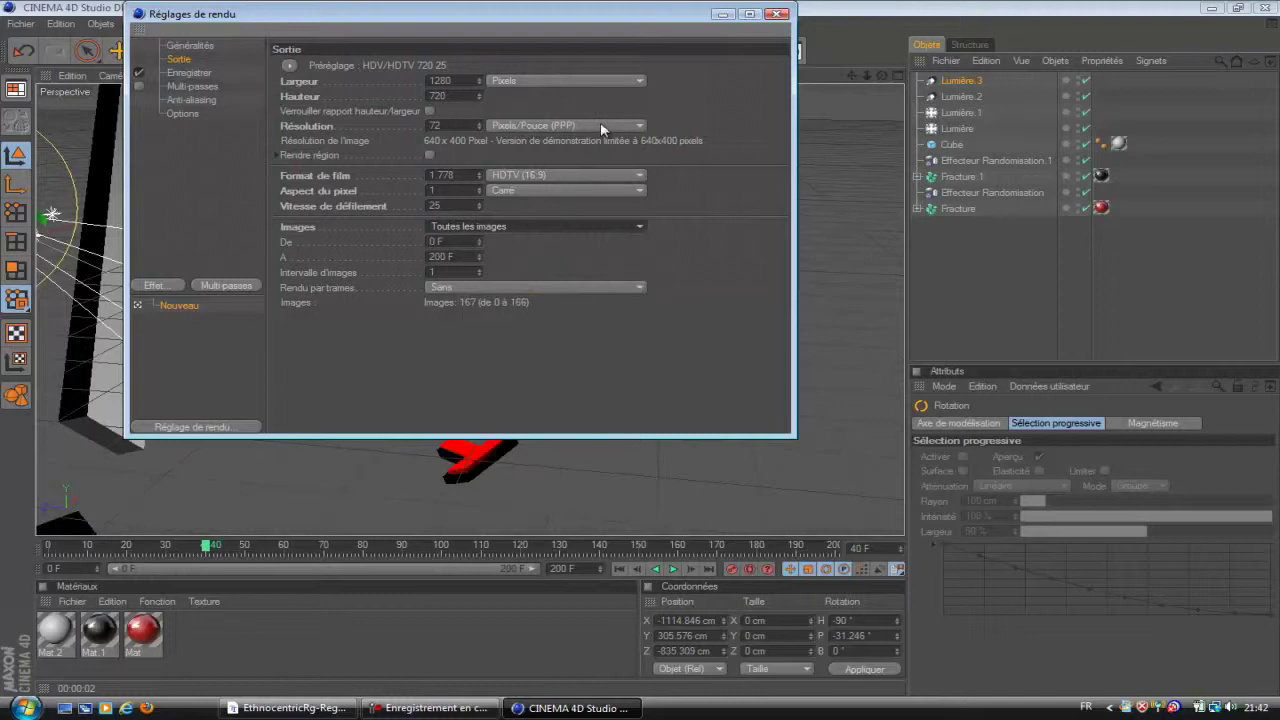
- Set the render's save format to AVI movie (Film AVI), leaving the output path empty
click(182, 73)
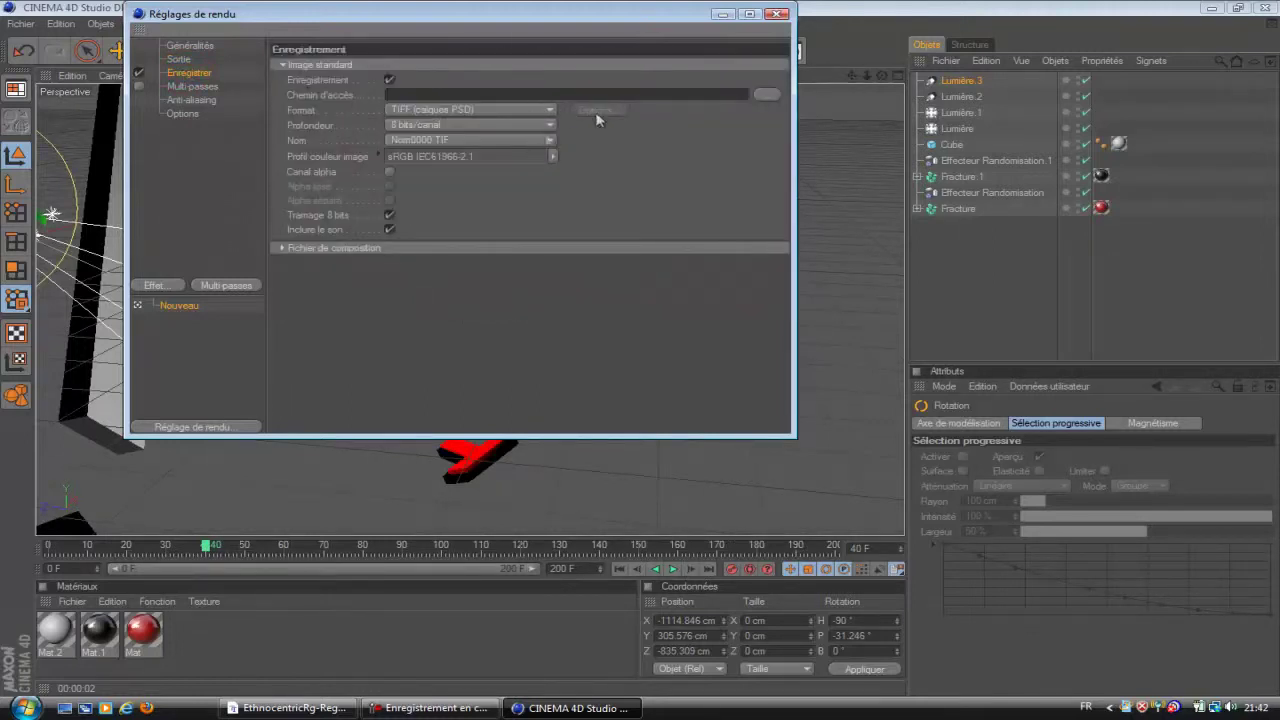
click(766, 94)
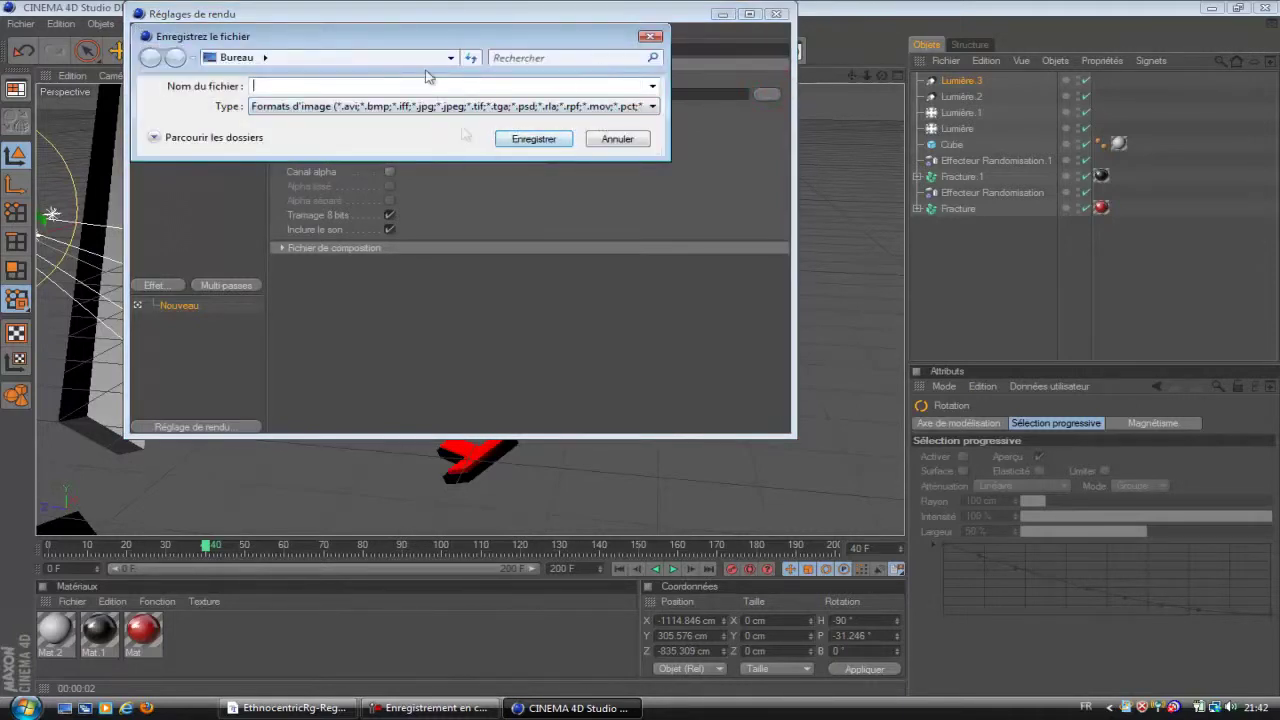
click(650, 36)
click(520, 111)
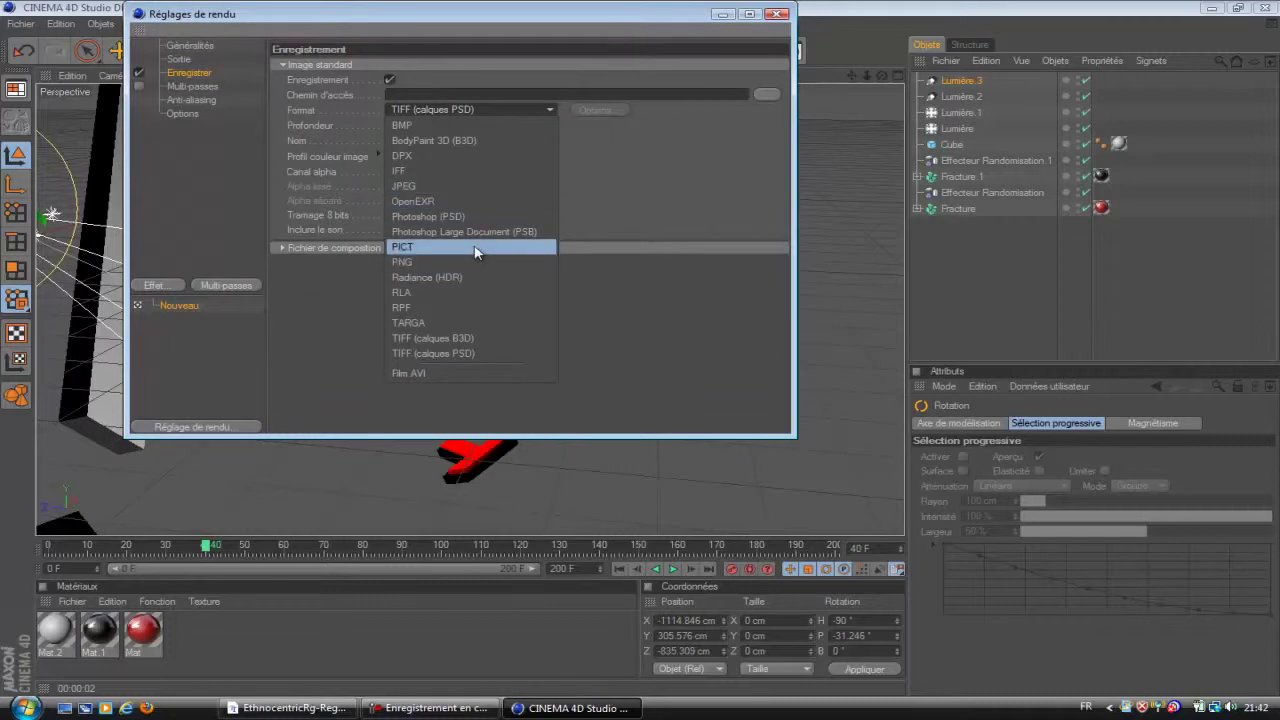
click(484, 374)
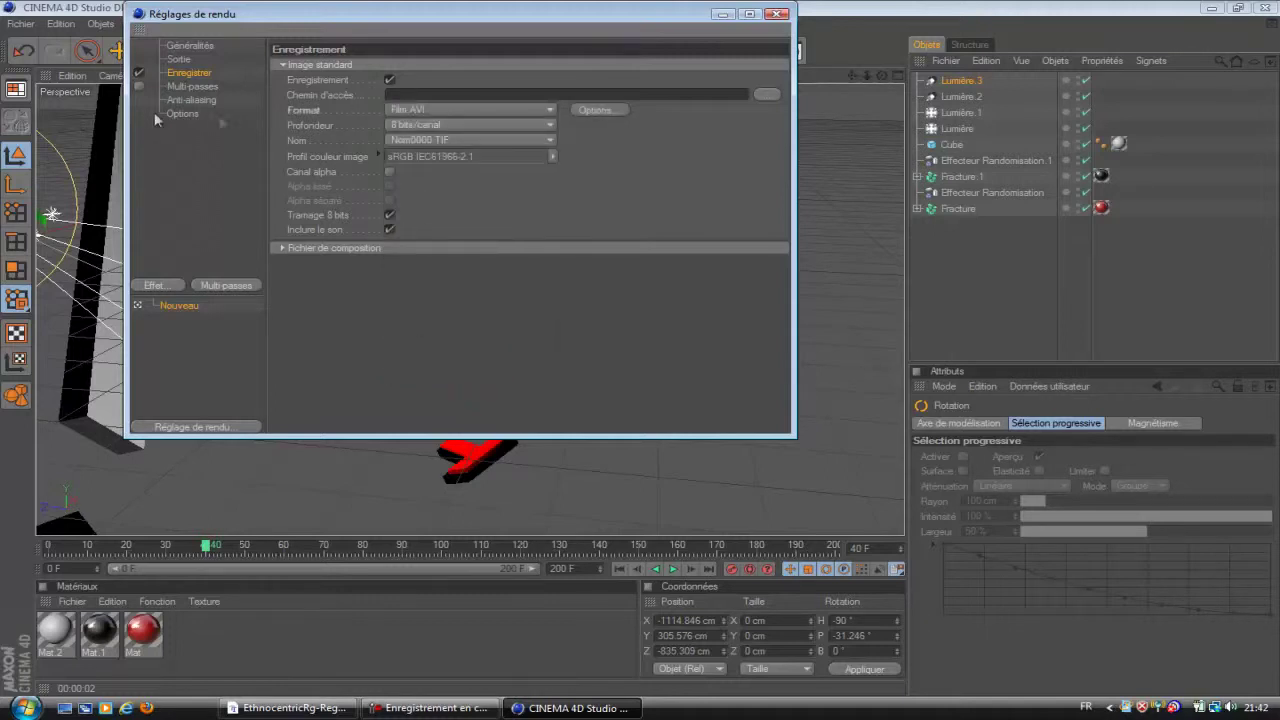
- Set the render's anti-aliasing to best (Au mieux) with a maximum level of 2x2, and close the render settings
click(190, 87)
click(192, 100)
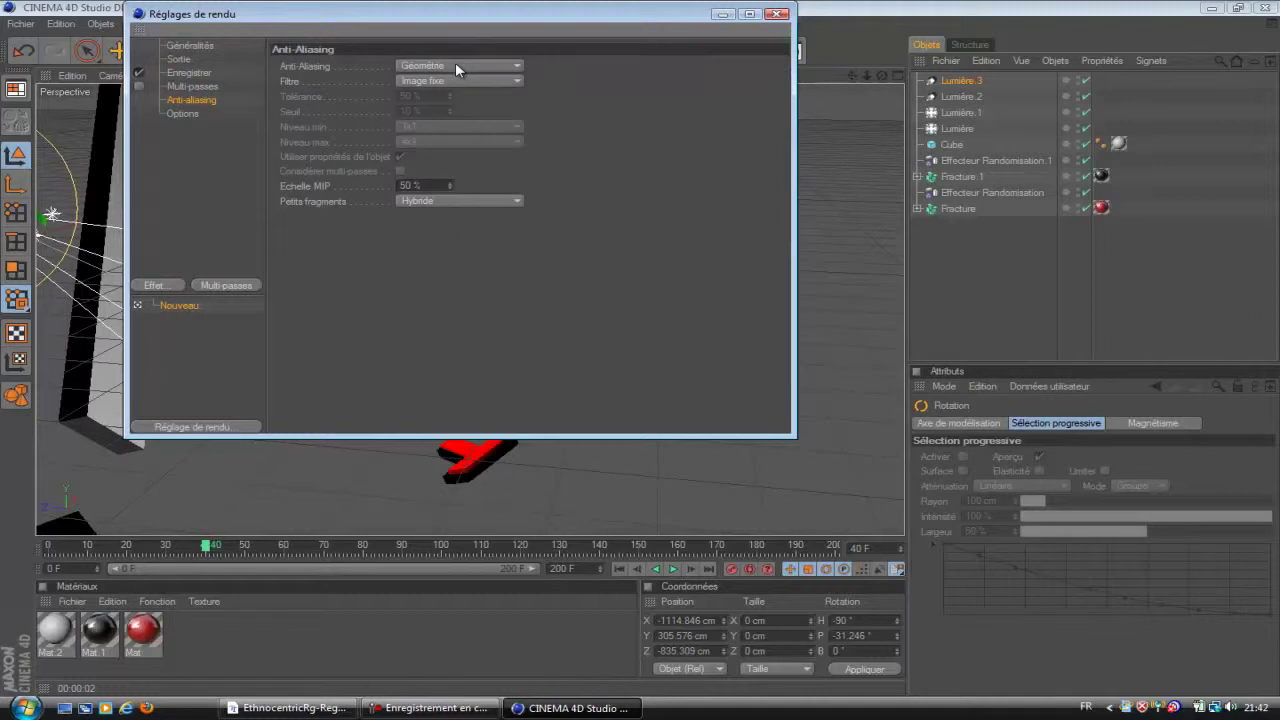
click(451, 65)
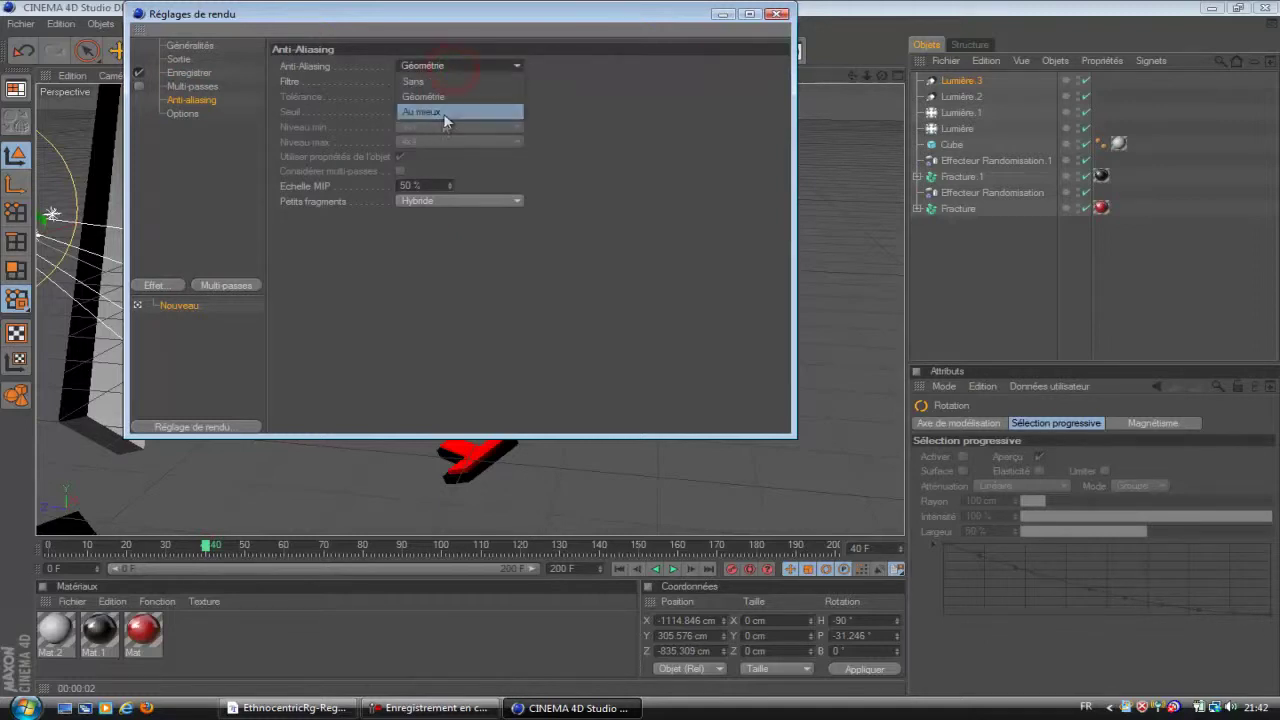
click(445, 112)
click(462, 141)
click(467, 176)
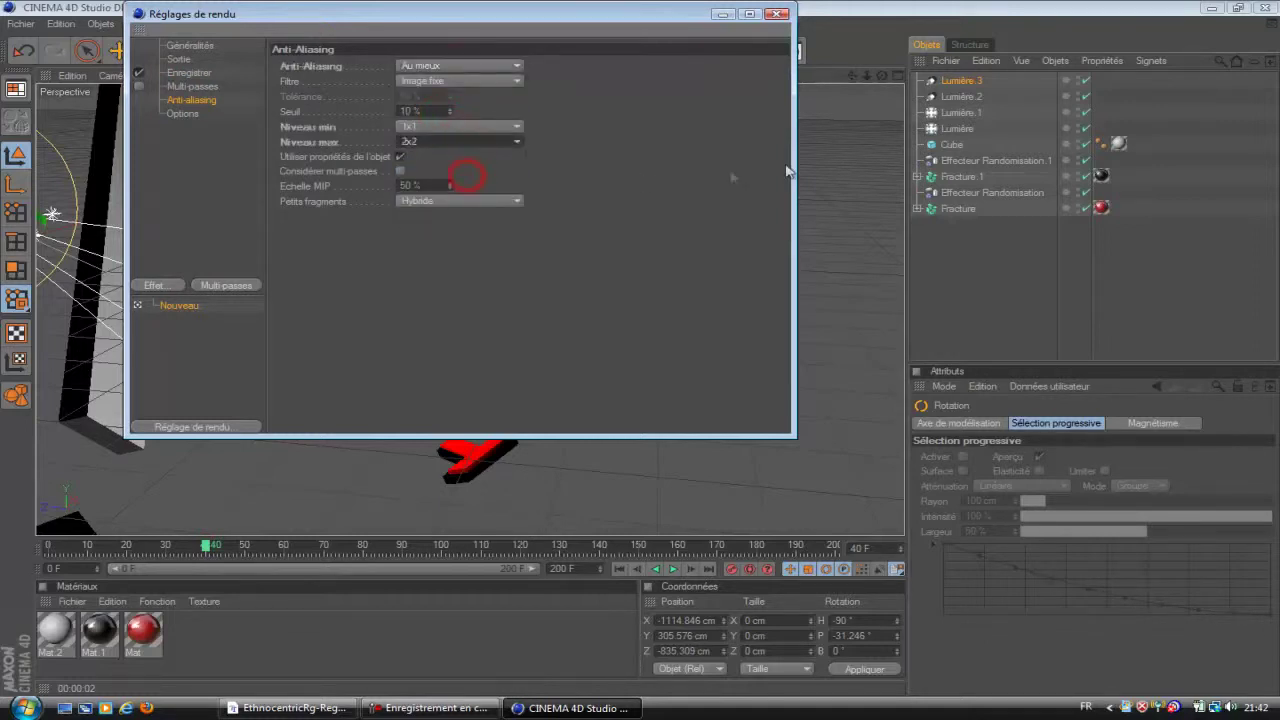
click(780, 14)
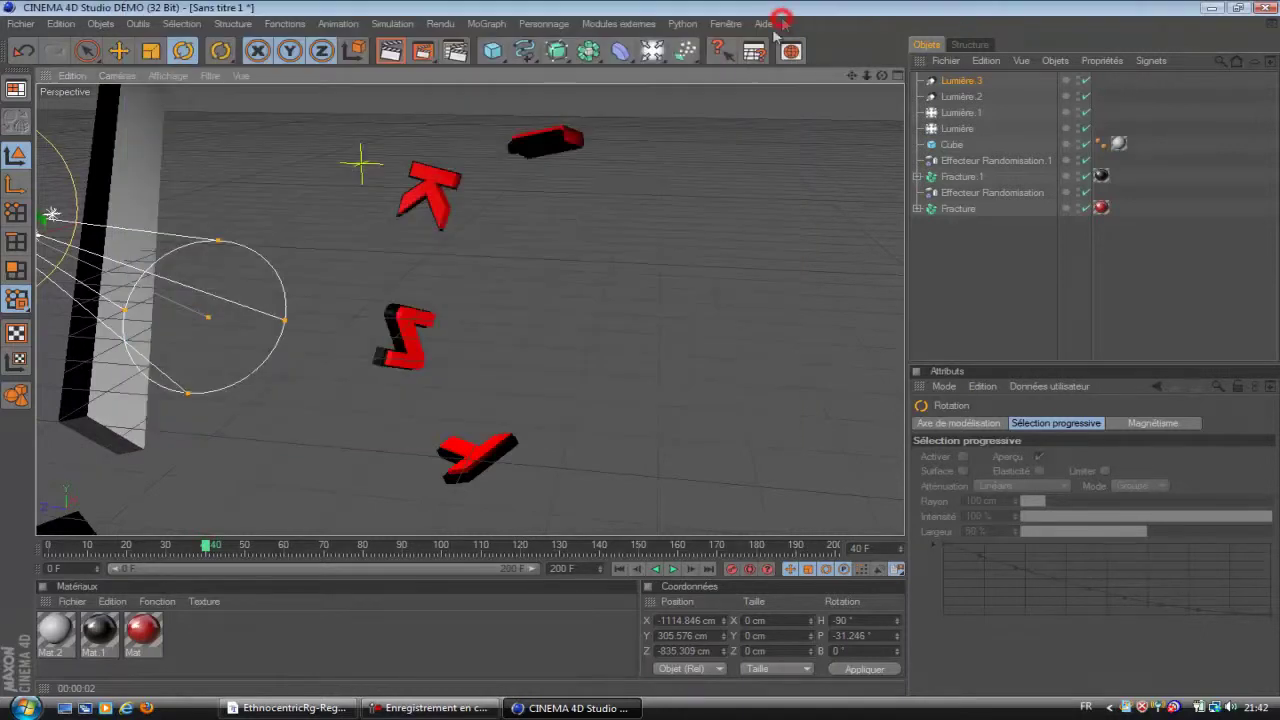
- Start a test render of the animation in the picture viewer without saving, and stop it during the first frames
click(423, 55)
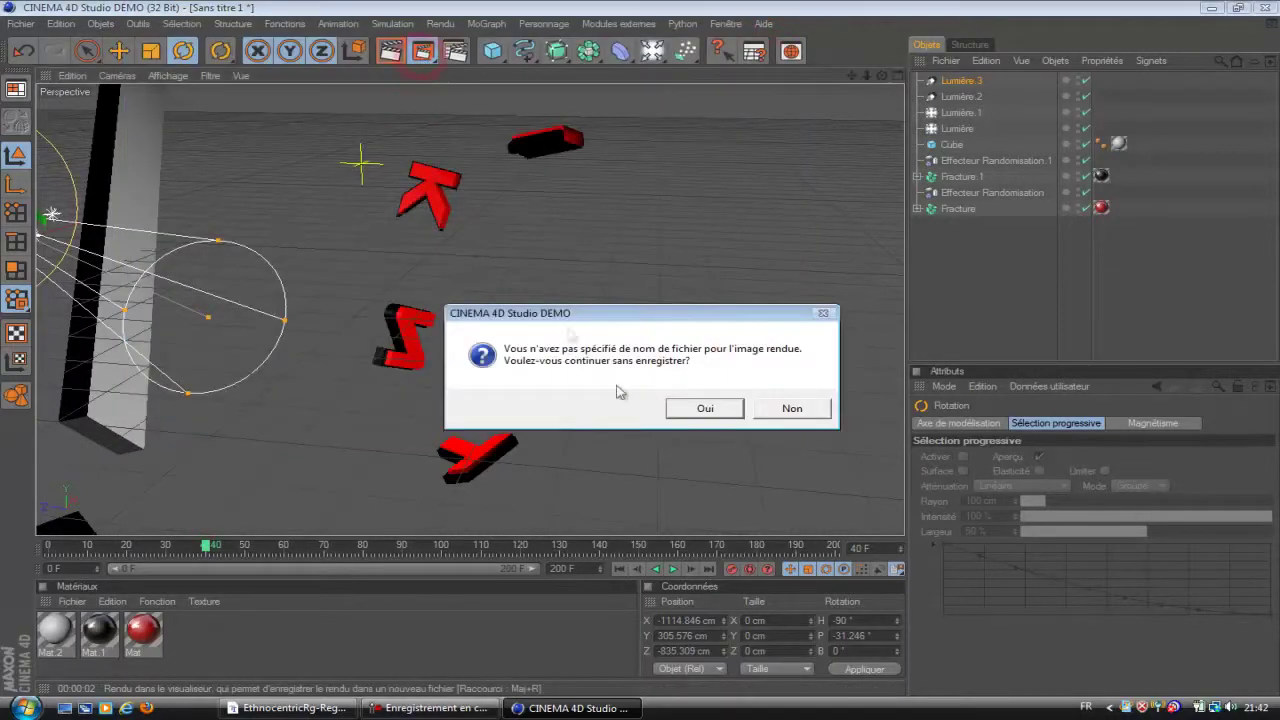
click(788, 410)
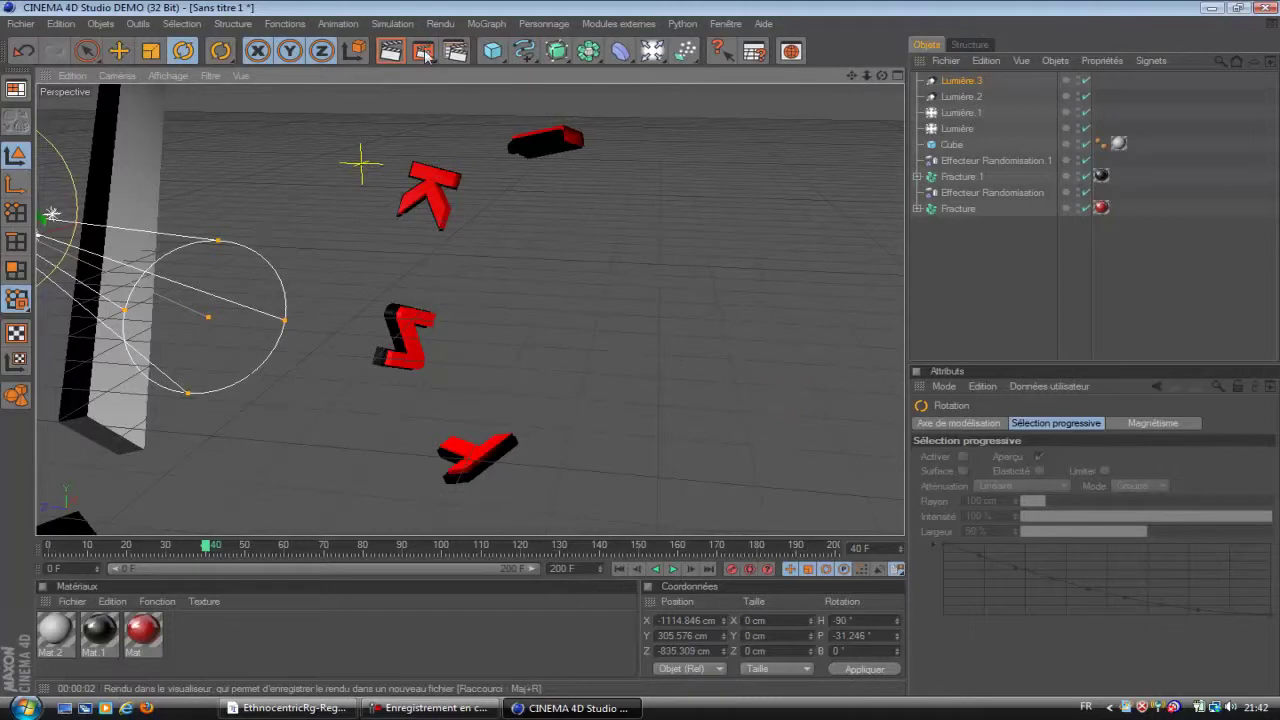
click(424, 53)
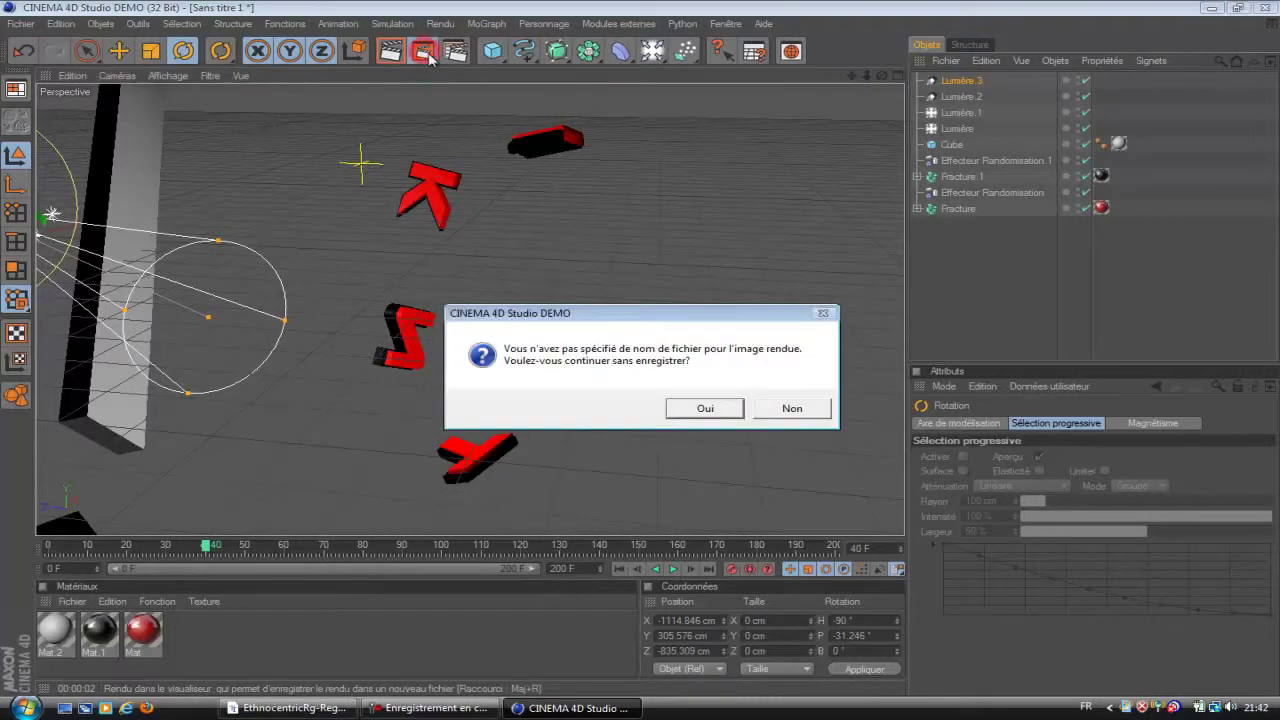
click(729, 409)
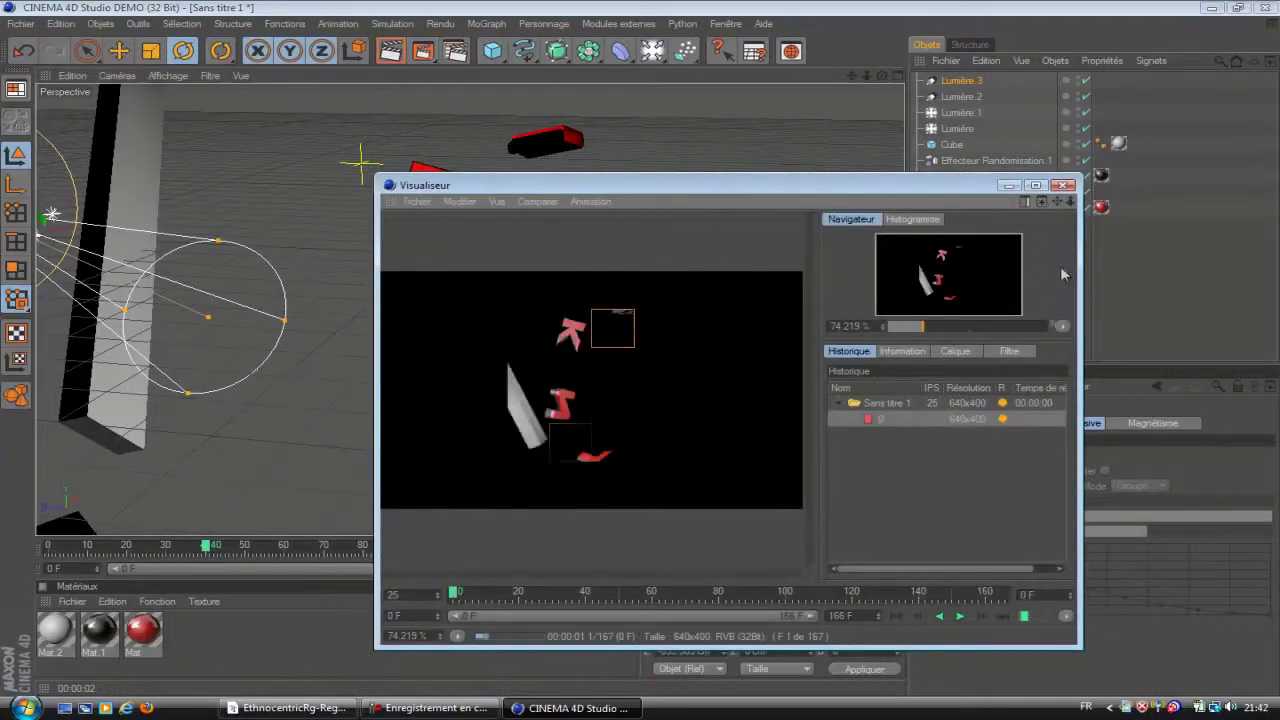
click(1063, 185)
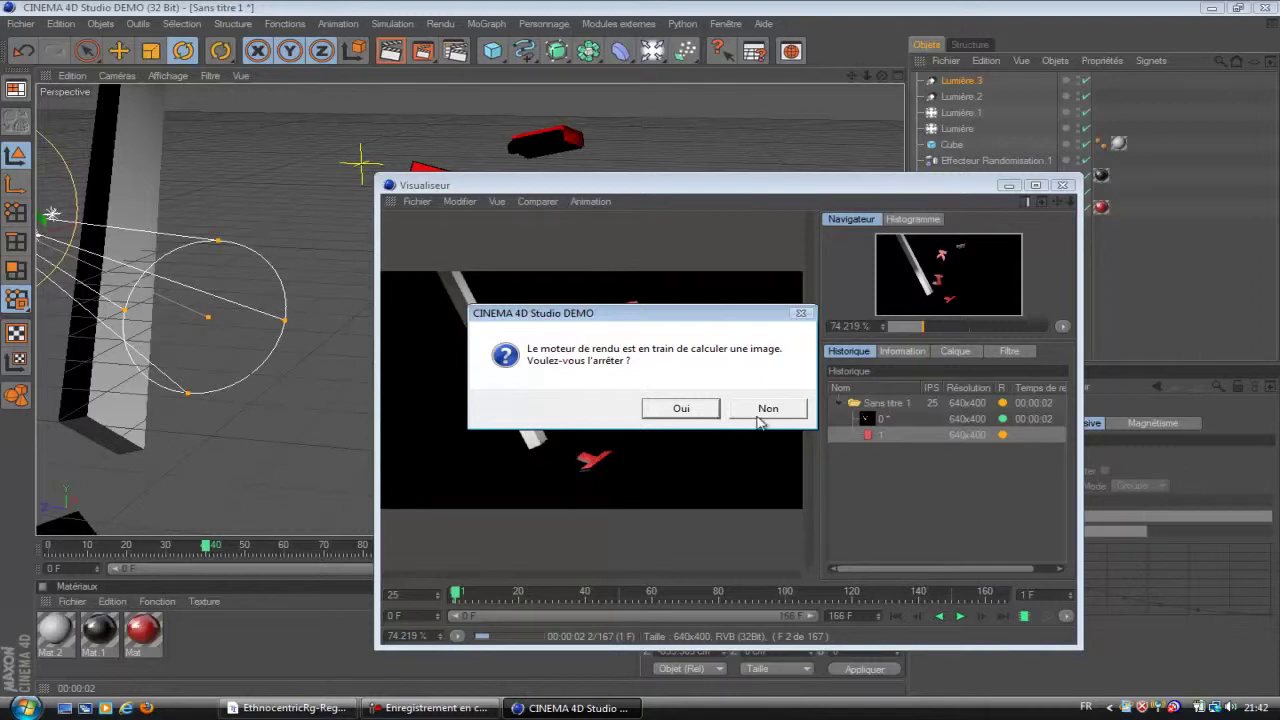
click(681, 408)
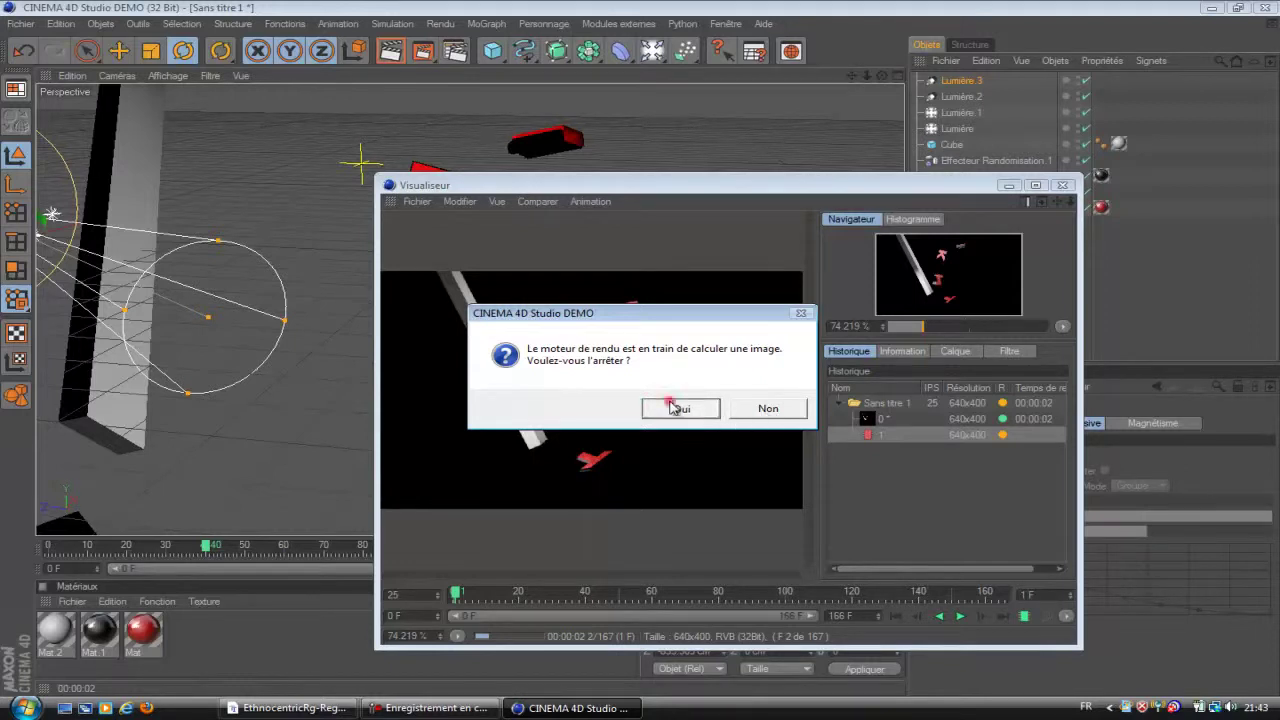